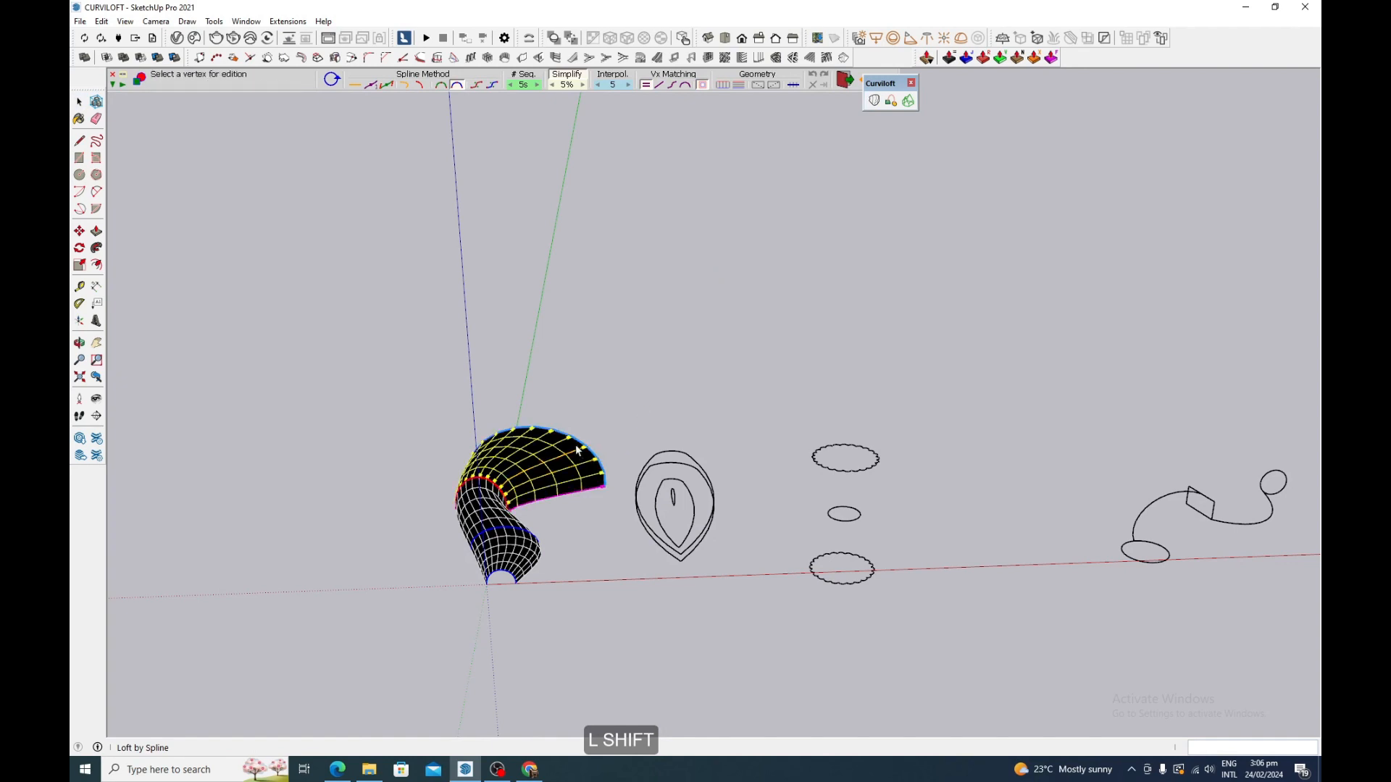
- Try the closed-loop option on the arch loft preview, inspect the joined ends, and switch it back off
scroll(487, 533, "up", 4)
scroll(486, 533, "up", 4)
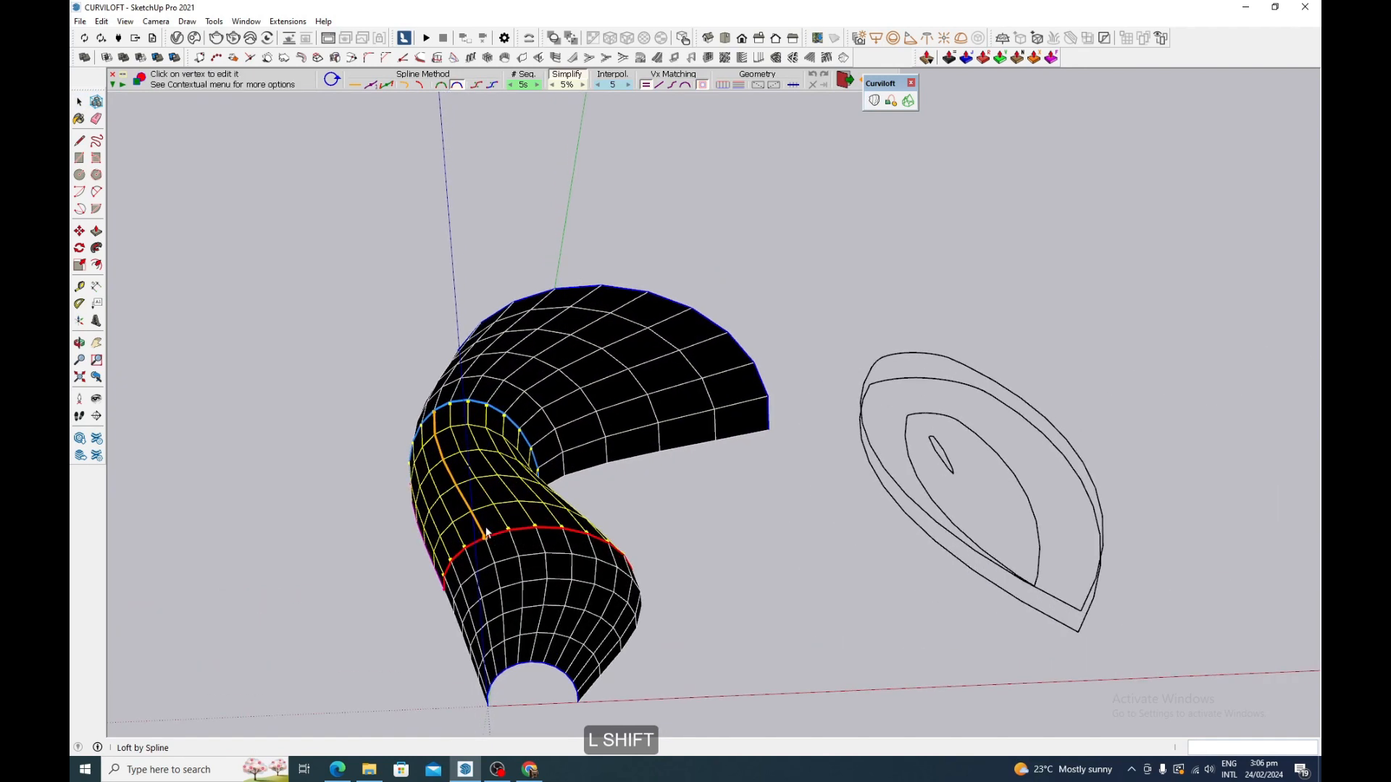
scroll(487, 533, "down", 4)
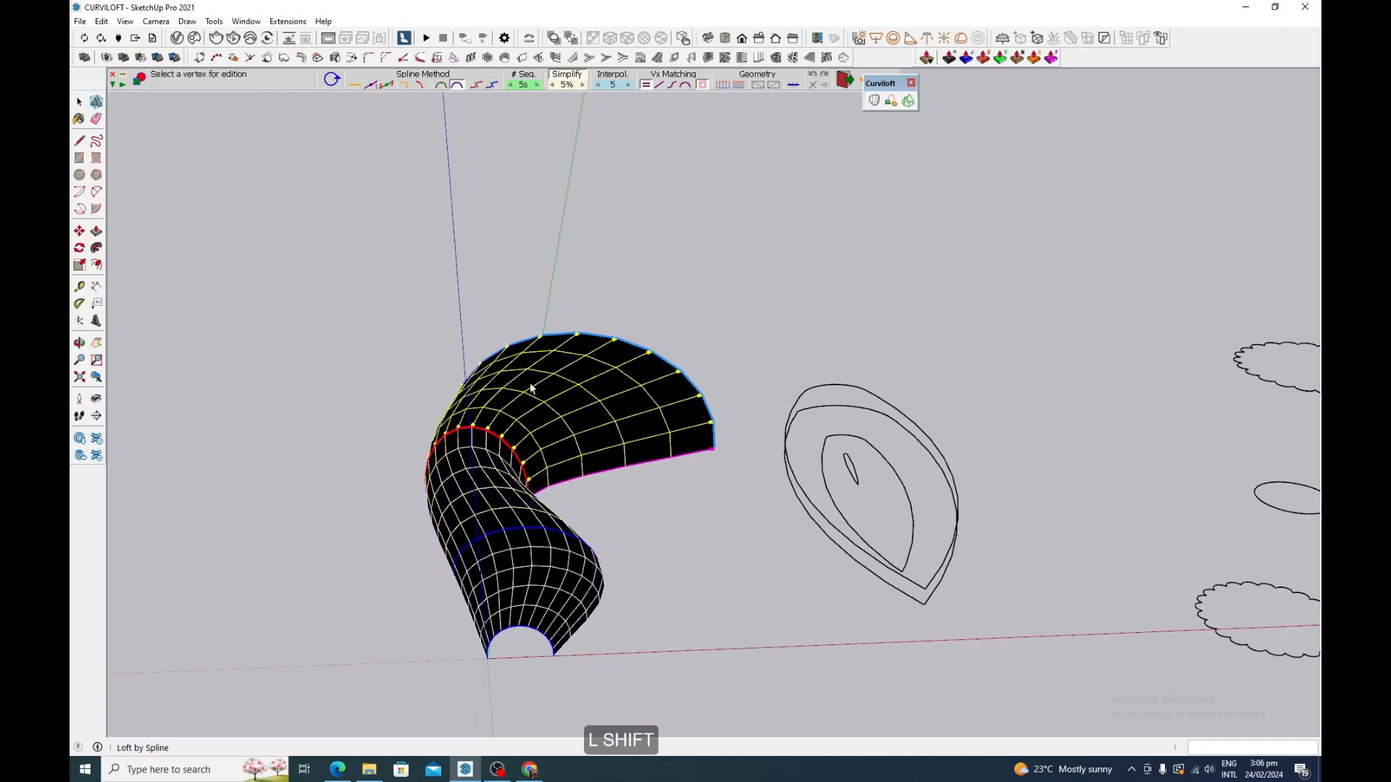
left_click_drag(874, 85, 925, 88)
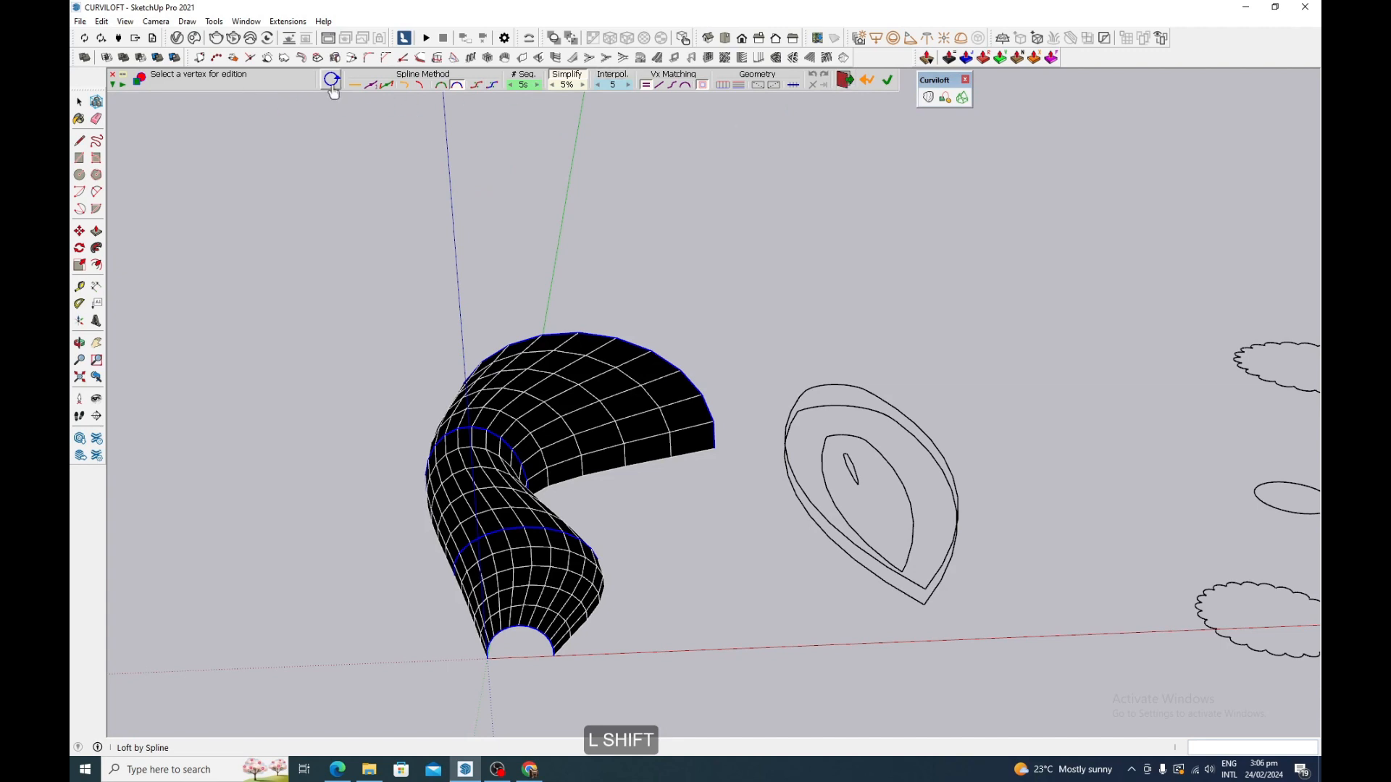
left_click(332, 80)
middle_click_drag(549, 483, 475, 573)
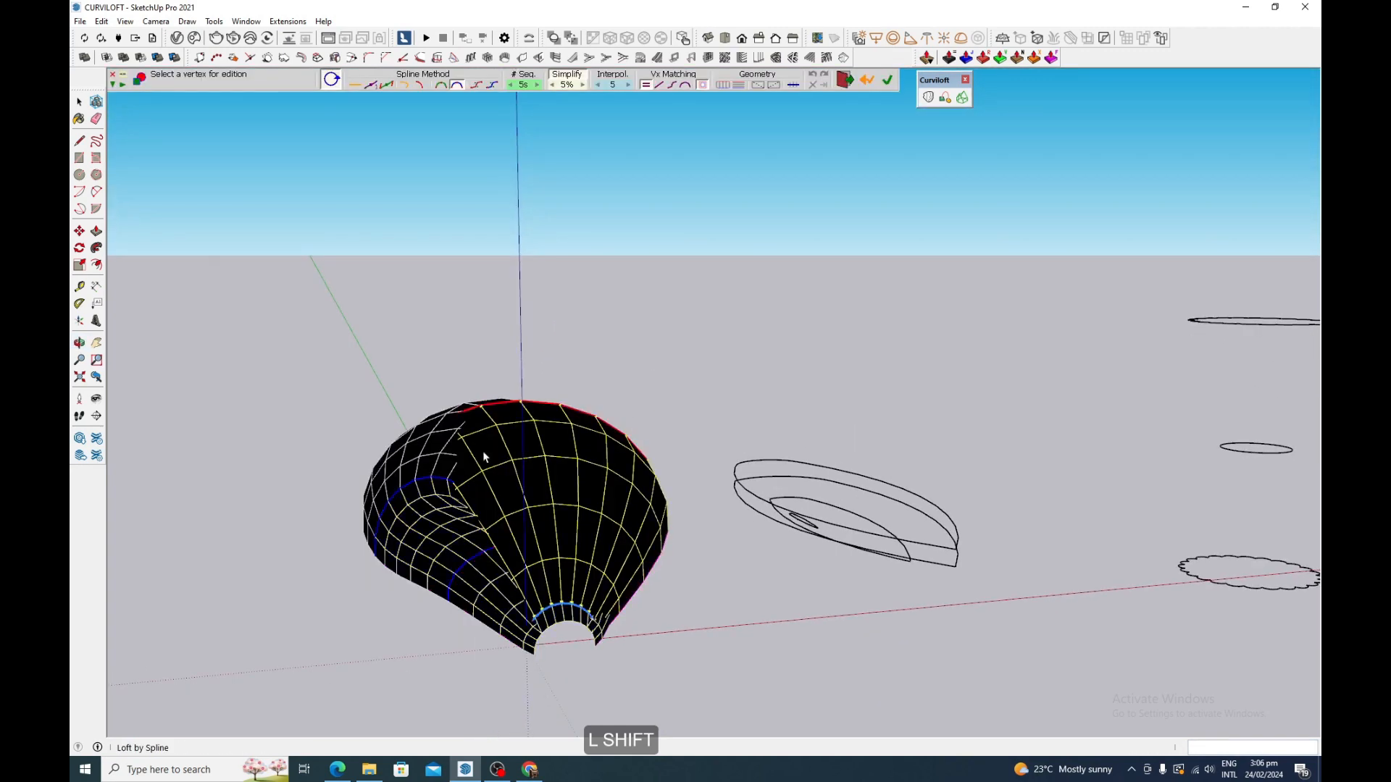
left_click(332, 81)
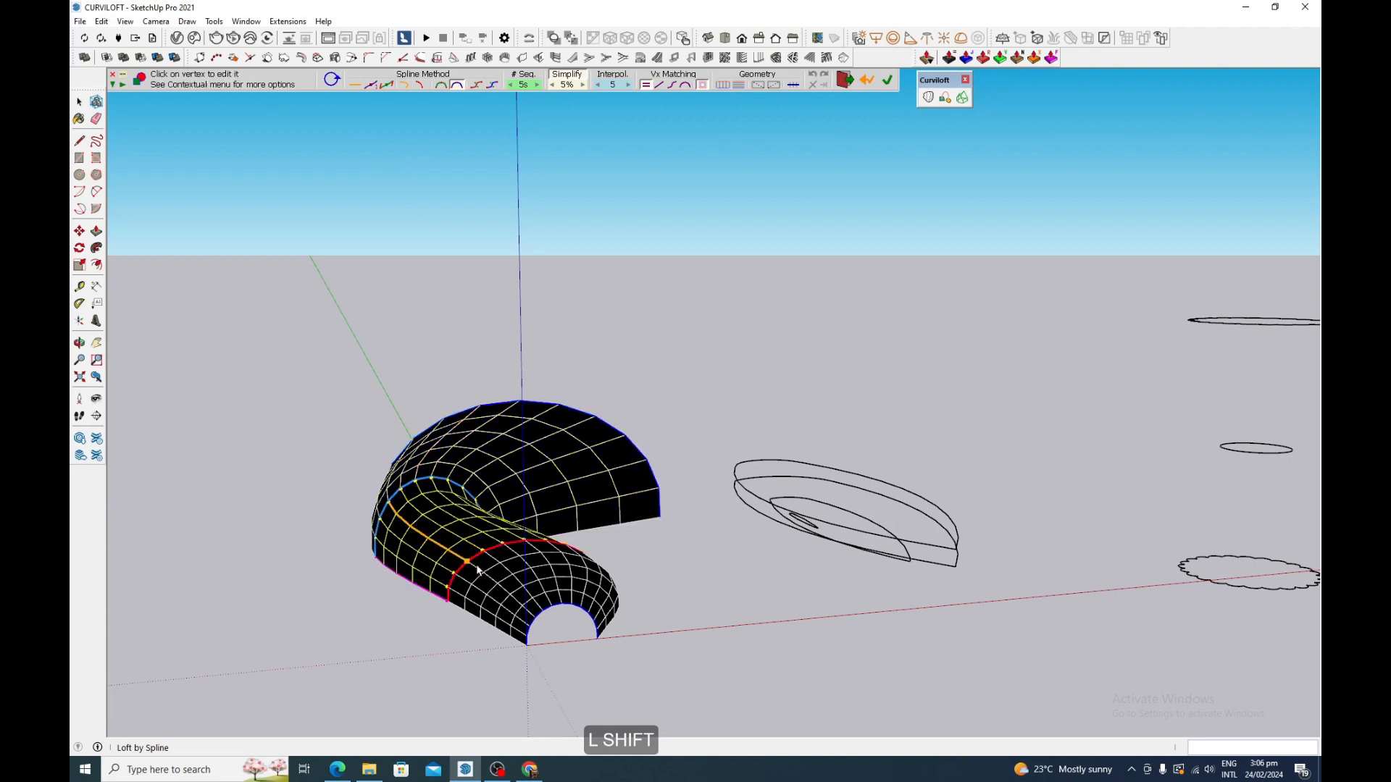
- Compare the available spline methods on the arch loft, including the direct contour-to-contour Bezier, and apply the fourth method
left_click(356, 86)
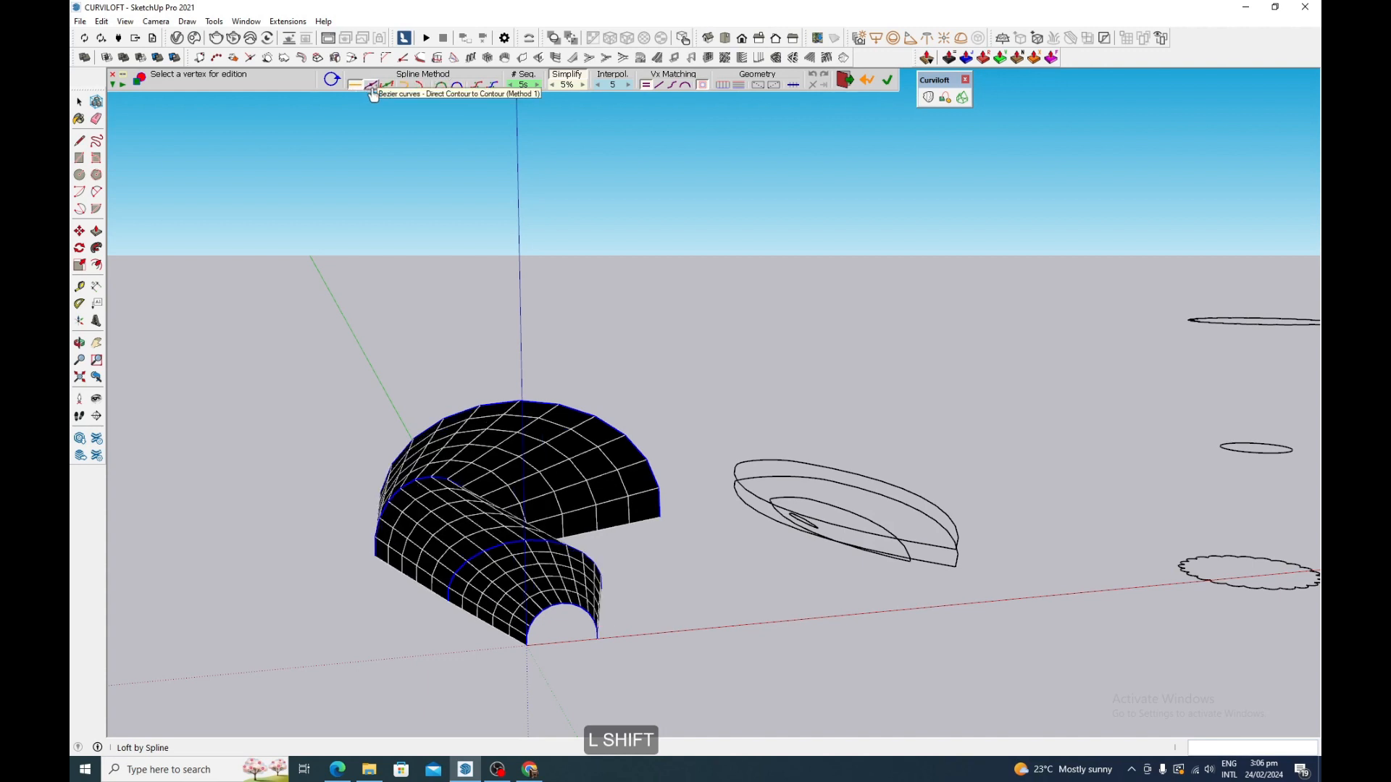
left_click(371, 86)
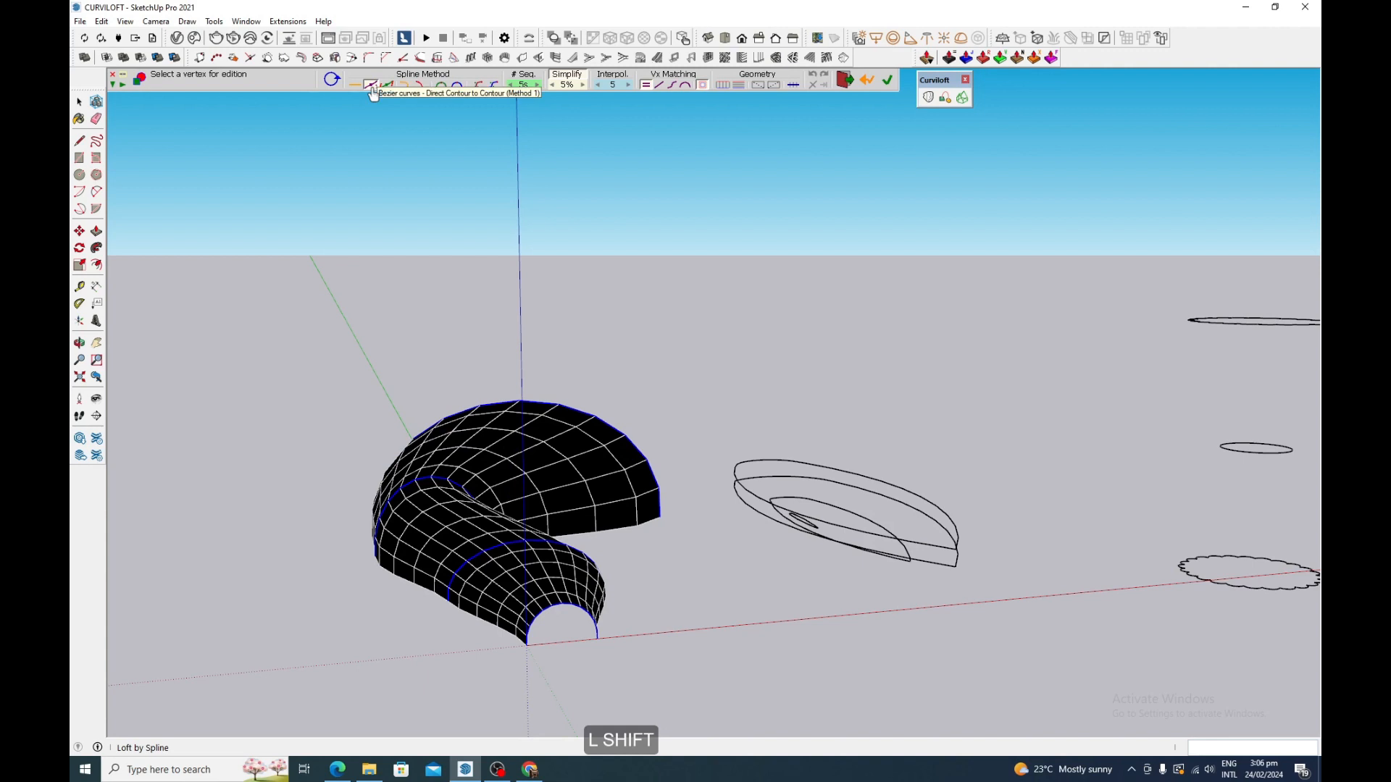
left_click(387, 86)
left_click(404, 86)
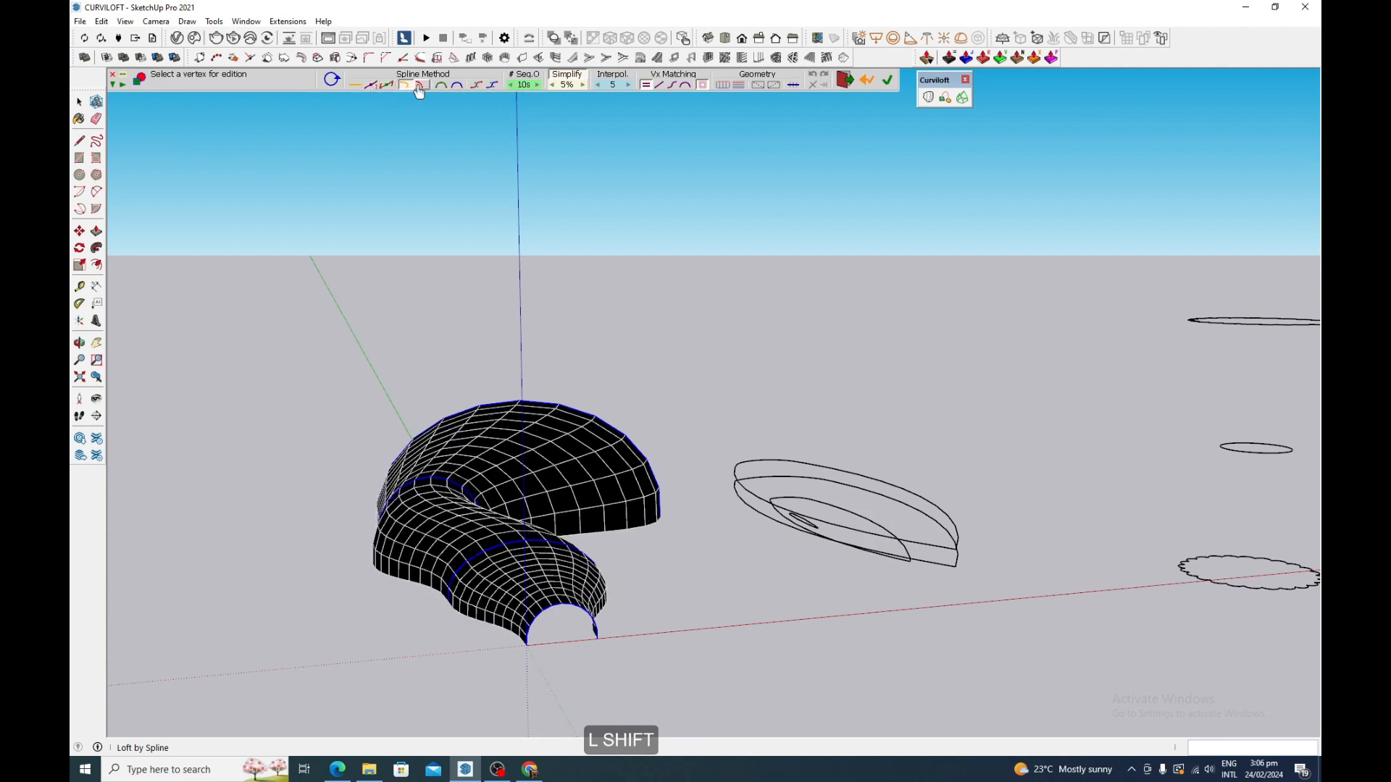
left_click(420, 86)
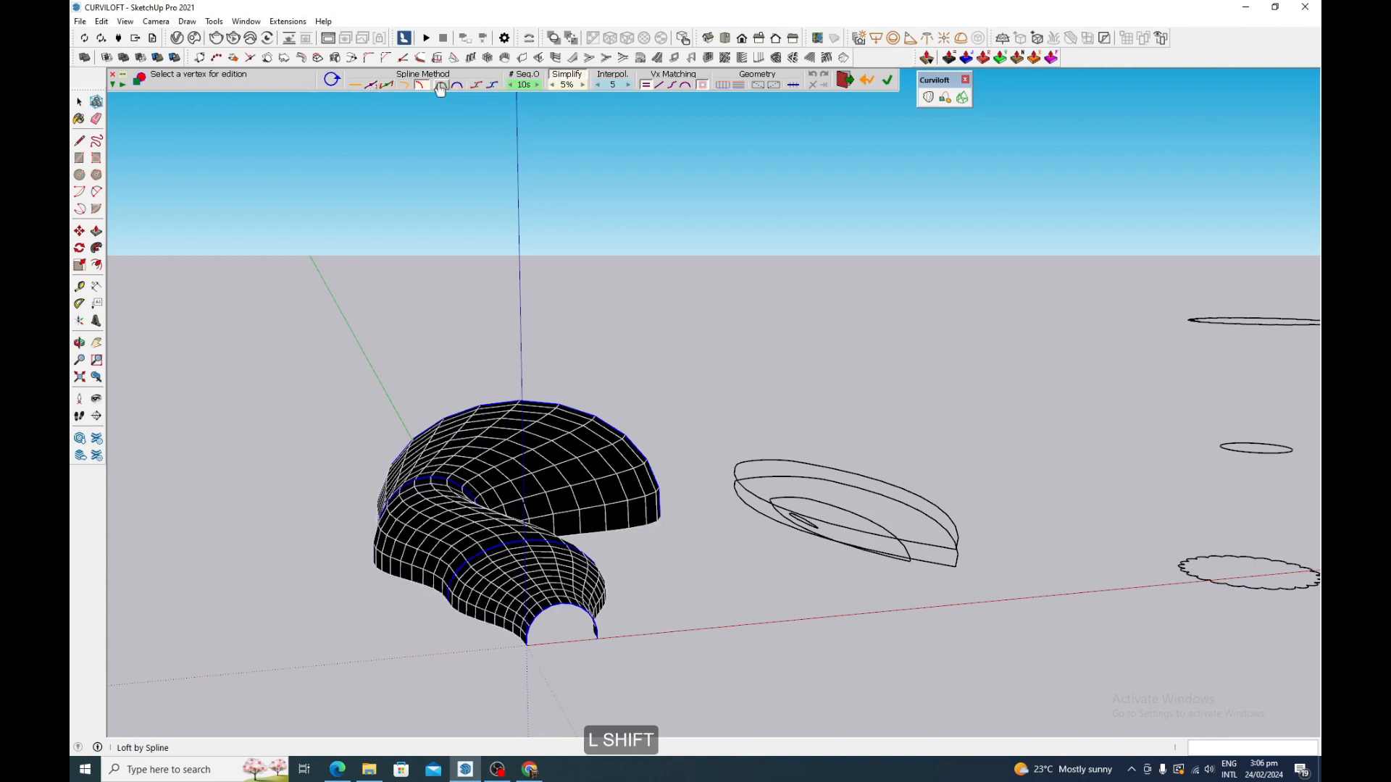
left_click(440, 85)
left_click(474, 86)
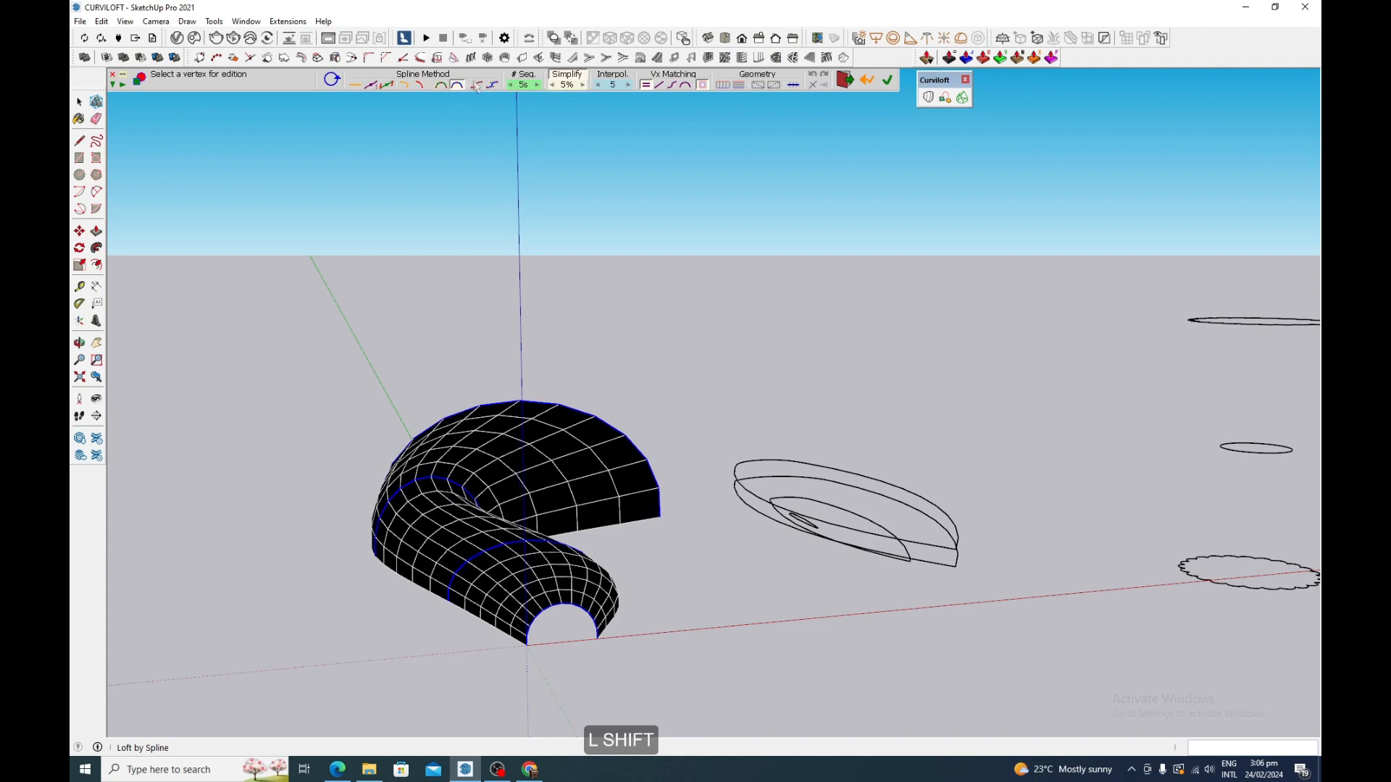
left_click(478, 86)
left_click(477, 86)
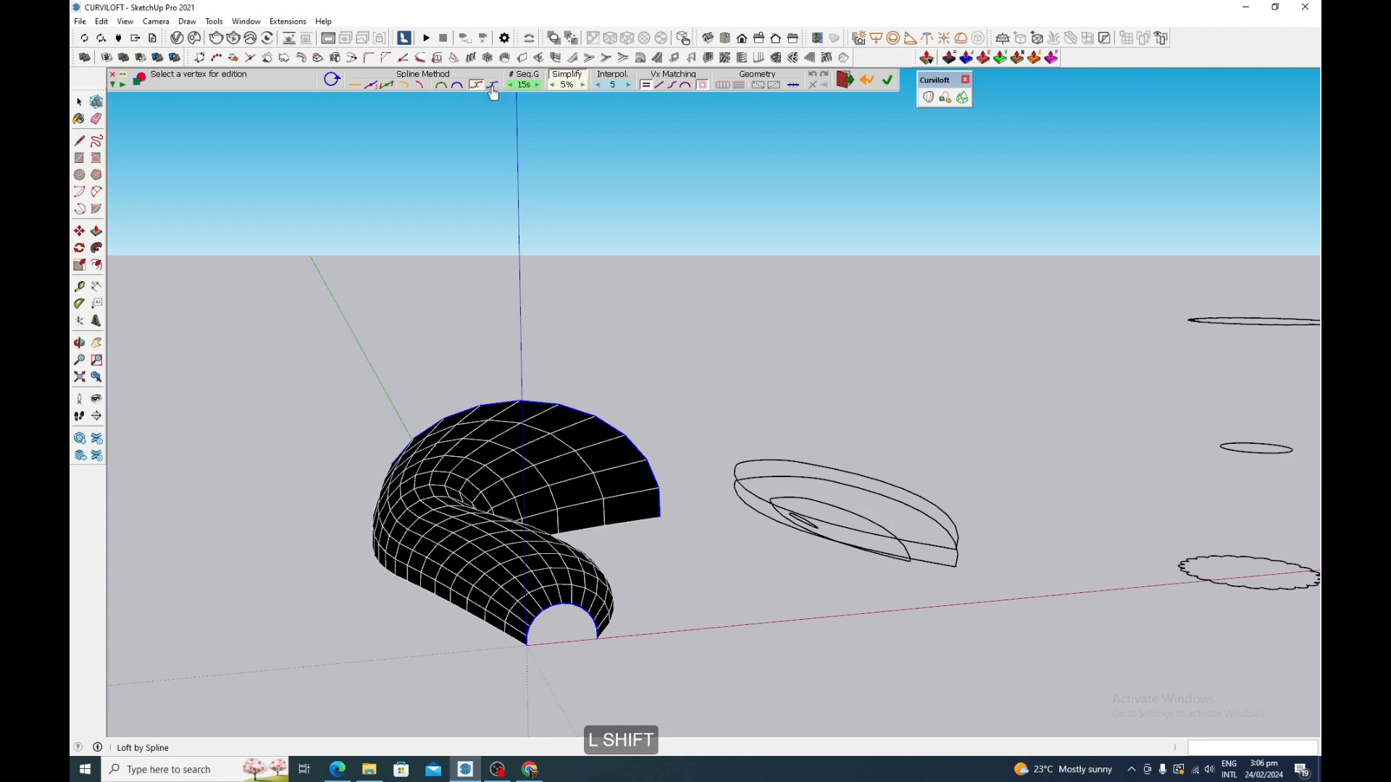
left_click(493, 86)
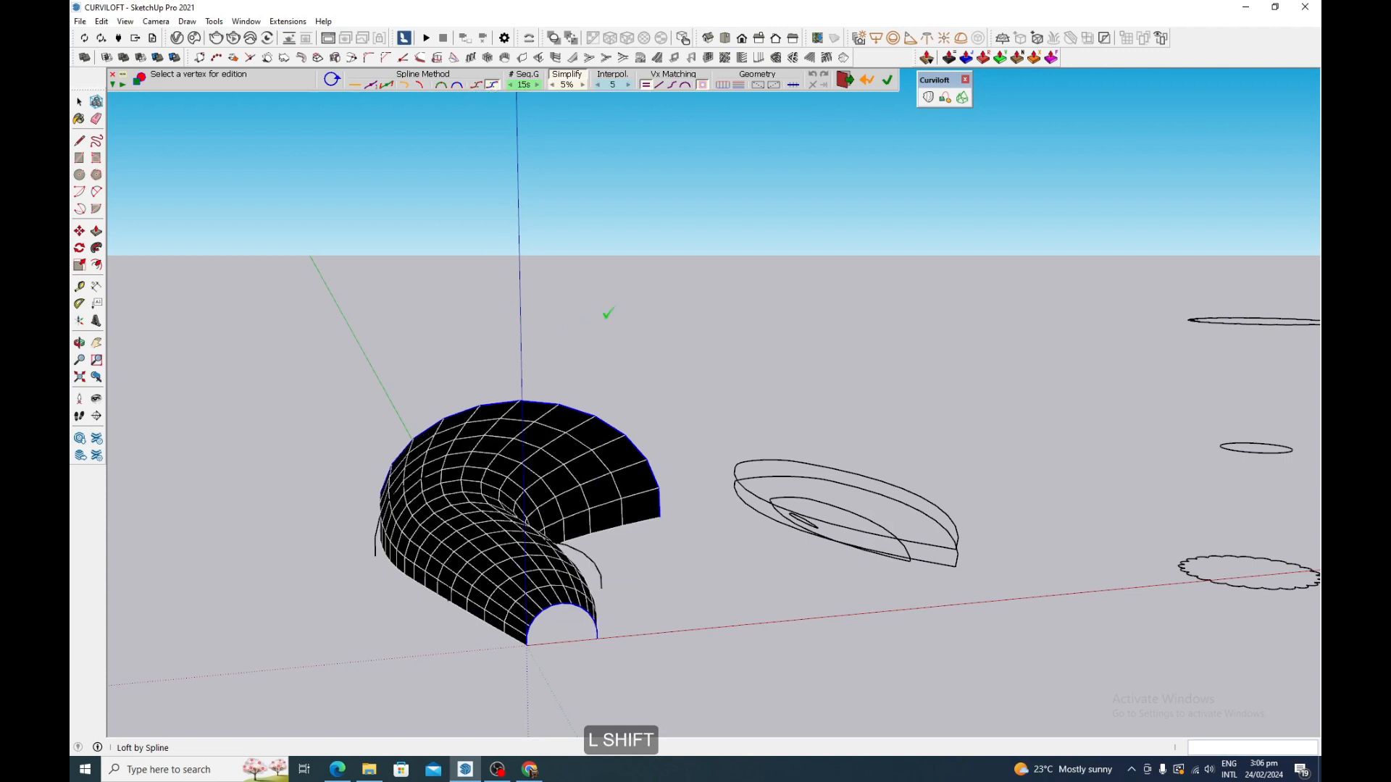
left_click(421, 85)
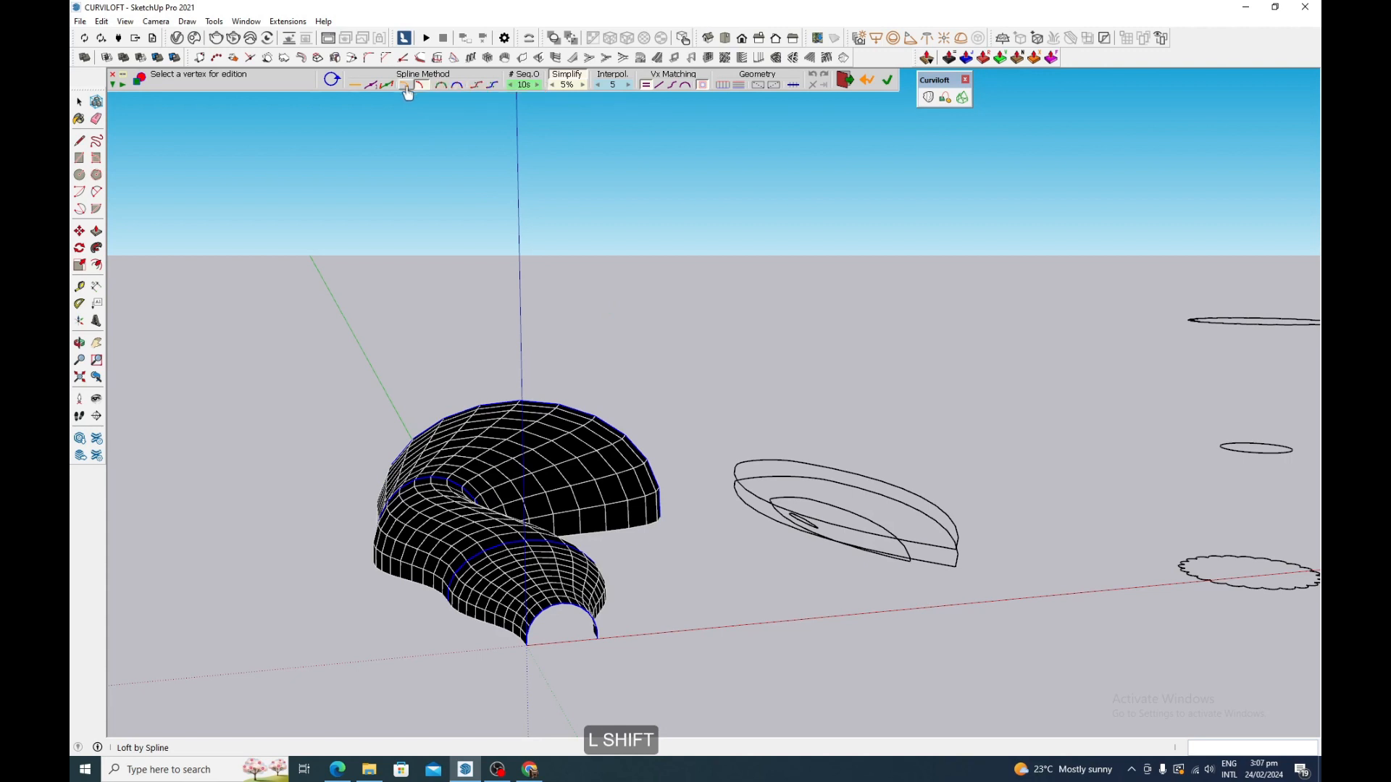
left_click(405, 85)
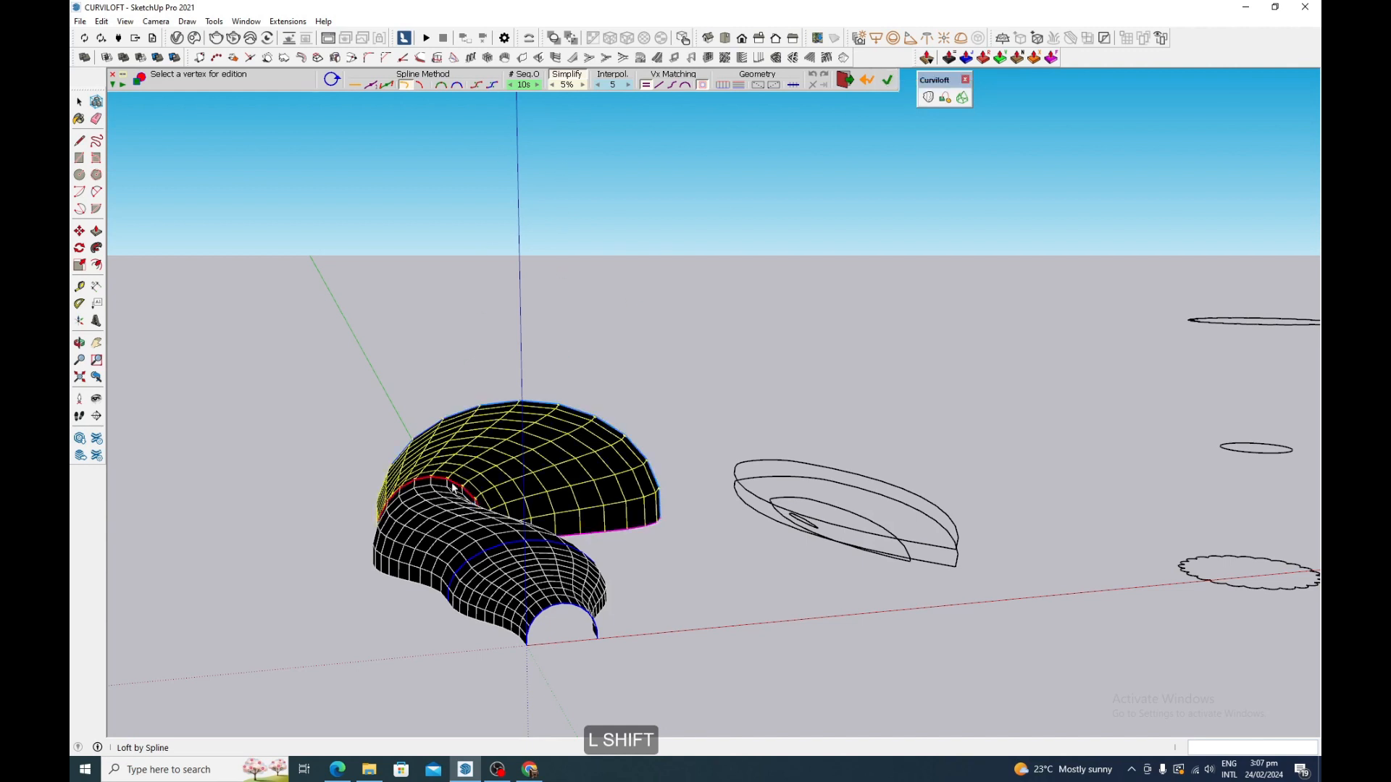
- Open the middle junction's properties, place the panel clear of the loft, and inspect the rear and front junctions
left_click(444, 545)
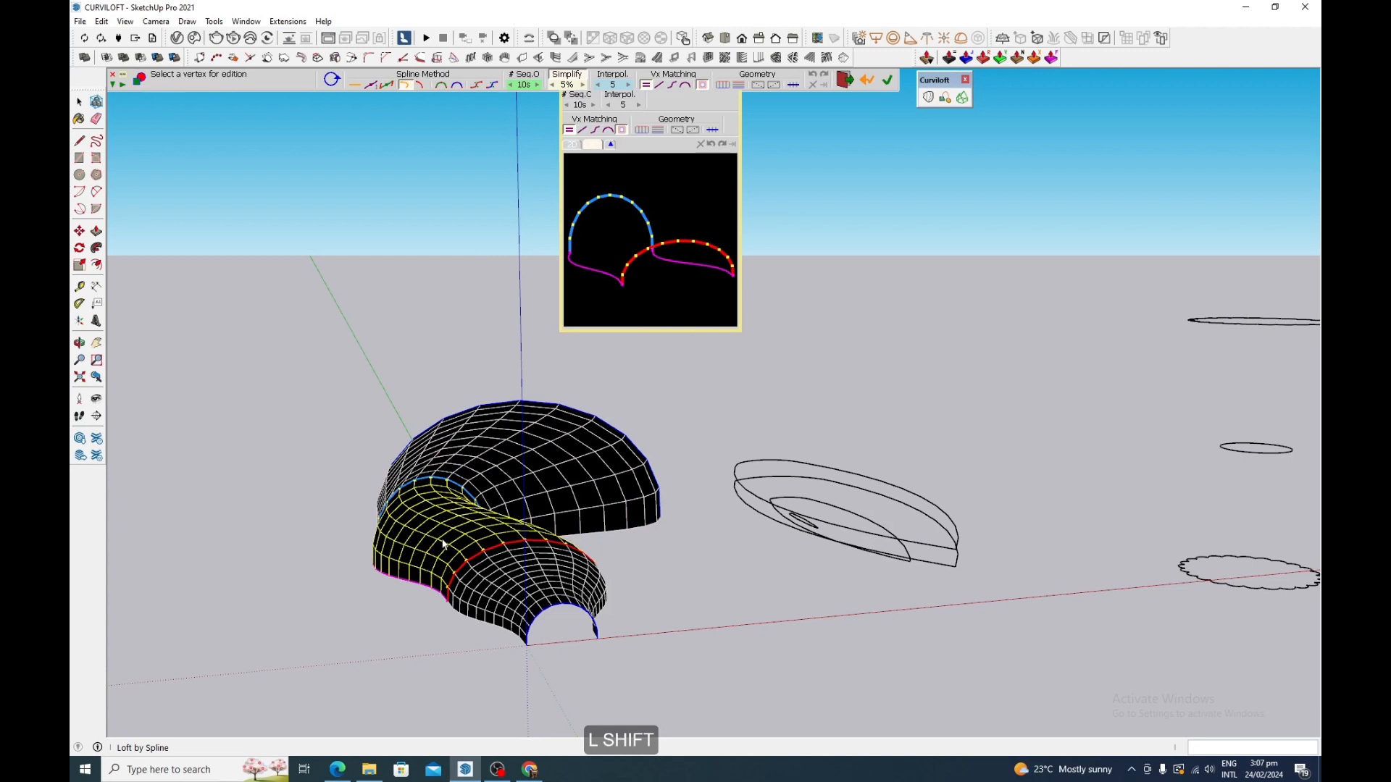
left_click_drag(682, 106, 817, 196)
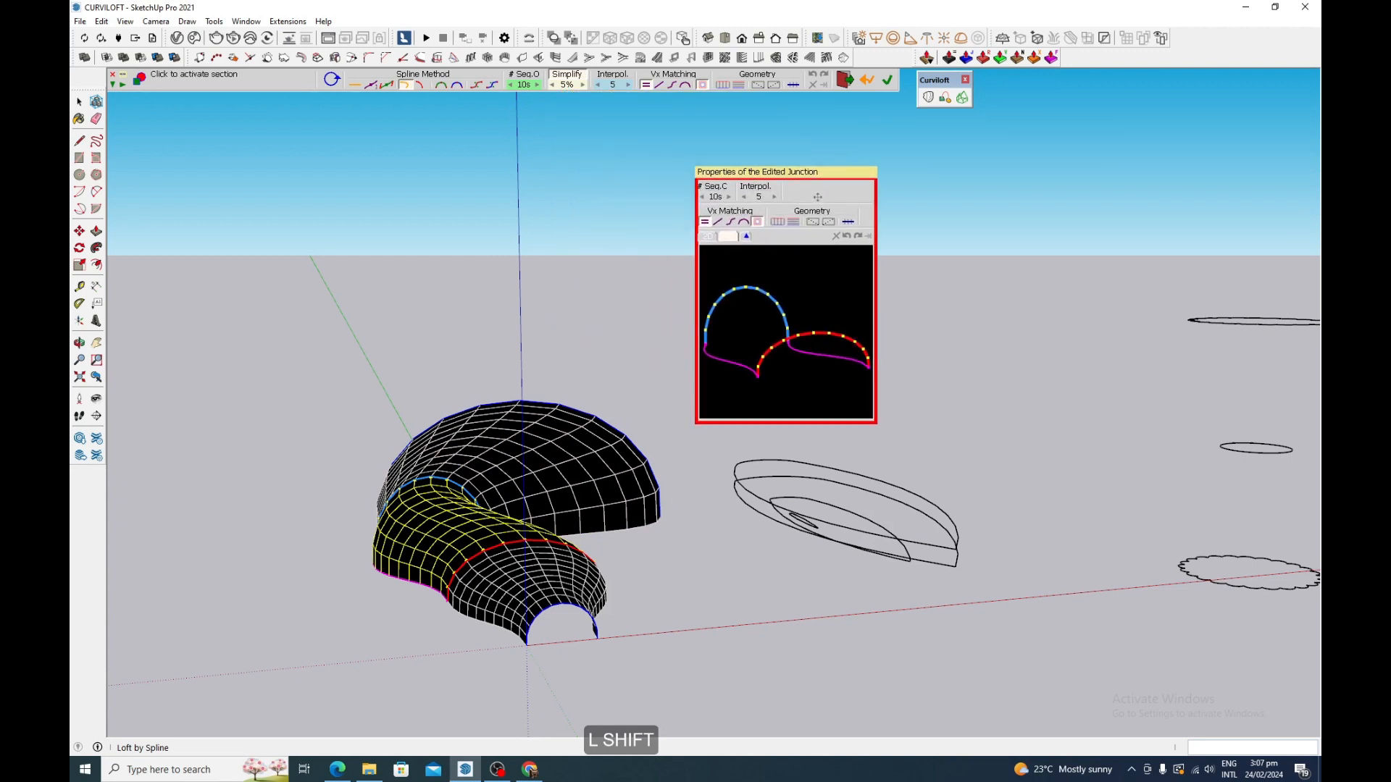
left_click(497, 454)
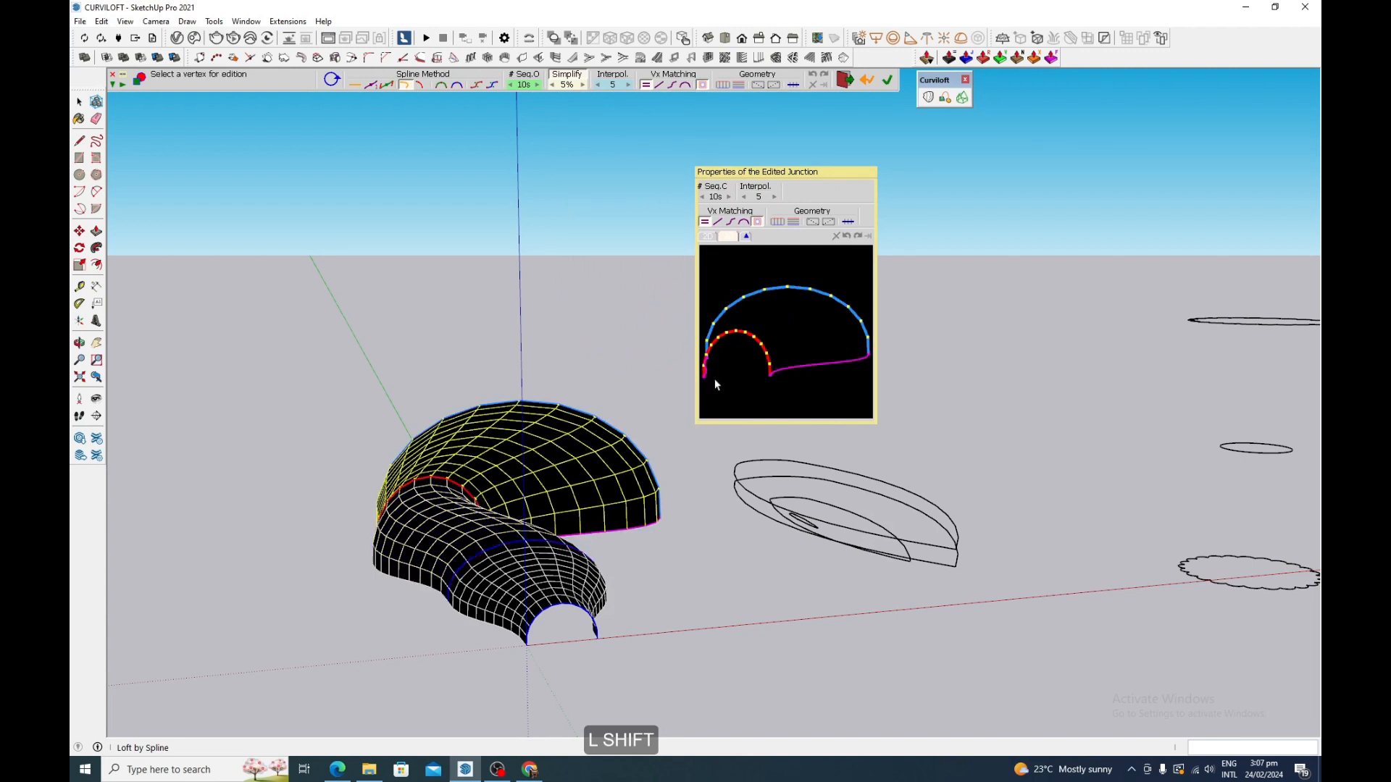
left_click(484, 536)
left_click(519, 593)
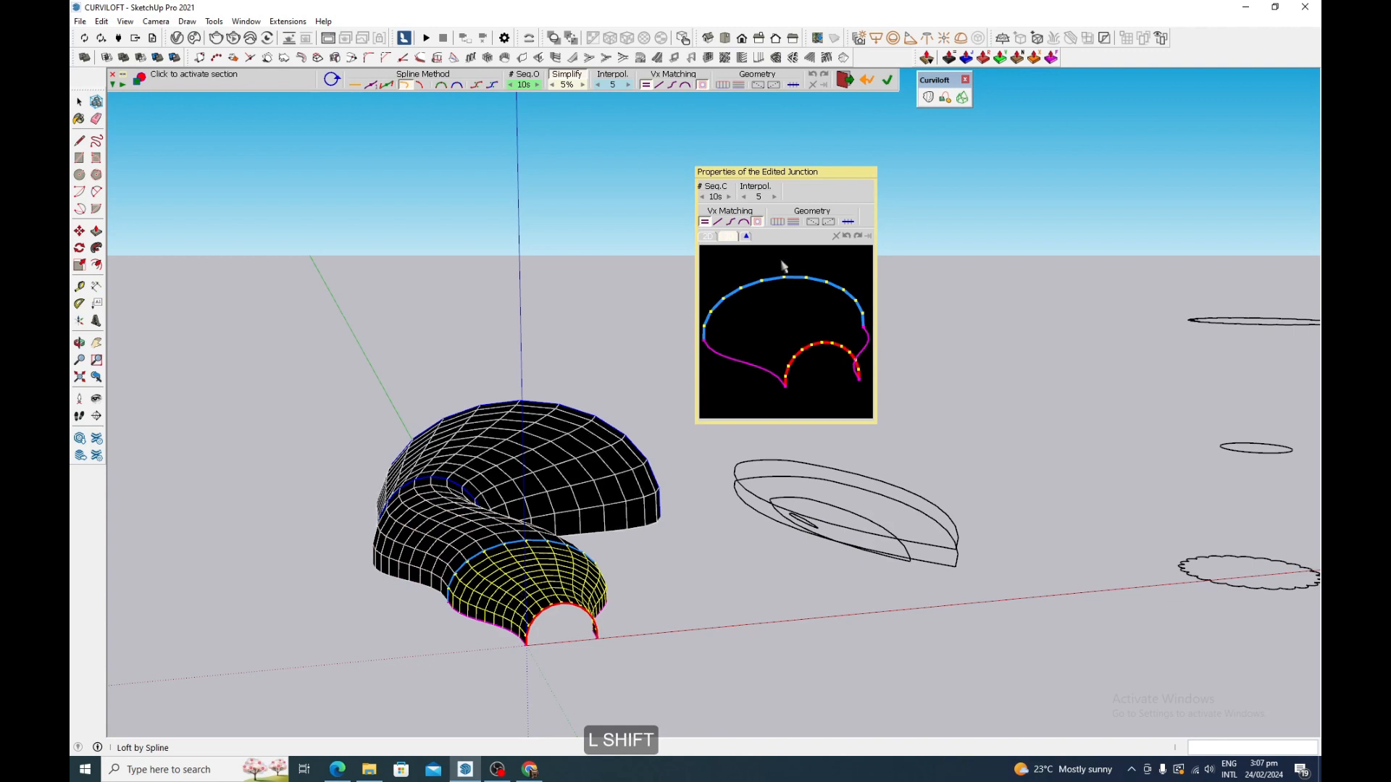
- Show the front junction's contours in flat view, try the fourth vertex matching mode, generate the loft and roll it back
left_click(707, 239)
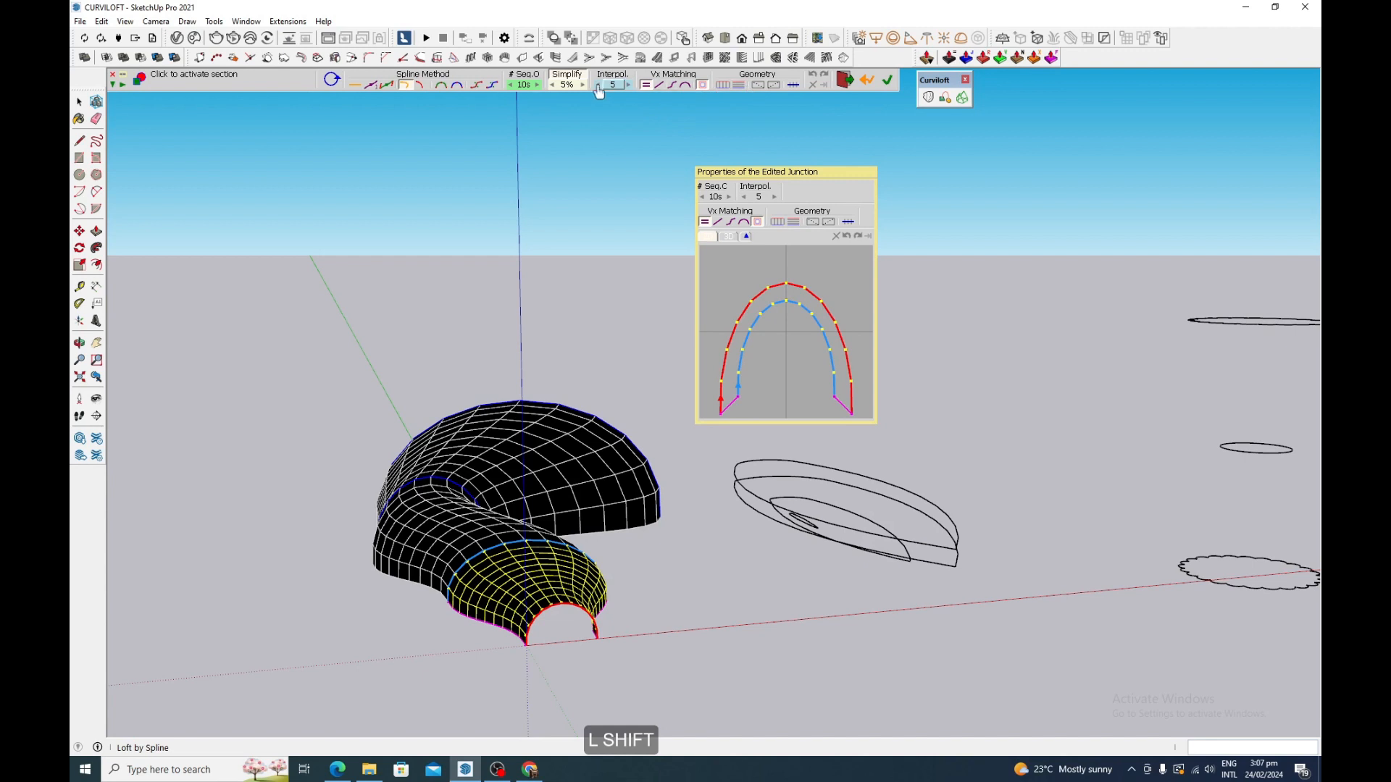
left_click(730, 222)
left_click(744, 223)
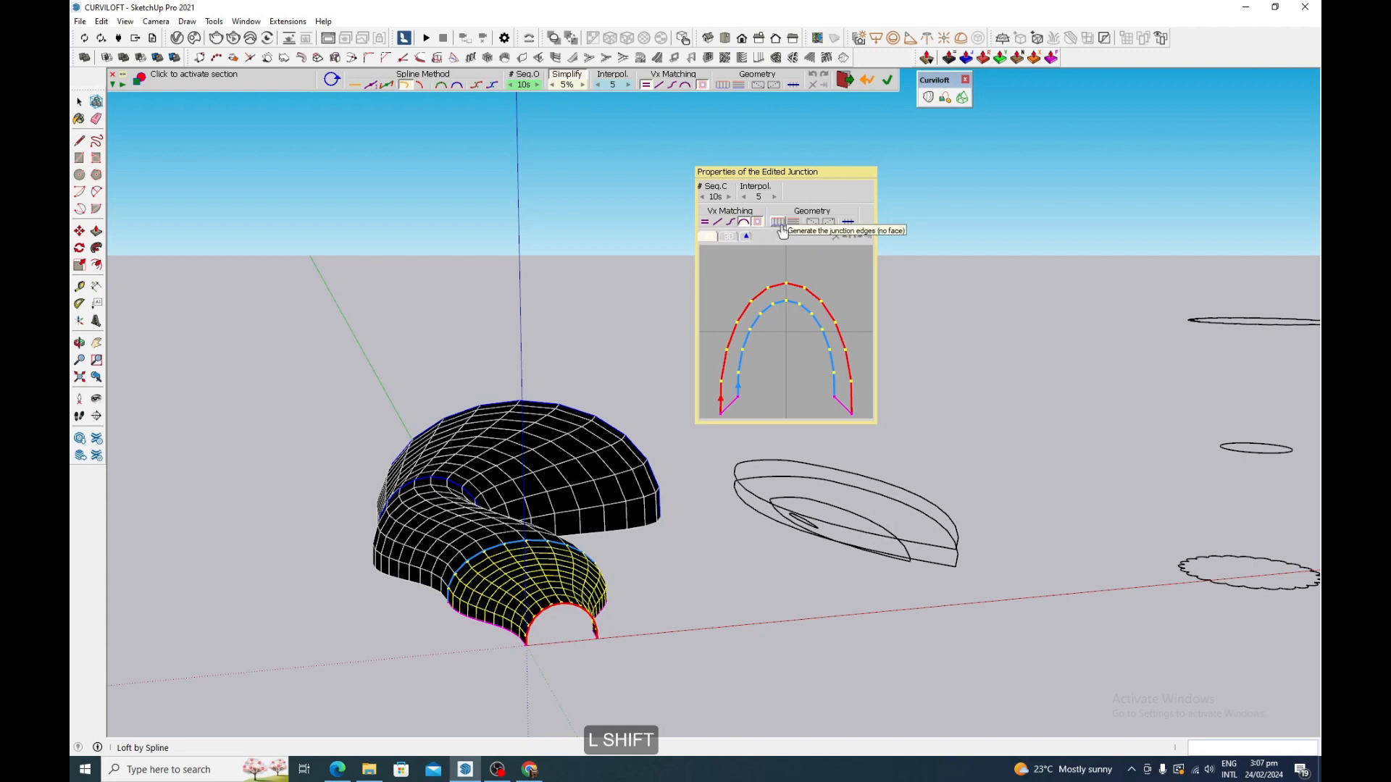
left_click(624, 363)
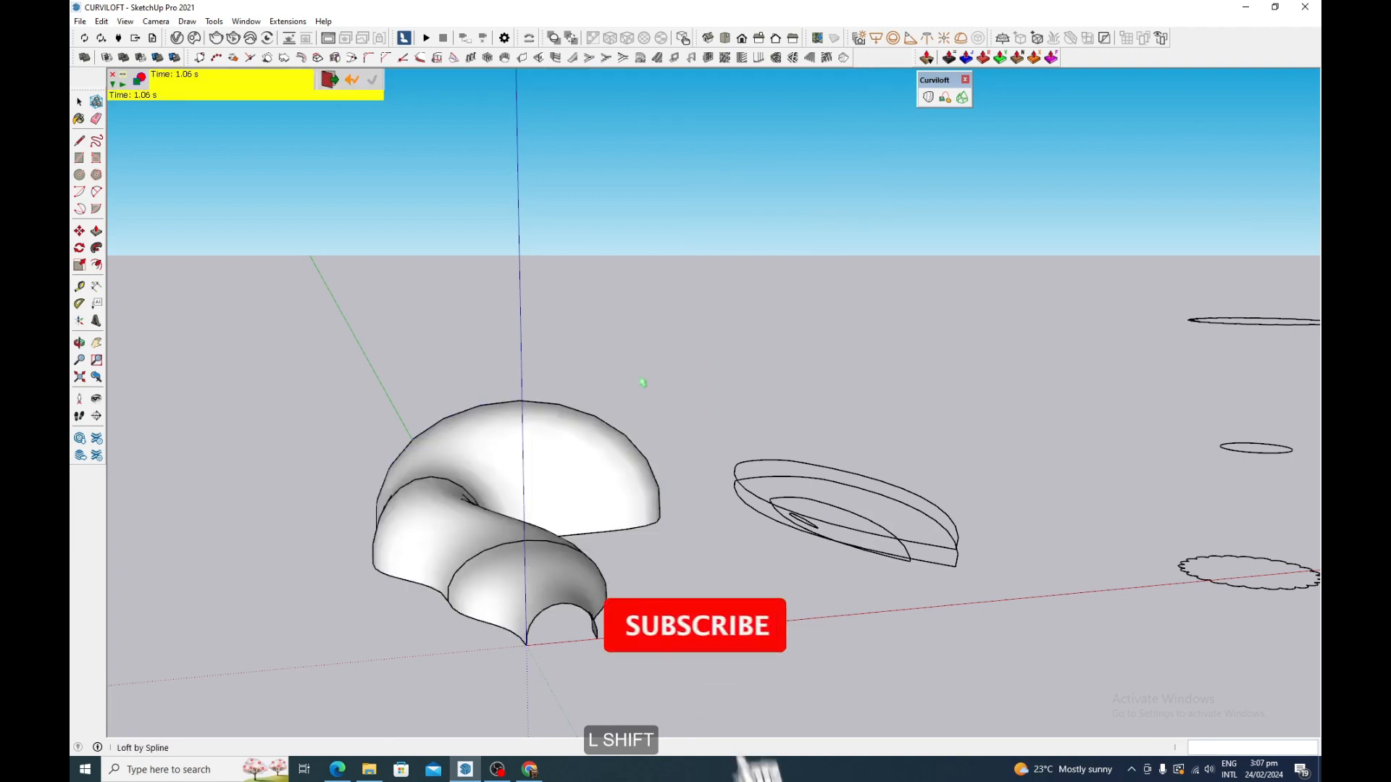
left_click(352, 80)
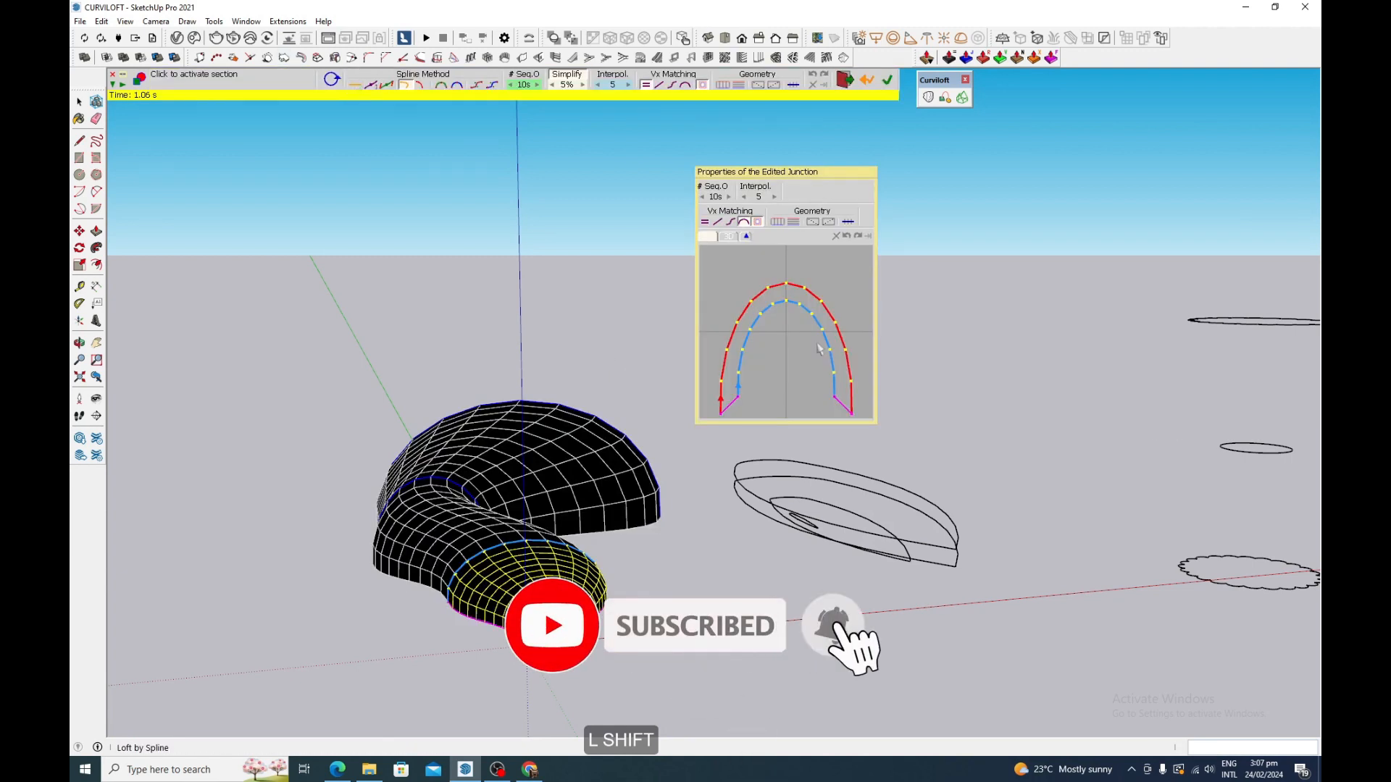
- Try junction and intermediate edges without faces on the front junction only, generate the loft and roll it back
left_click(777, 224)
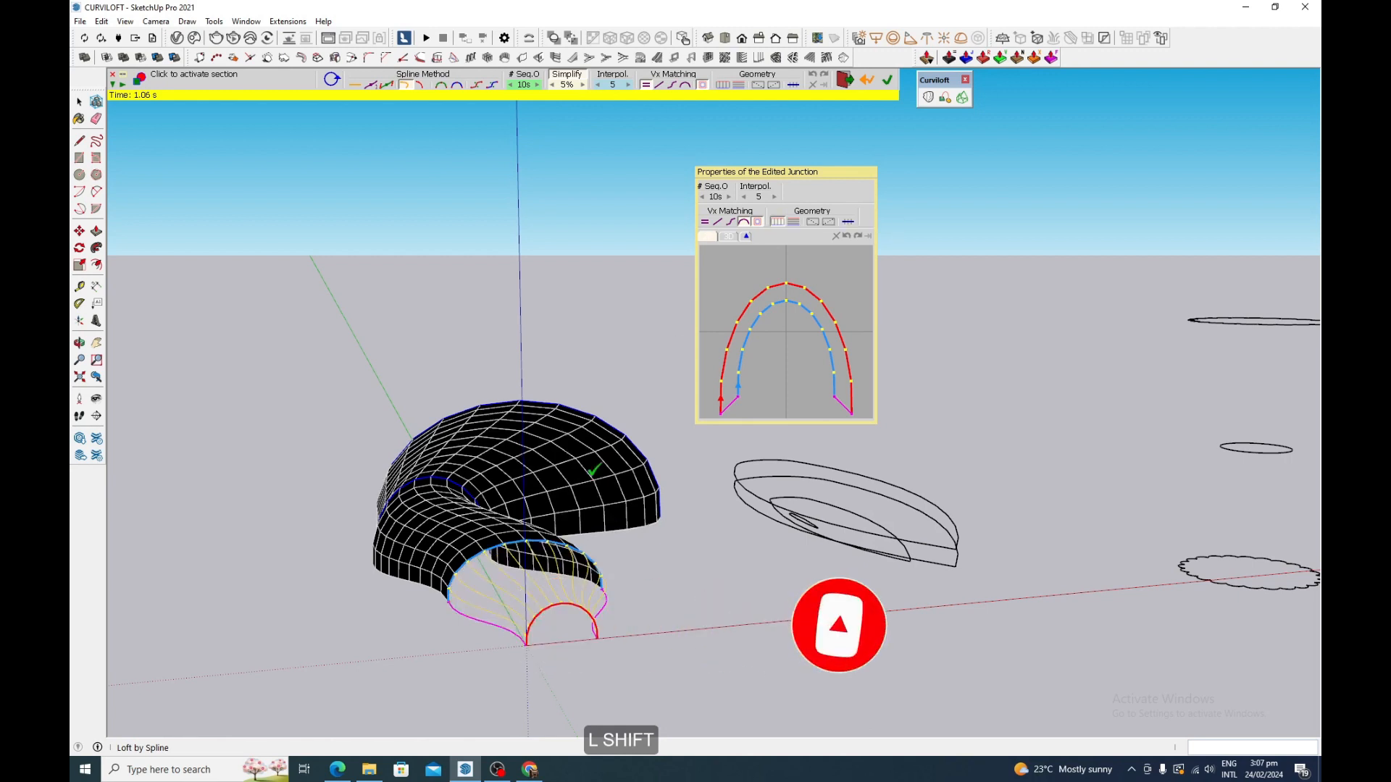
scroll(511, 614, "up", 3)
scroll(512, 613, "up", 1)
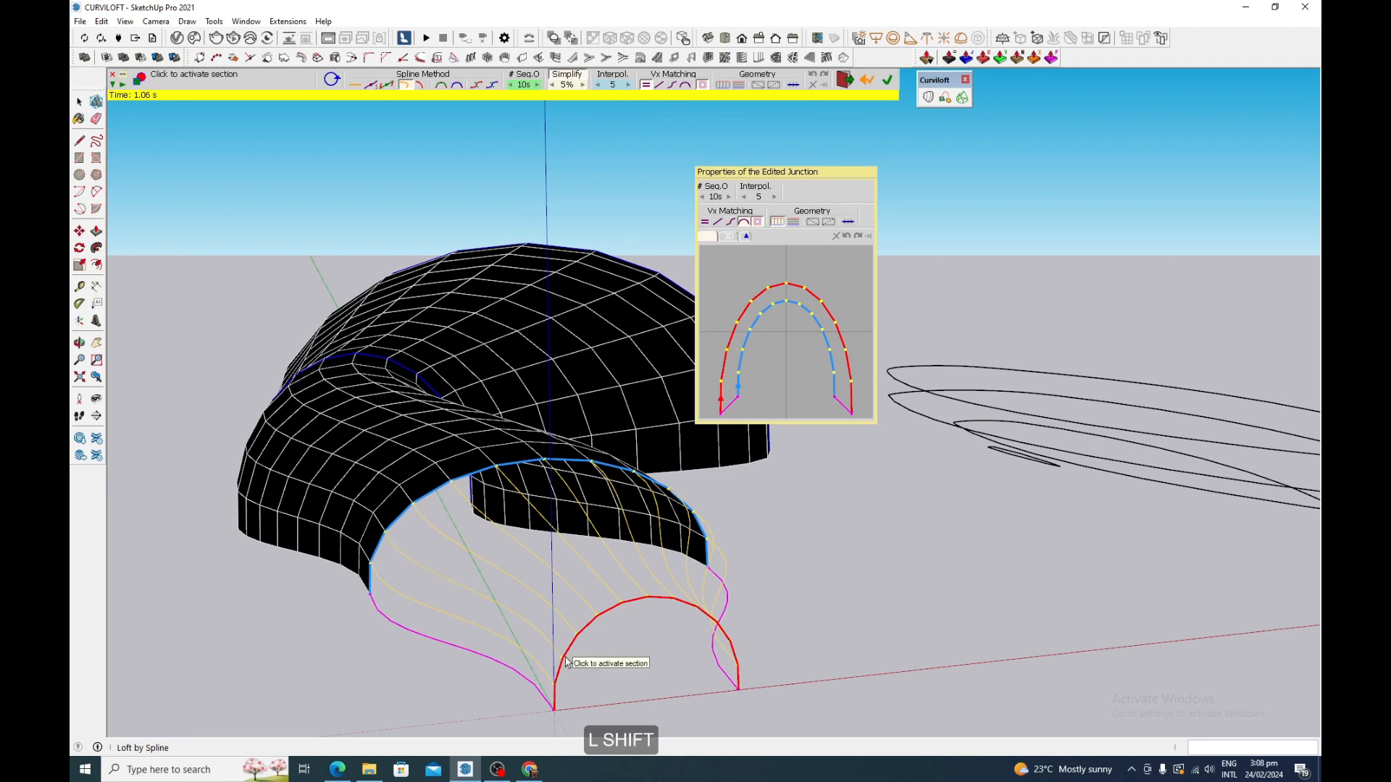
left_click(796, 226)
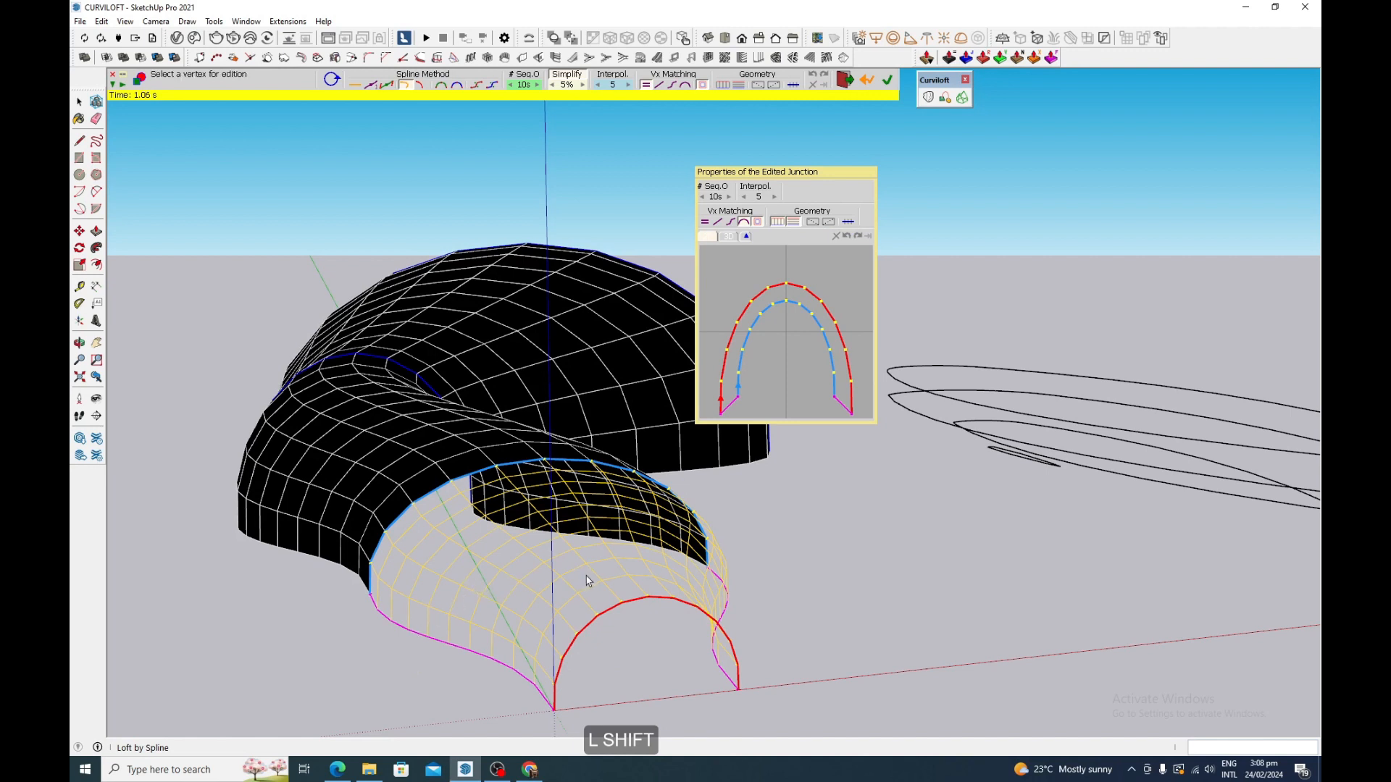
left_click(230, 329)
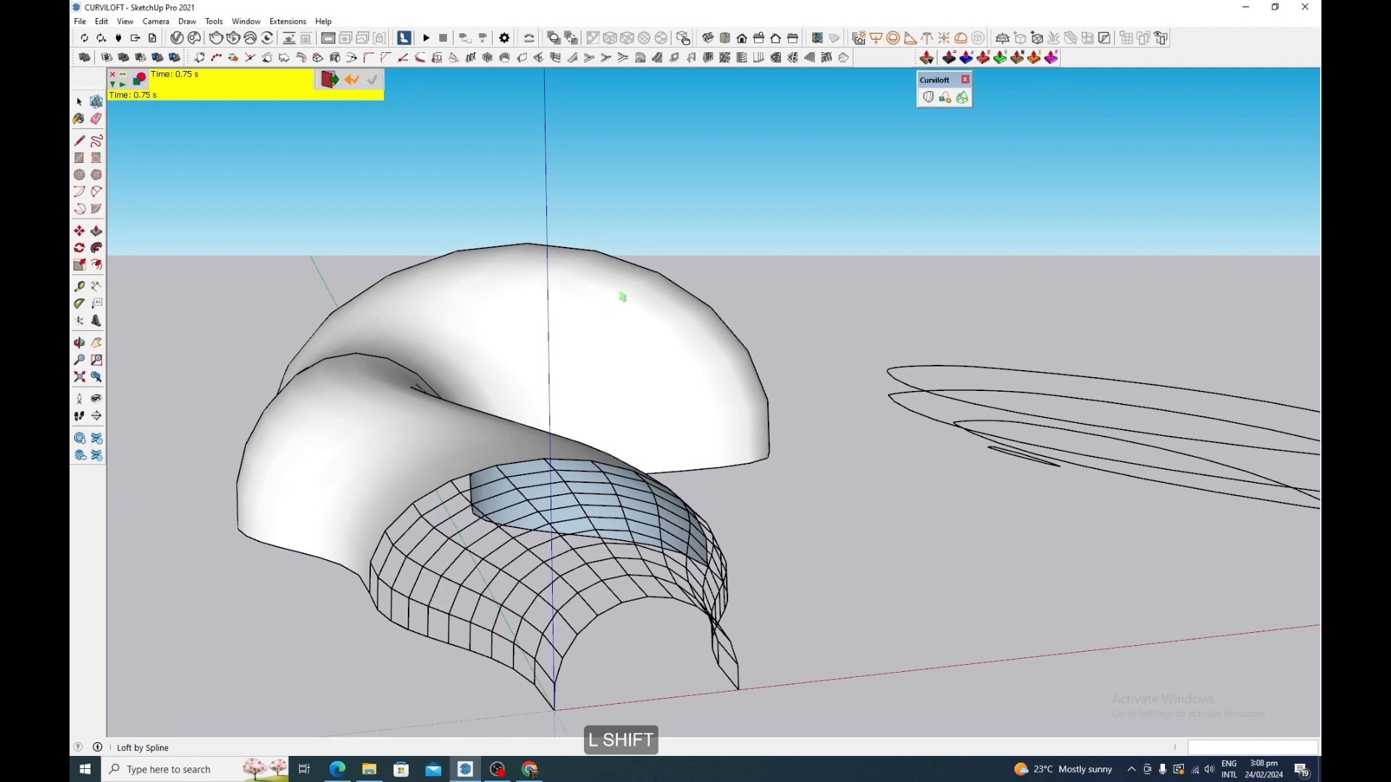
left_click(353, 81)
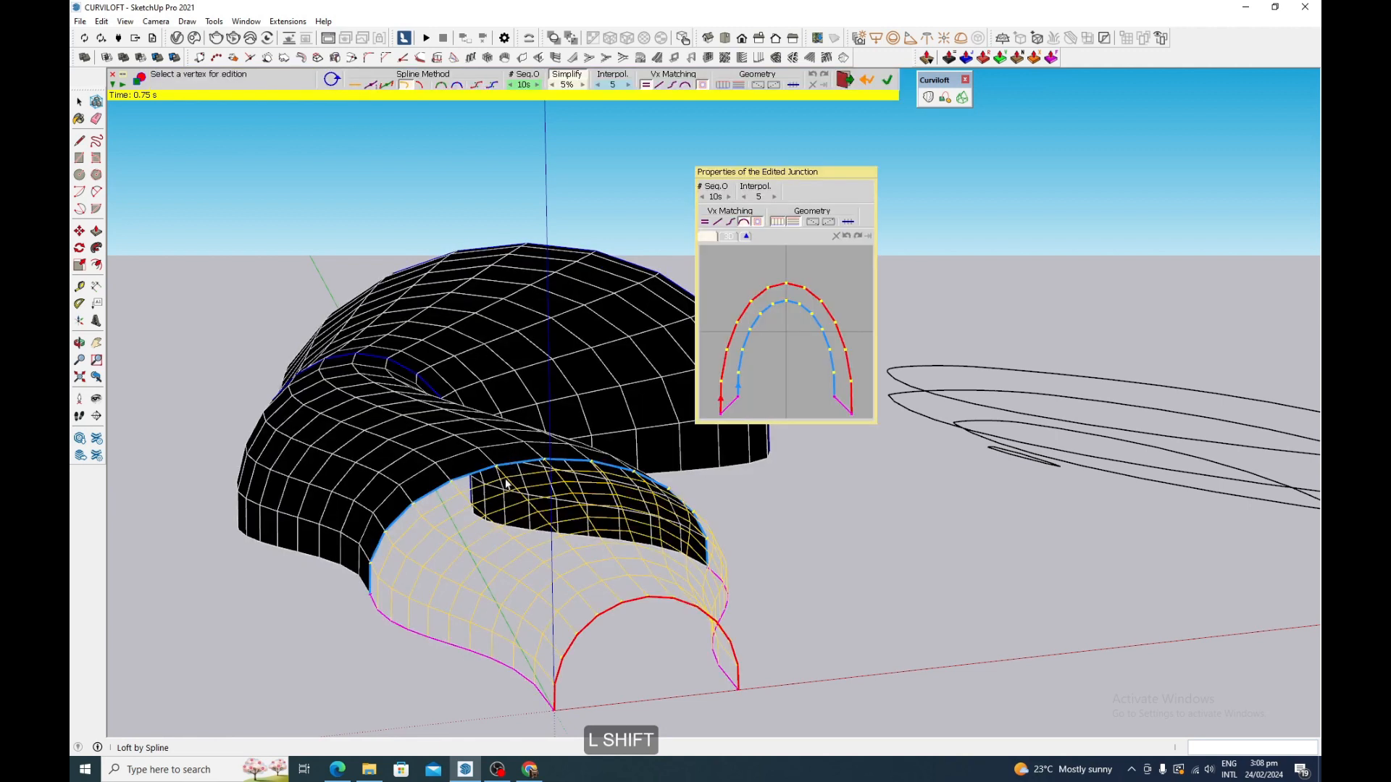
- Leave junction editing and generate the whole arch loft as junction and intermediate edges without faces
left_click(453, 455)
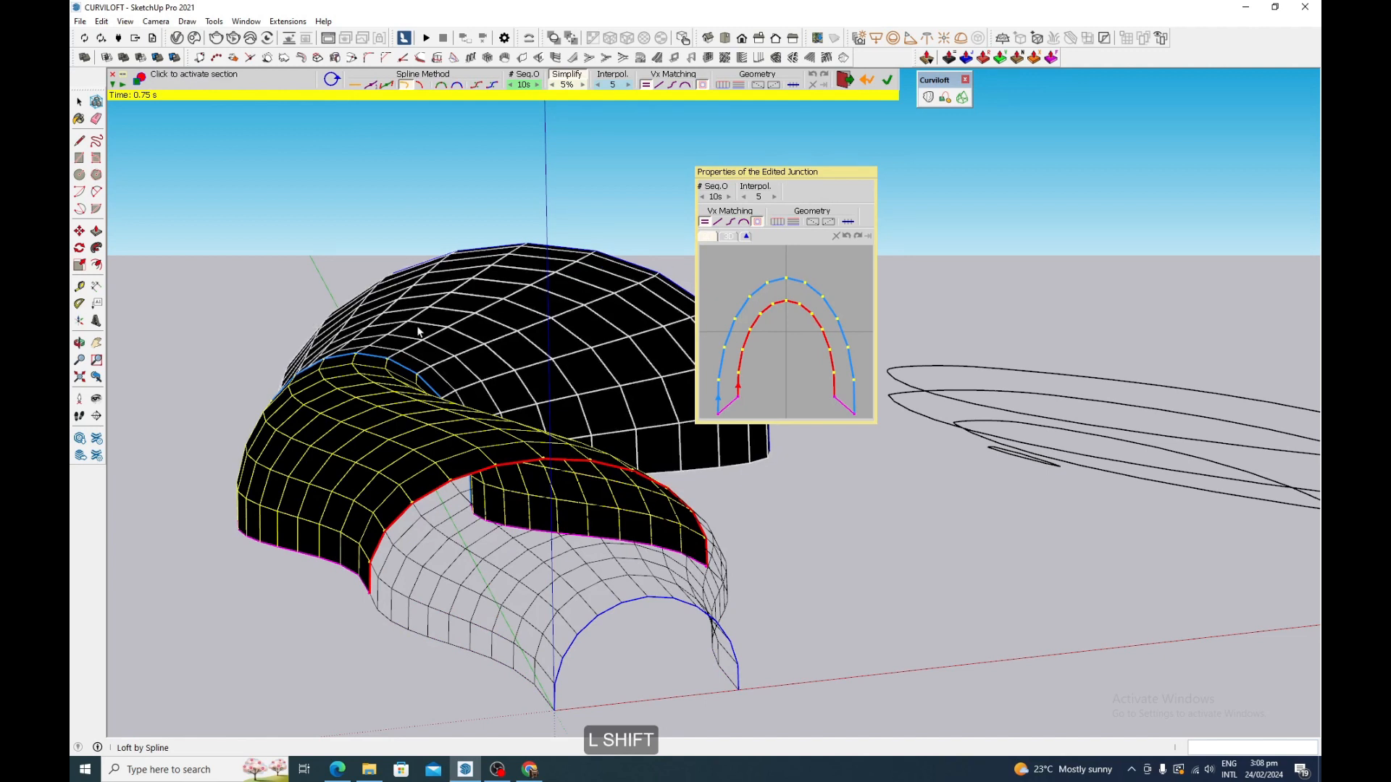
scroll(390, 354, "down", 4)
left_click(423, 255)
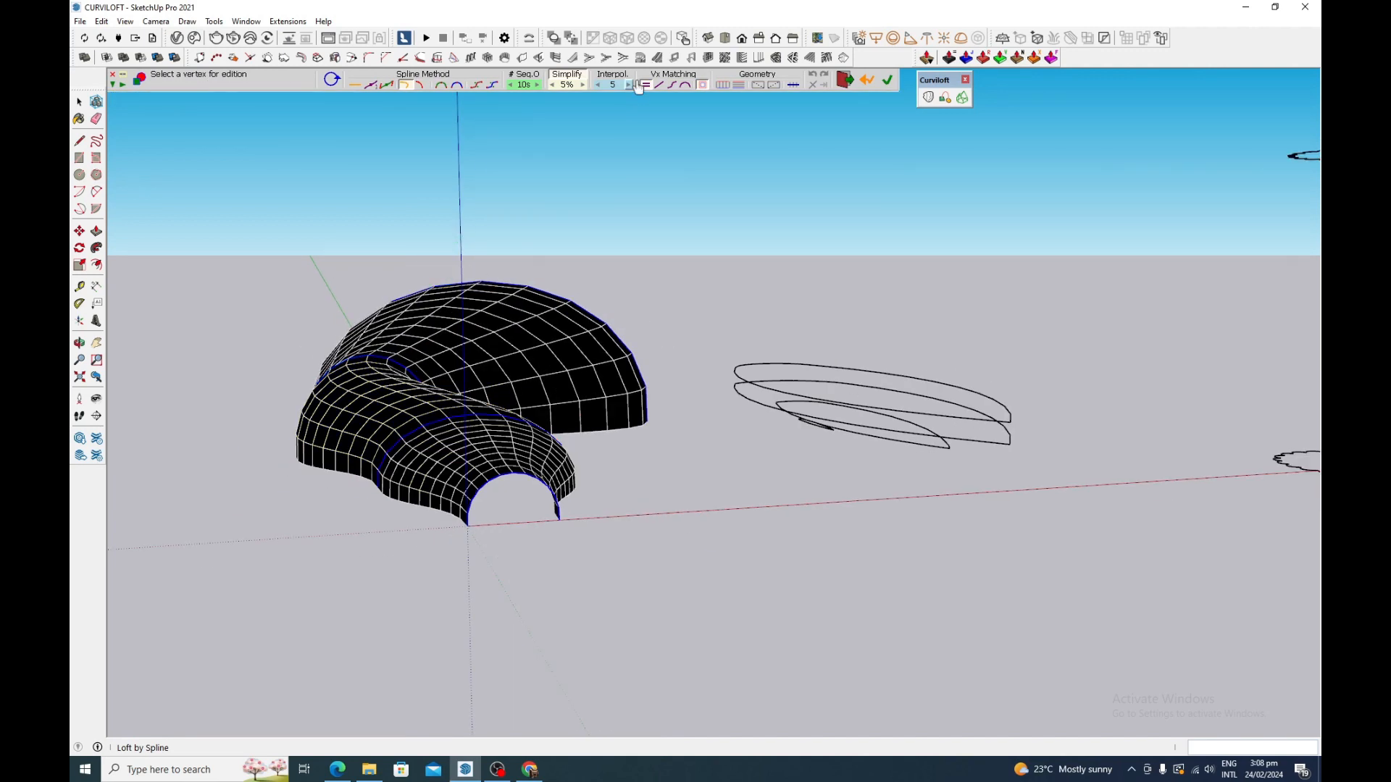
left_click(726, 86)
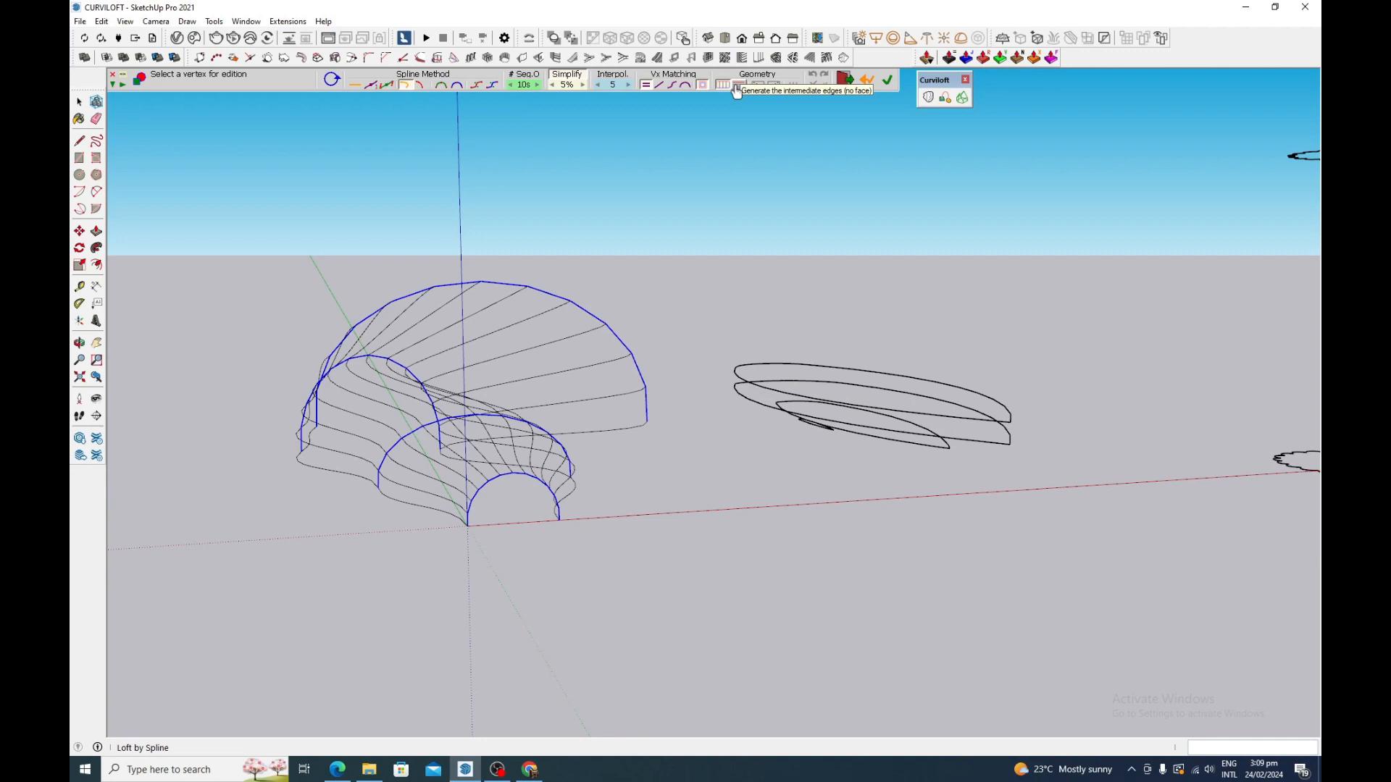
left_click(736, 87)
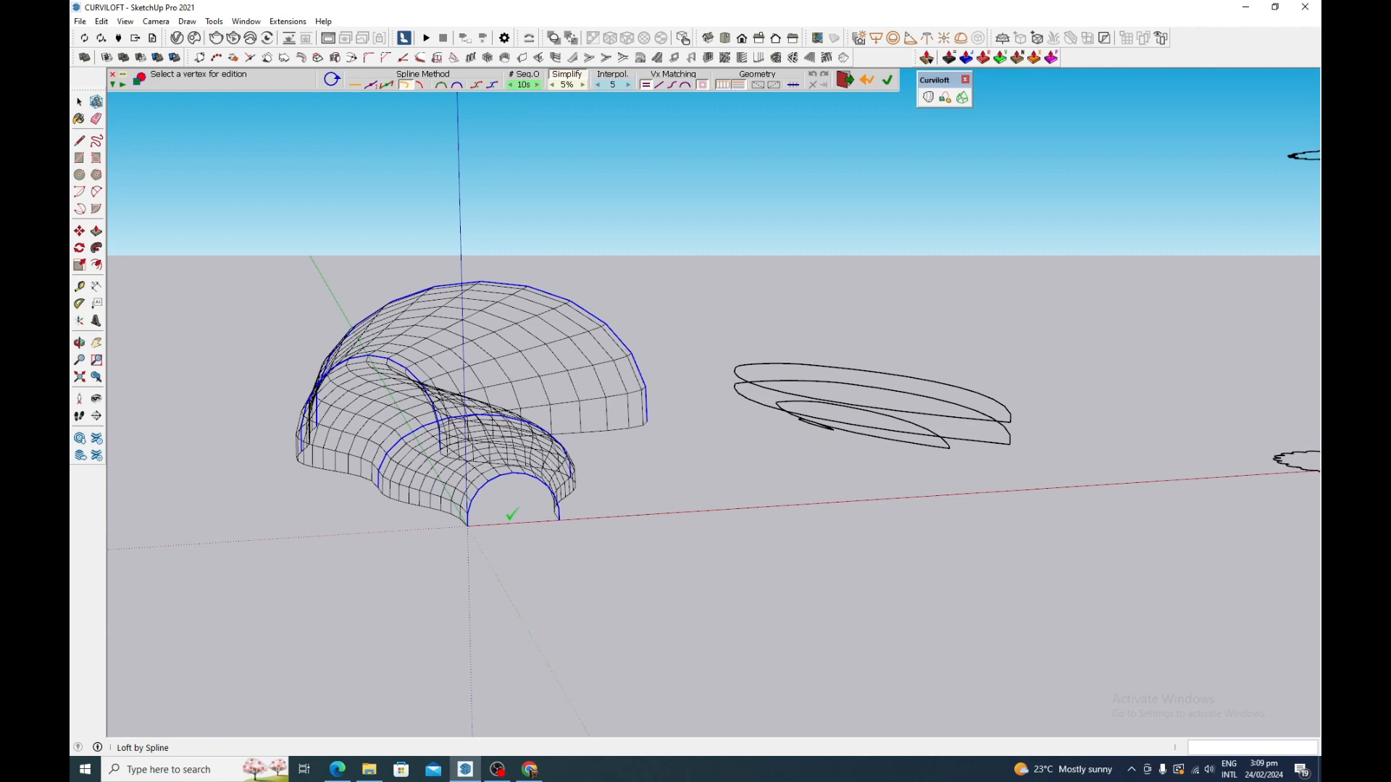
left_click(511, 514)
scroll(537, 427, "down", 3)
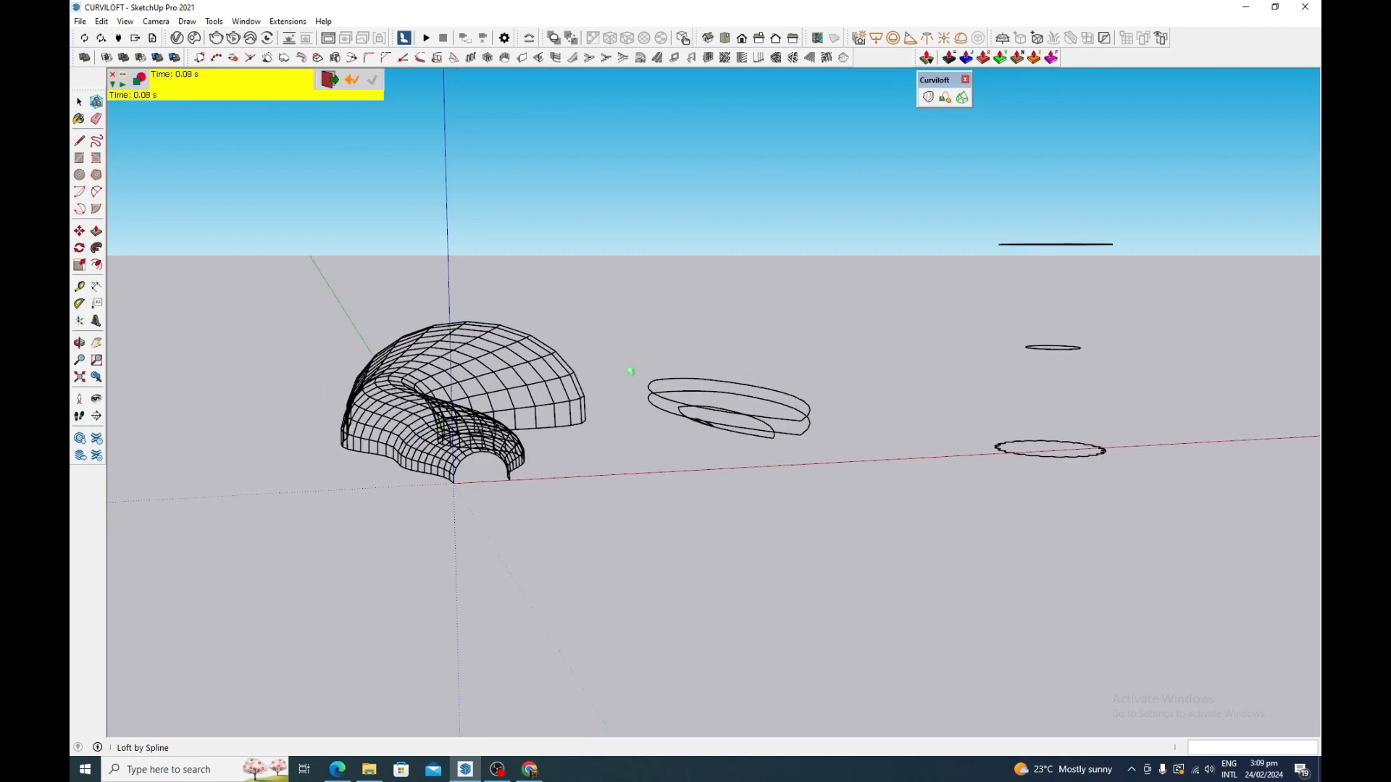
scroll(796, 392, "up", 5)
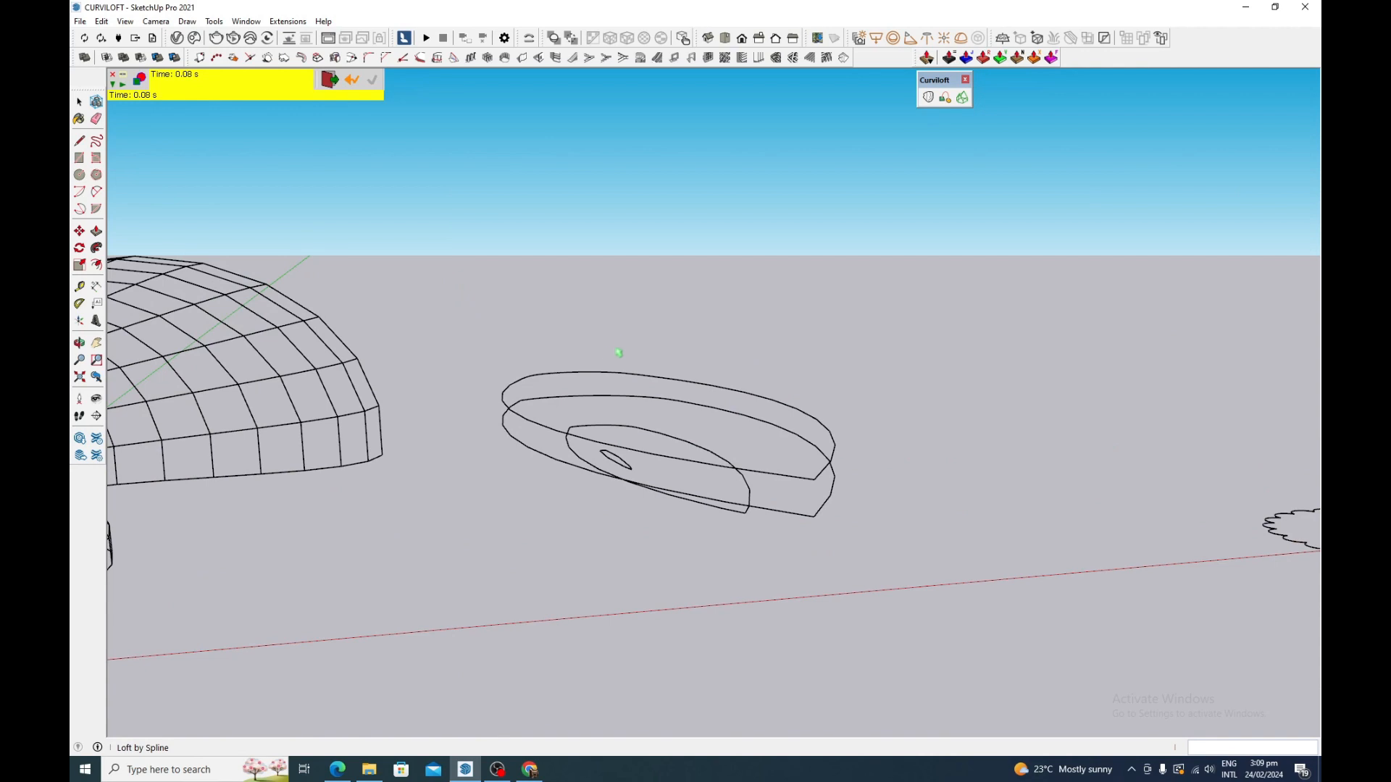
key("space")
- Select all the teardrop-shaped contours and preview a Loft by Spline through them
middle_click_drag(629, 336, 659, 362)
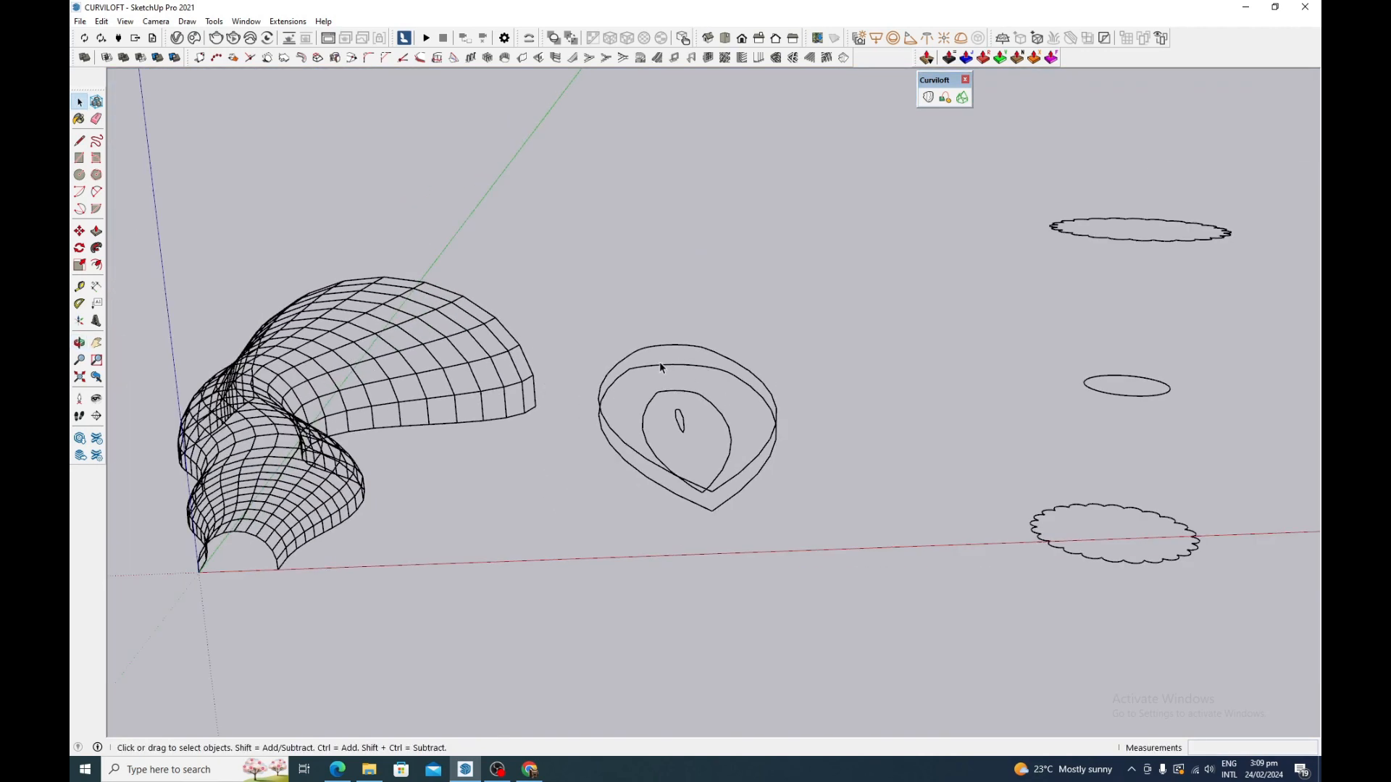
scroll(628, 326, "up", 3)
left_click_drag(552, 324, 934, 728)
left_click(929, 100)
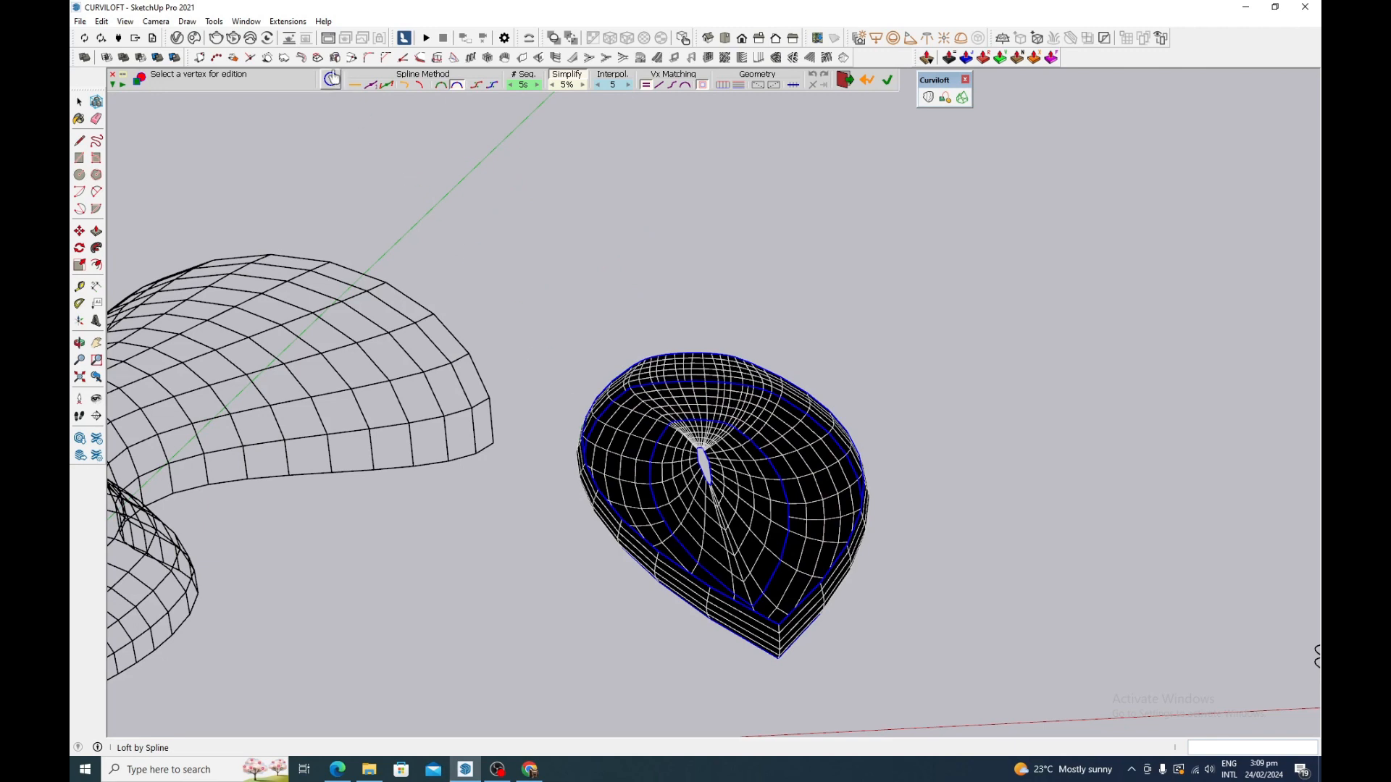
- Generate the teardrop loft with its contours closed into a loop, view it from the side and roll it back
left_click(640, 347)
key("space")
middle_click_drag(798, 397, 803, 299)
left_click(803, 359)
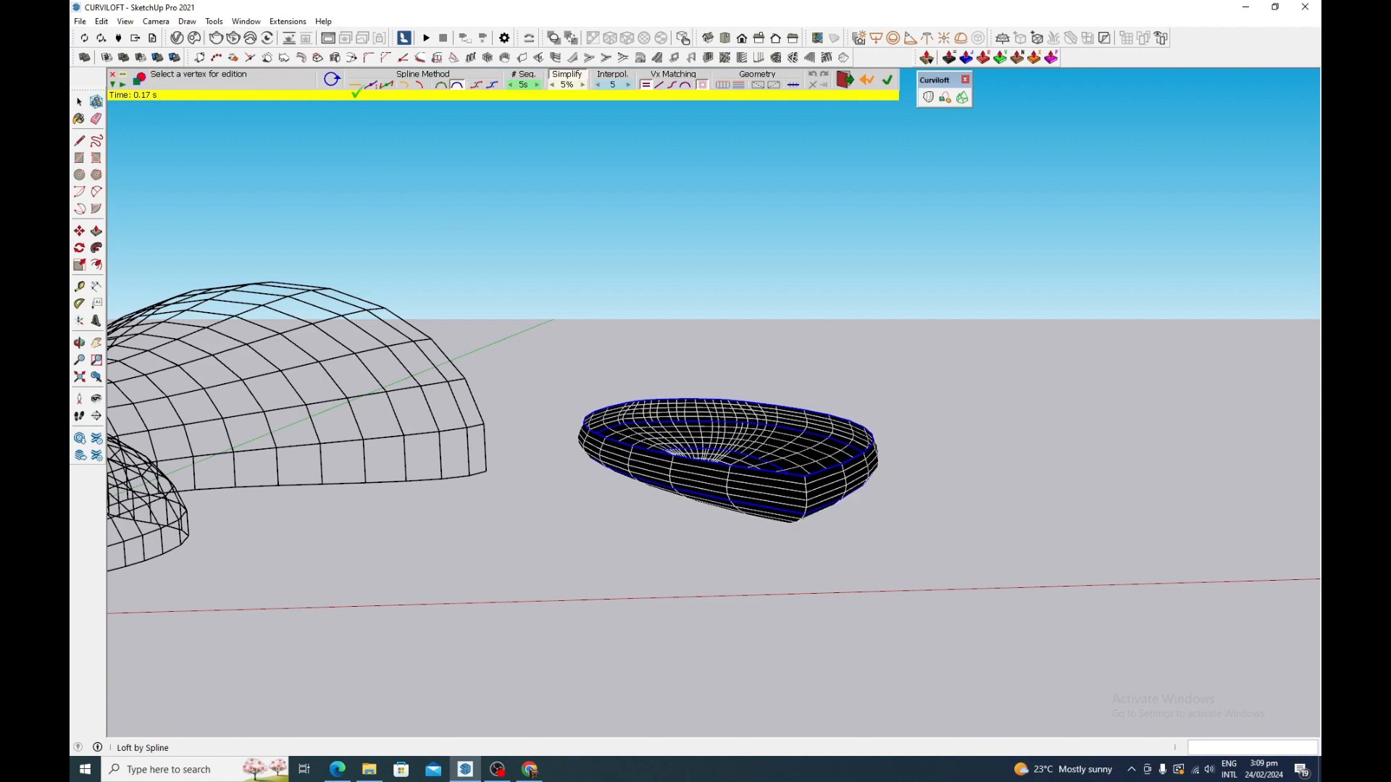
- Turn off closing the teardrop contours into a loop and generate the open lofted surface
left_click(332, 79)
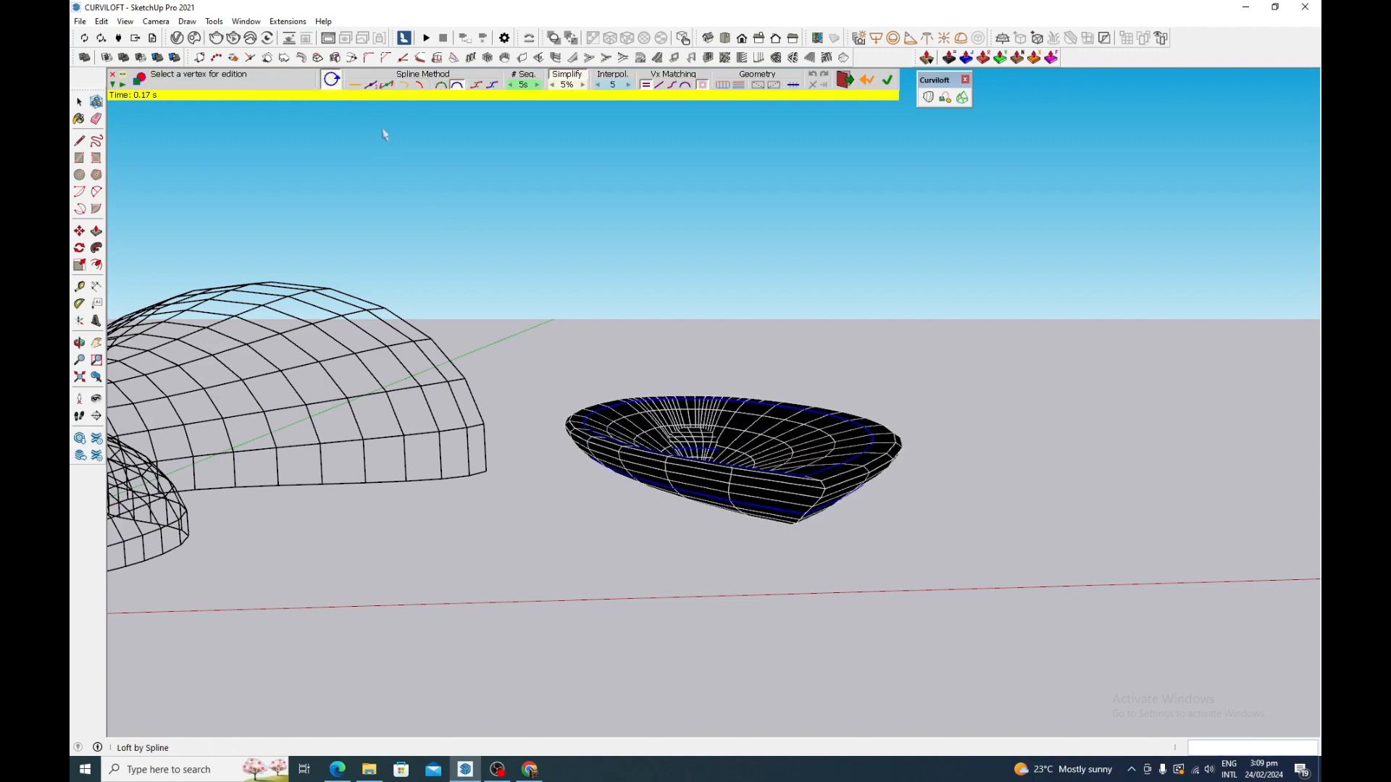
left_click(850, 369)
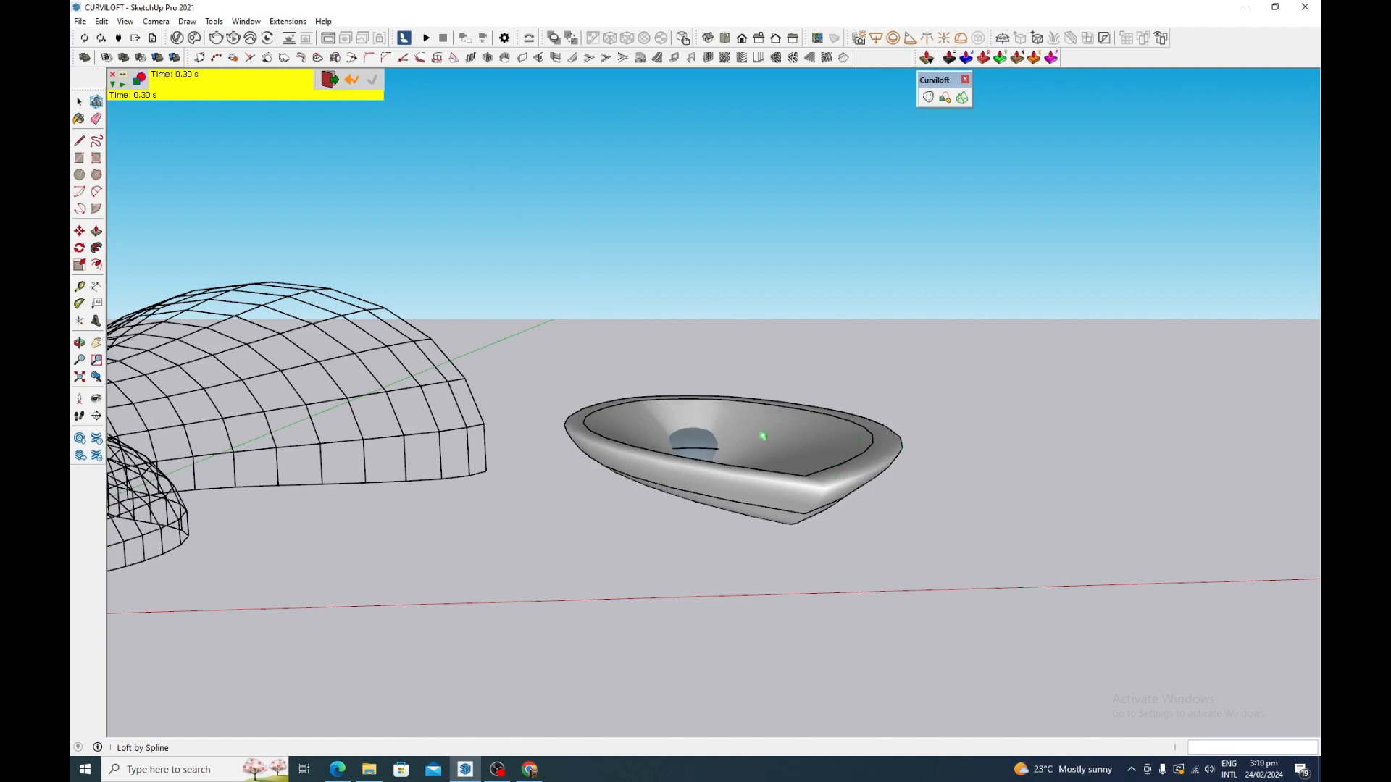
left_click(352, 81)
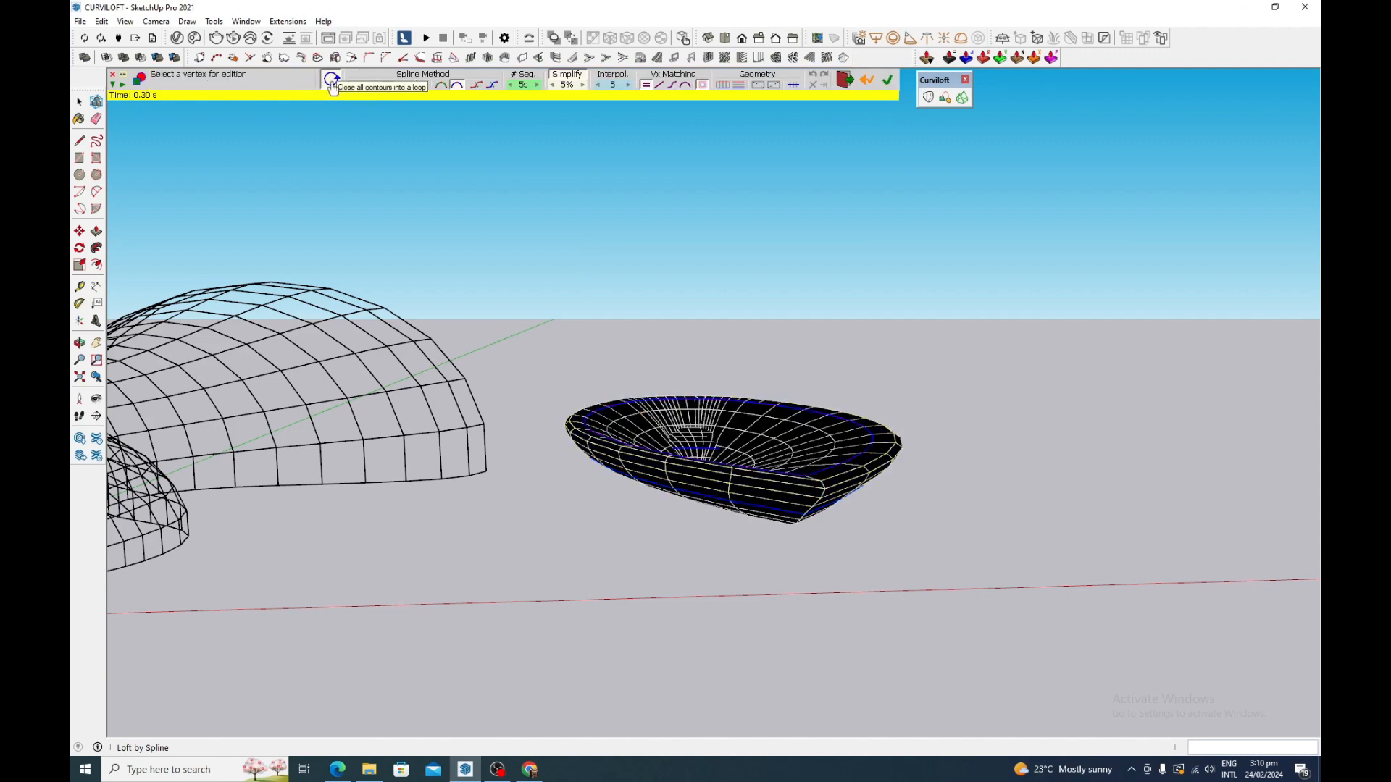
left_click(388, 362)
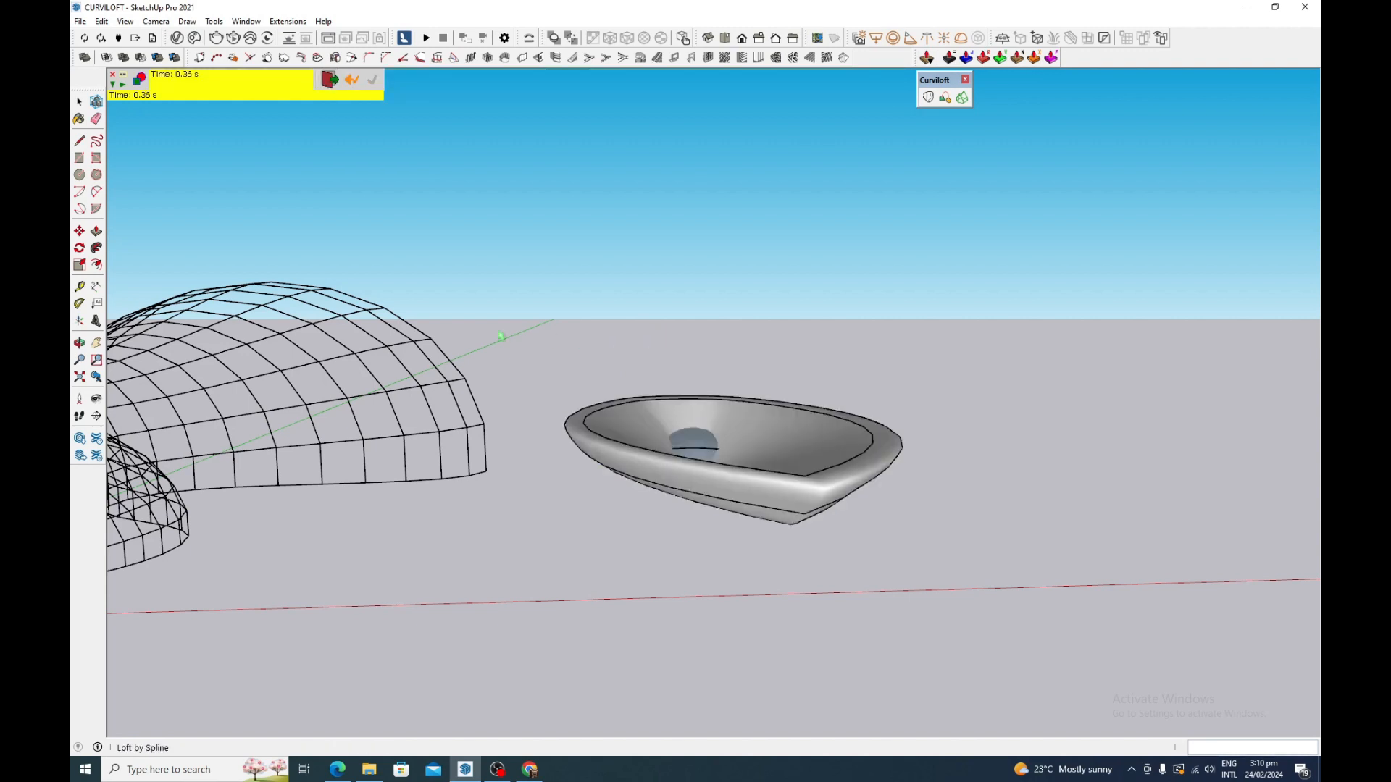
- Select the three stacked contours with scalloped ends and preview a Loft by Spline through them
scroll(392, 364, "down", 4)
middle_click_drag(821, 284, 822, 349)
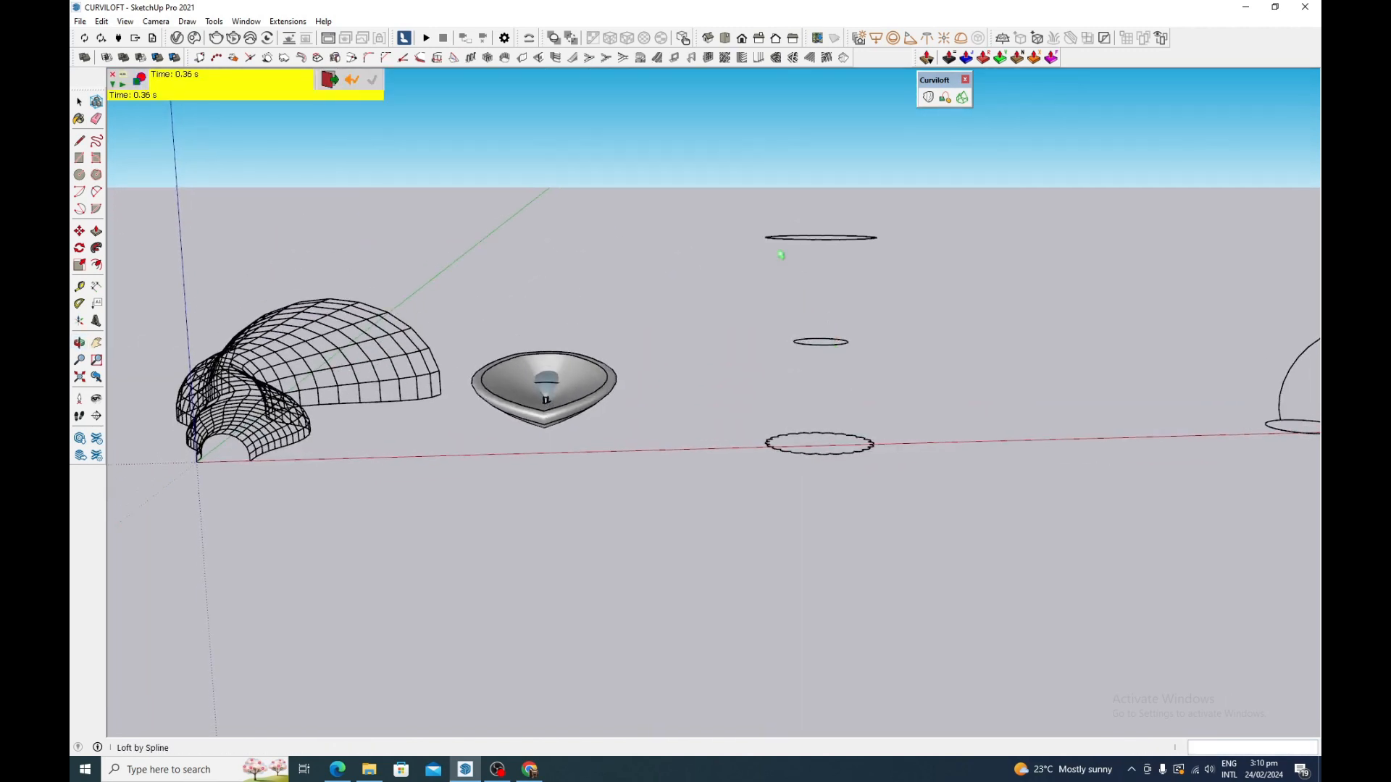
scroll(782, 255, "up", 1)
key("space")
left_click_drag(704, 183, 940, 520)
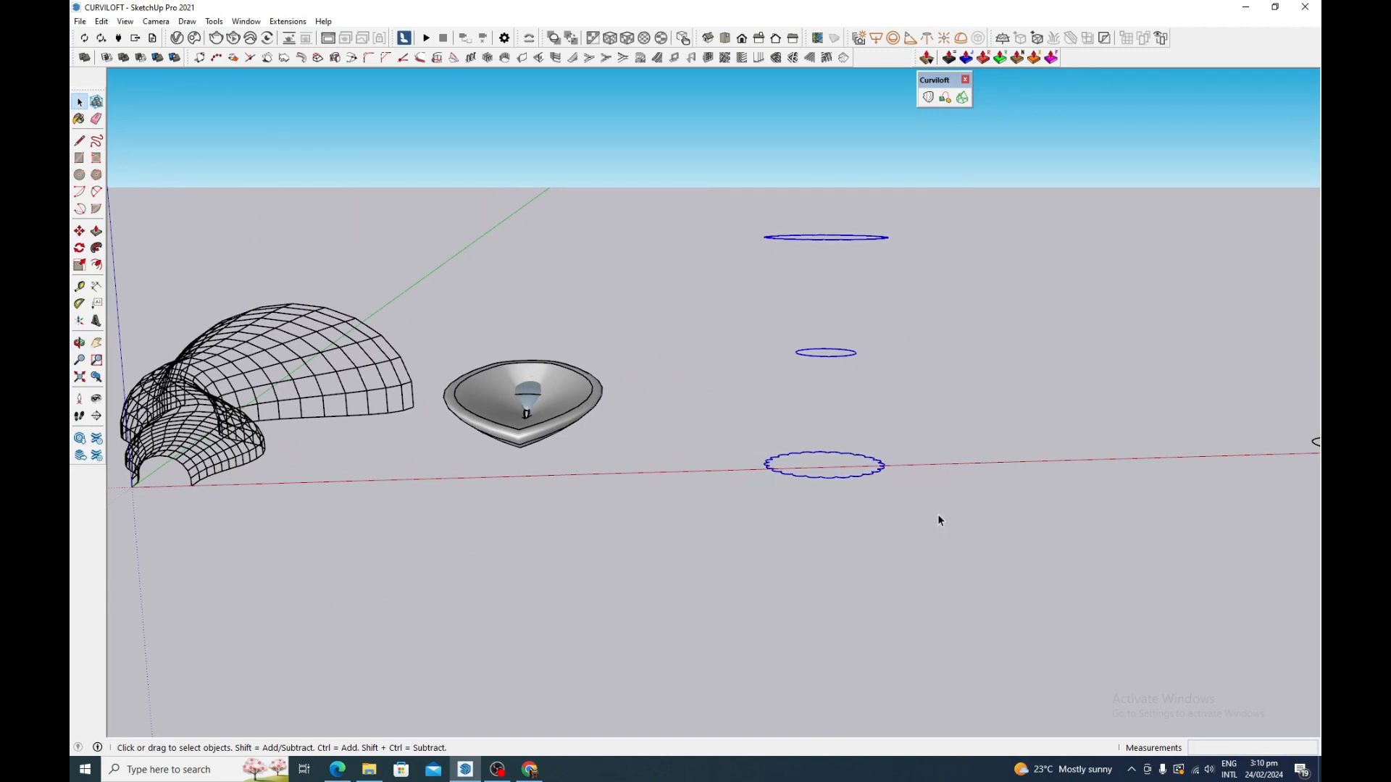
left_click(928, 98)
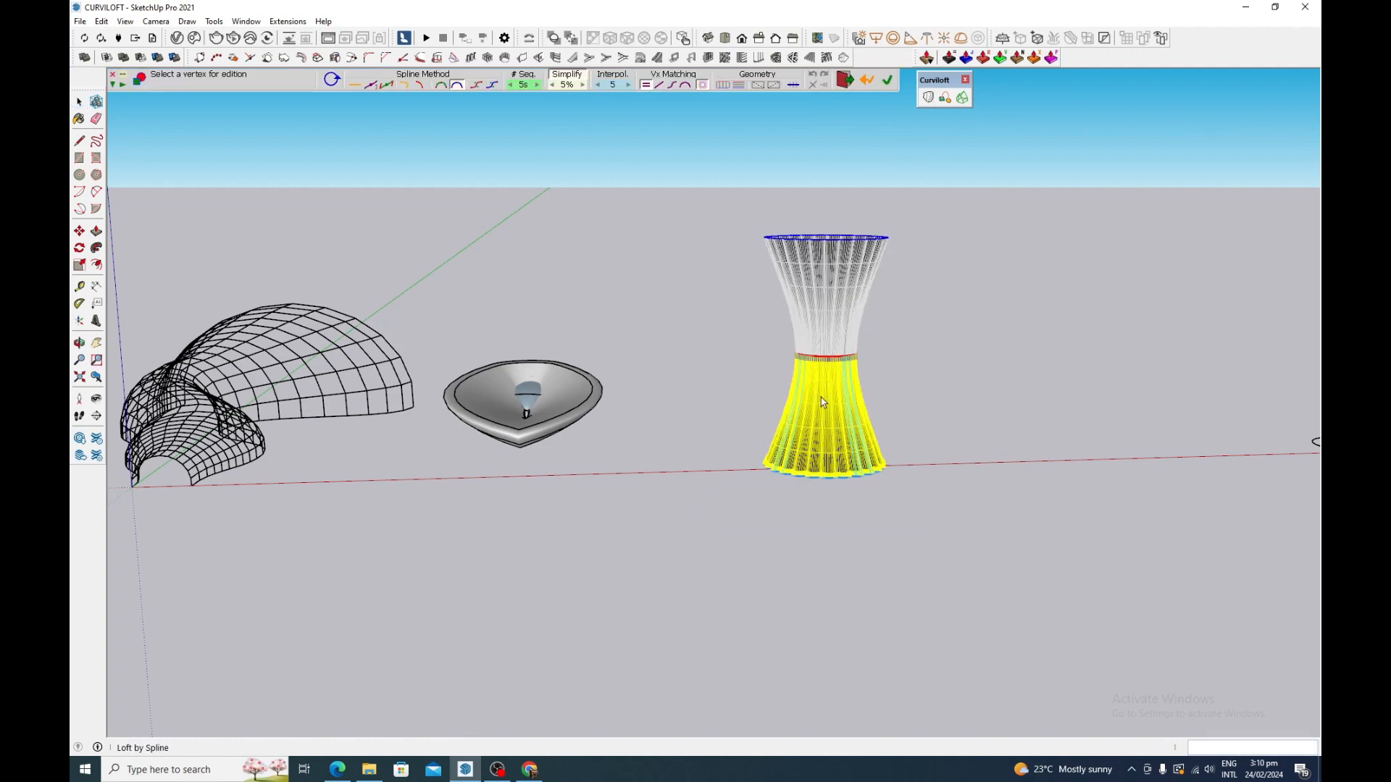
- Edit the upper junction of the vase-shaped loft and move its properties window clear of the model
scroll(820, 384, "up", 4)
scroll(820, 356, "down", 2)
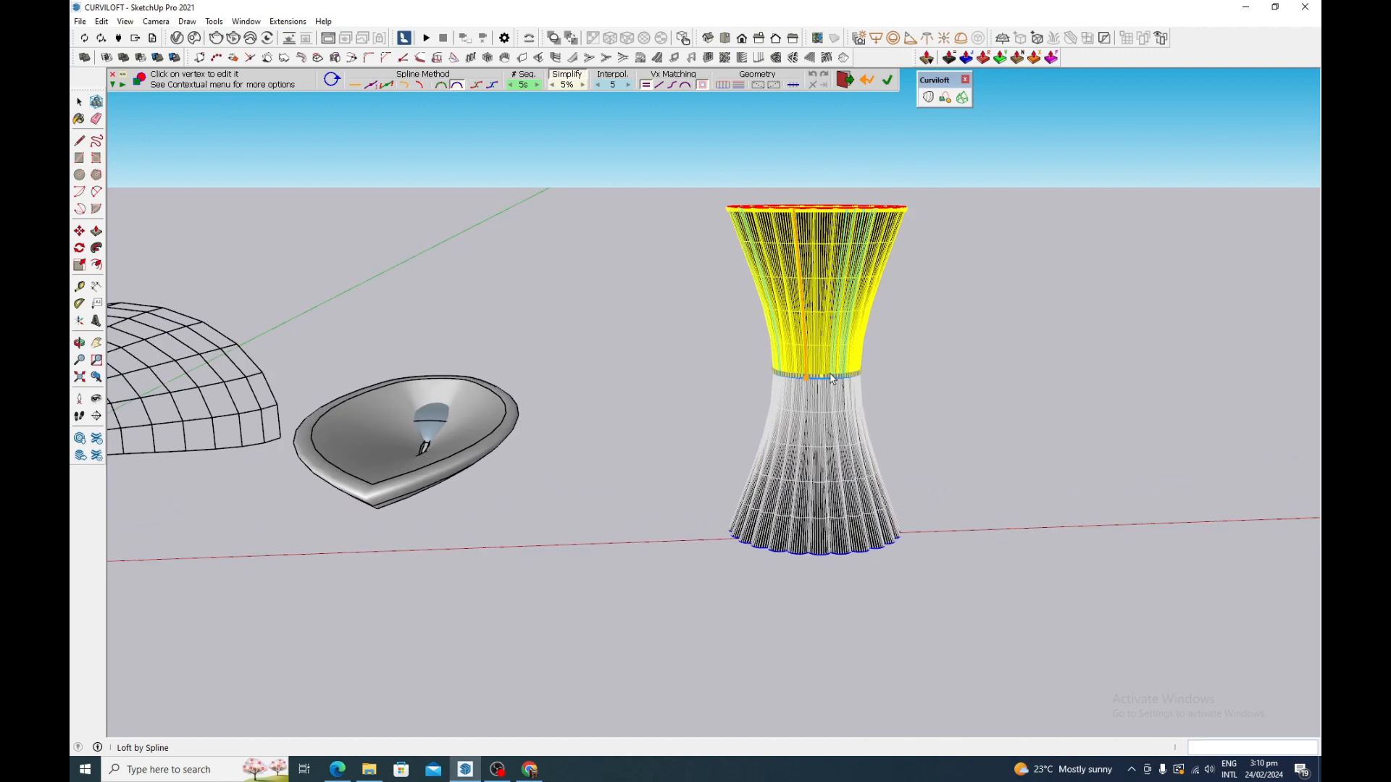
scroll(825, 312, "up", 3)
scroll(839, 254, "down", 2)
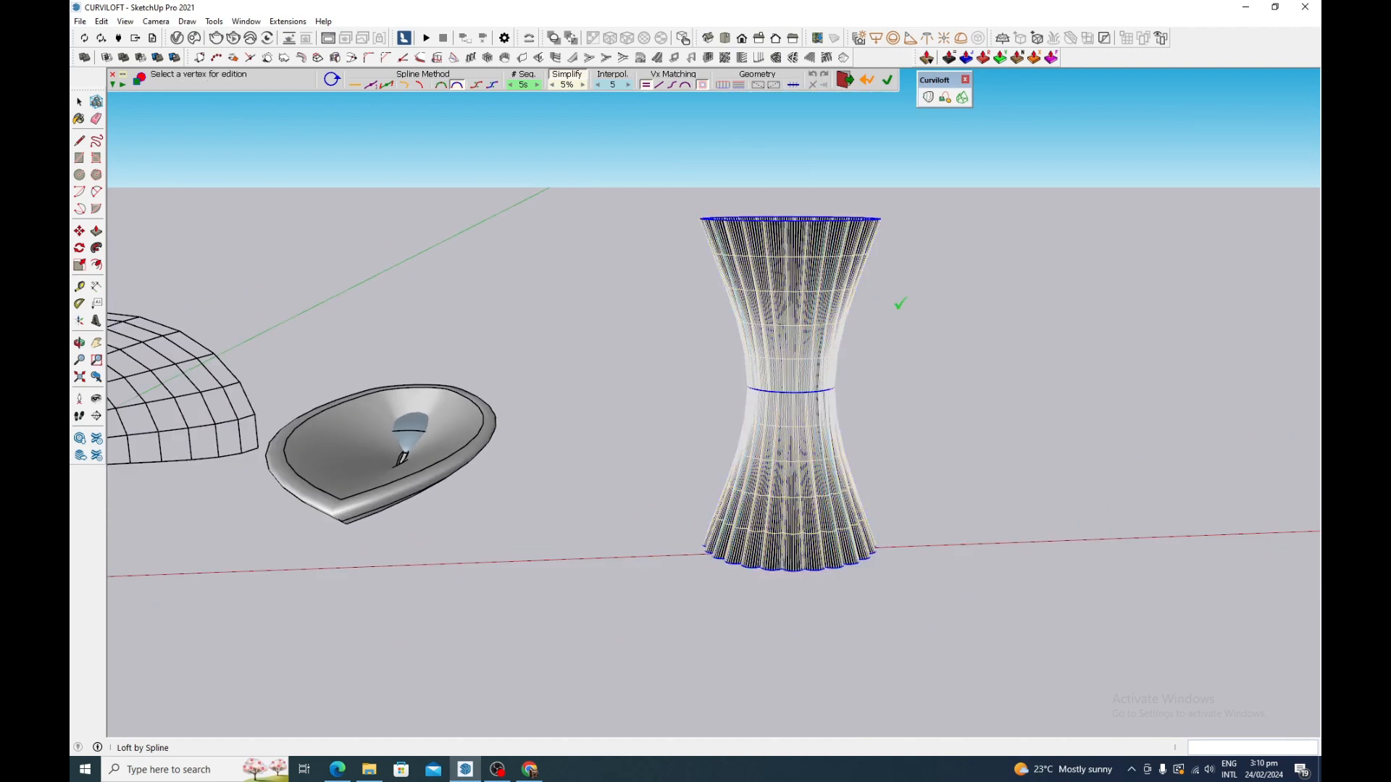
left_click(801, 288)
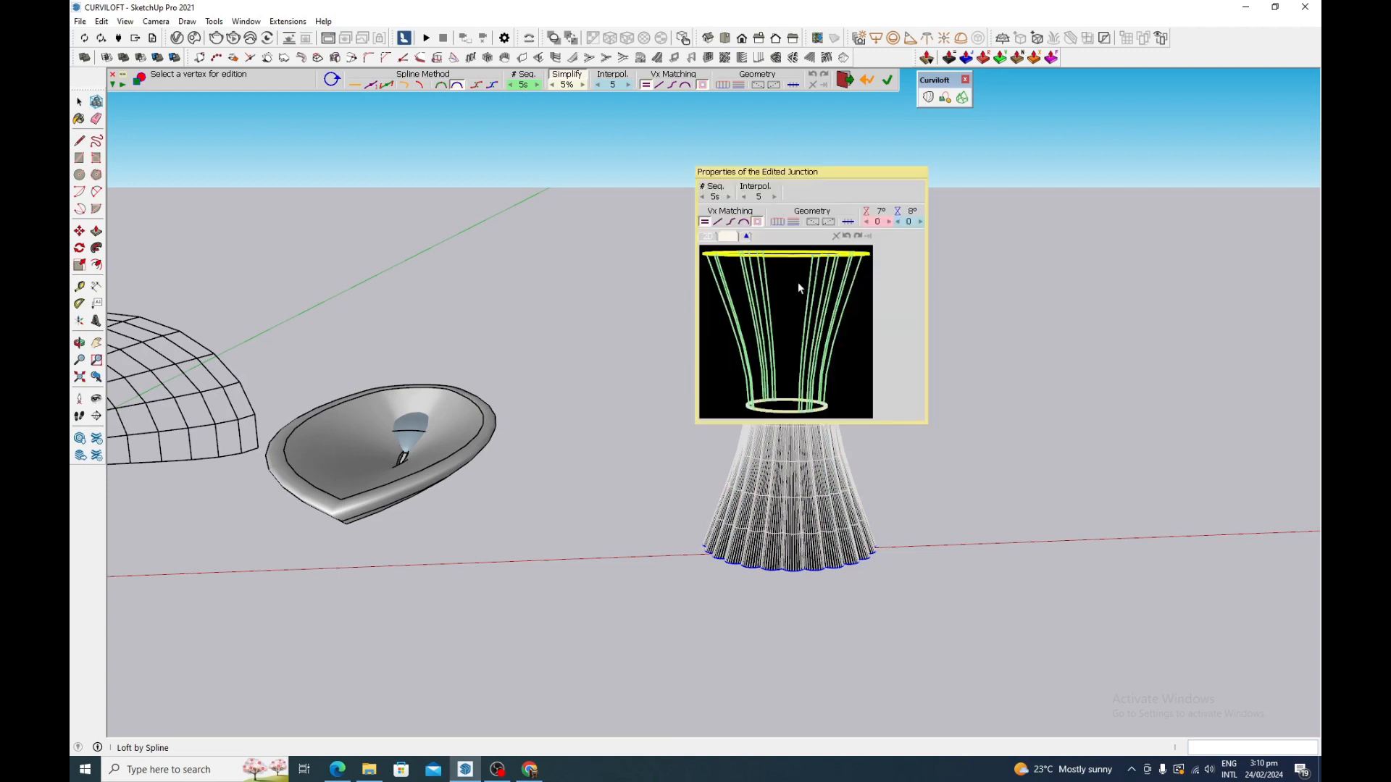
left_click_drag(800, 185, 1025, 184)
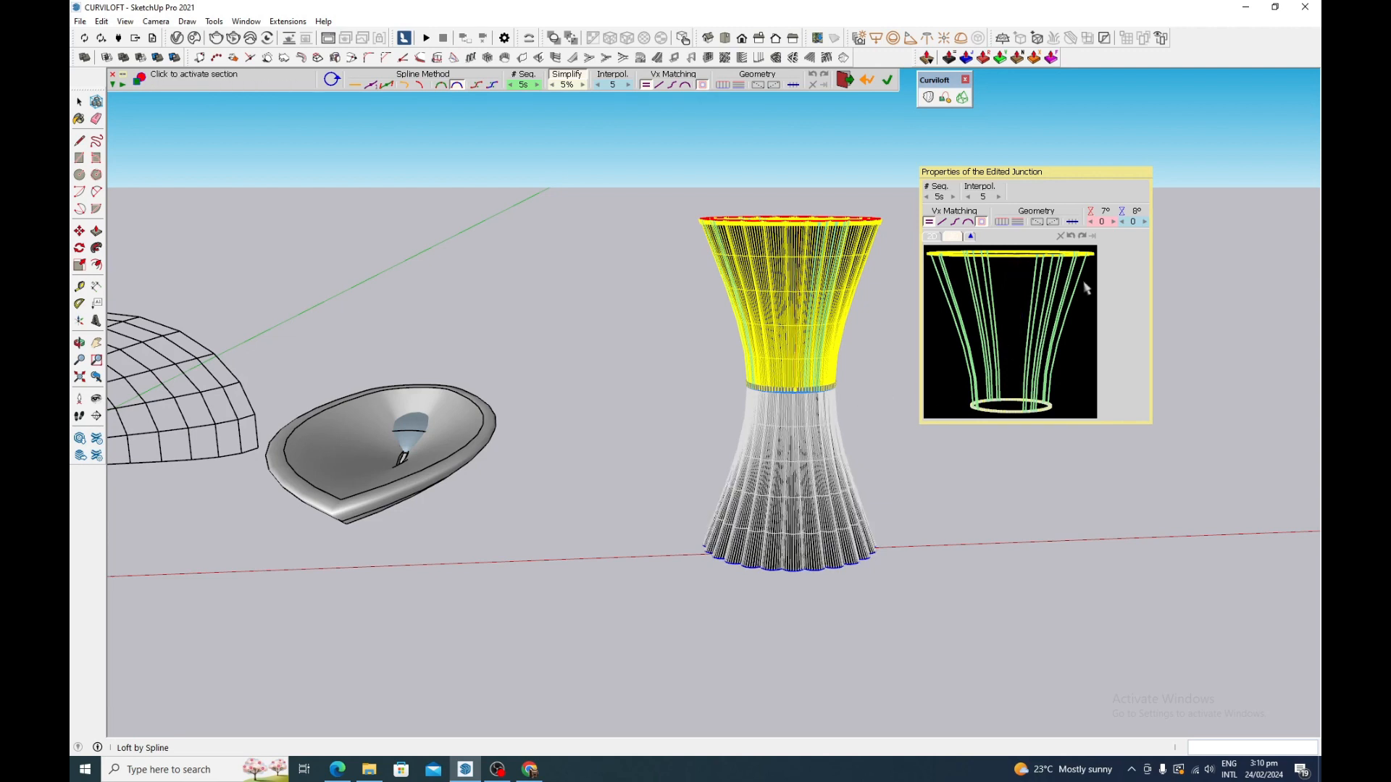
- Set the upper junction's red twist angle multiplier to 20
left_click(1102, 223)
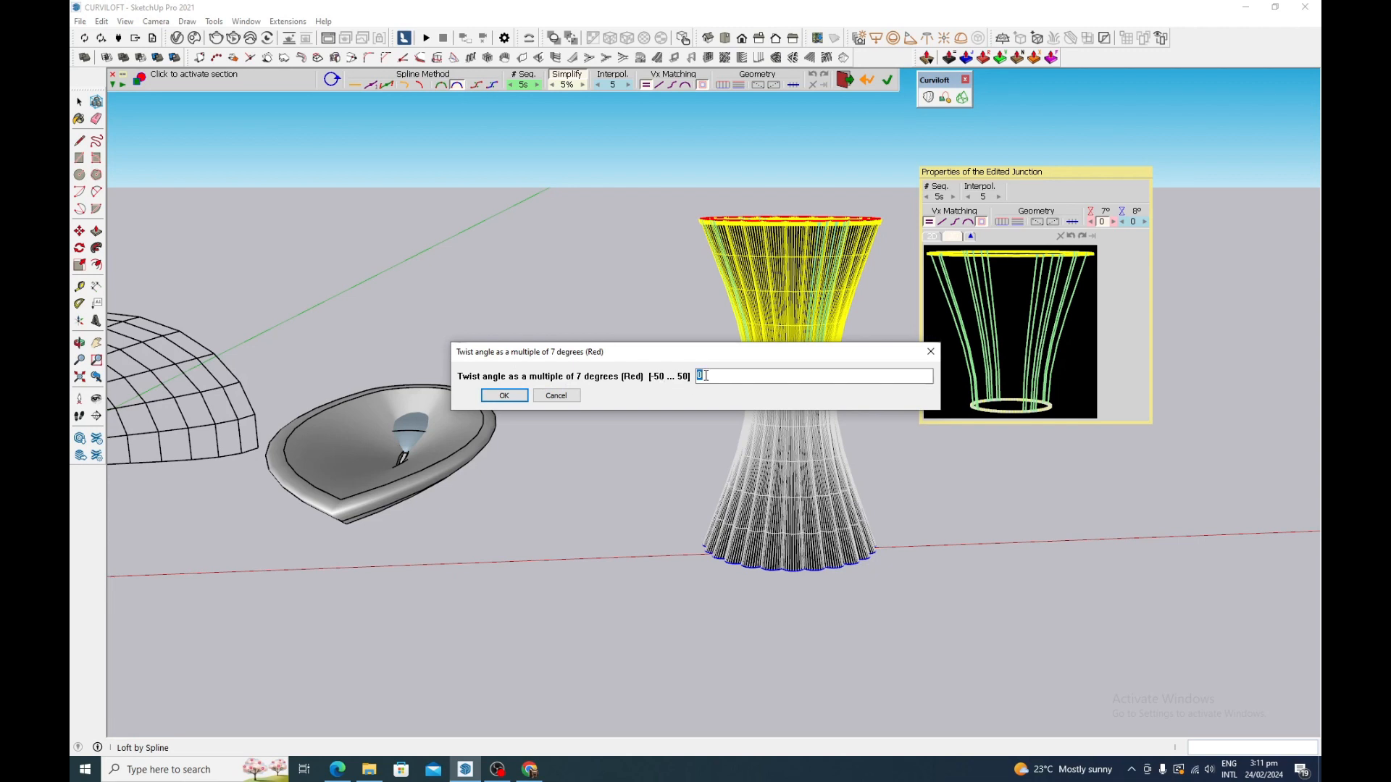
left_click_drag(705, 360, 517, 378)
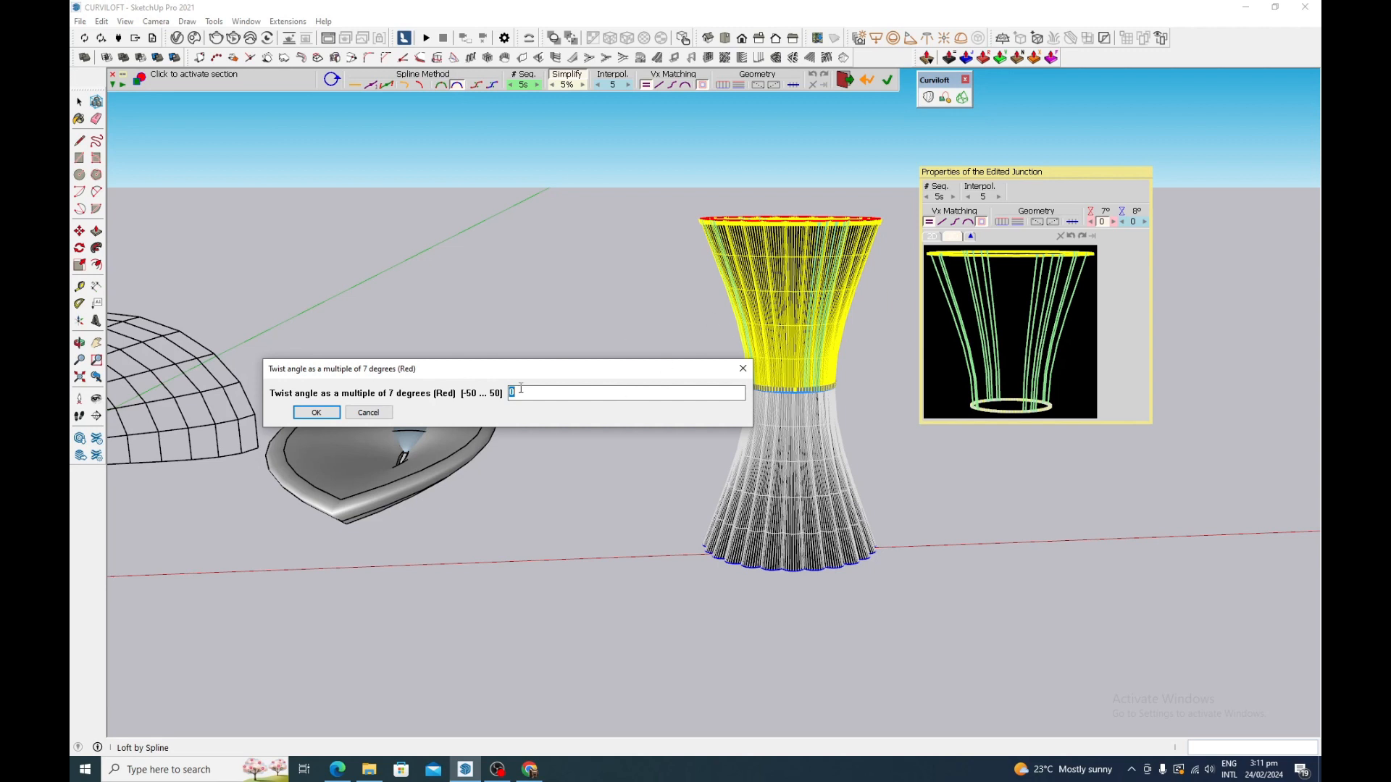
type("20")
key("Return")
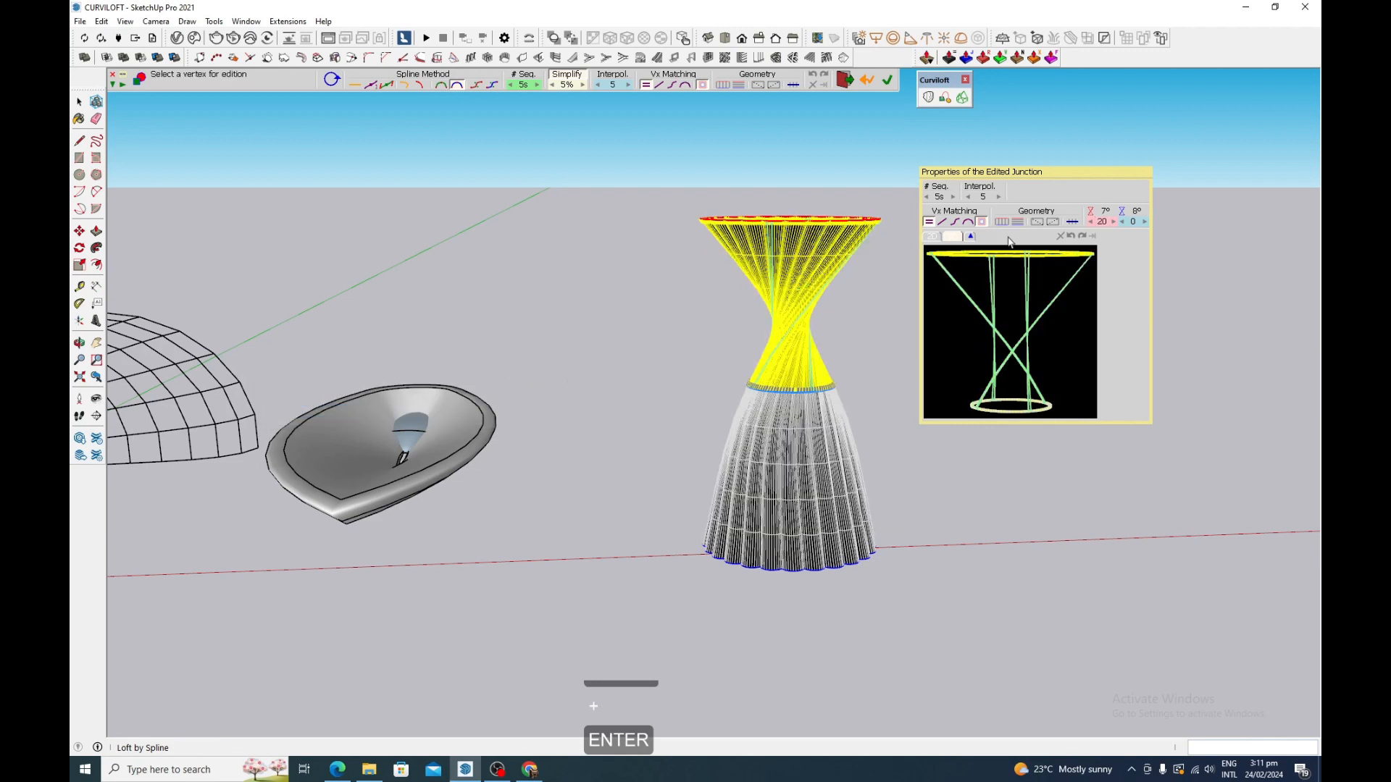
- Lower the upper junction's red twist angle multiplier to 14
left_click(1091, 222)
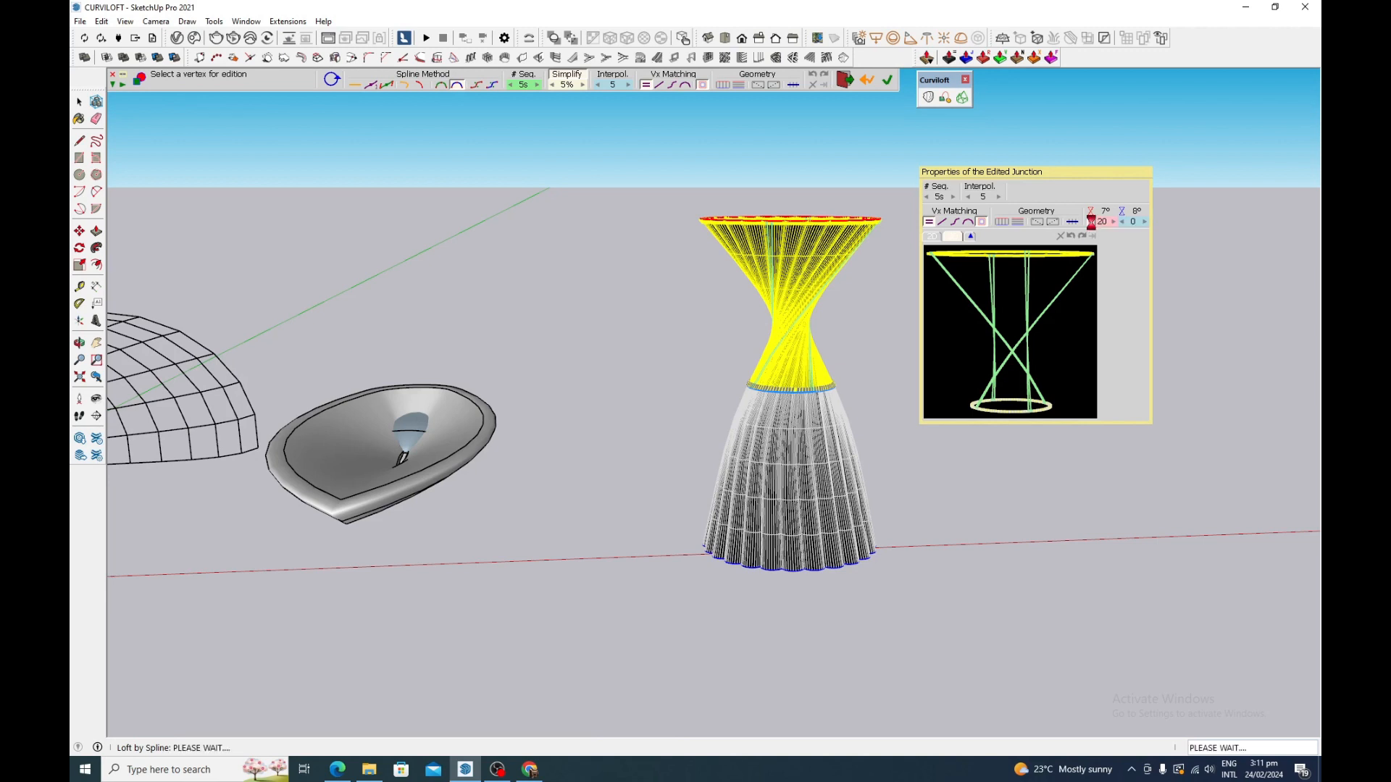
left_click(1092, 222)
left_click(1092, 223)
left_click(1092, 223)
left_click(1091, 223)
left_click(1092, 223)
left_click(1091, 223)
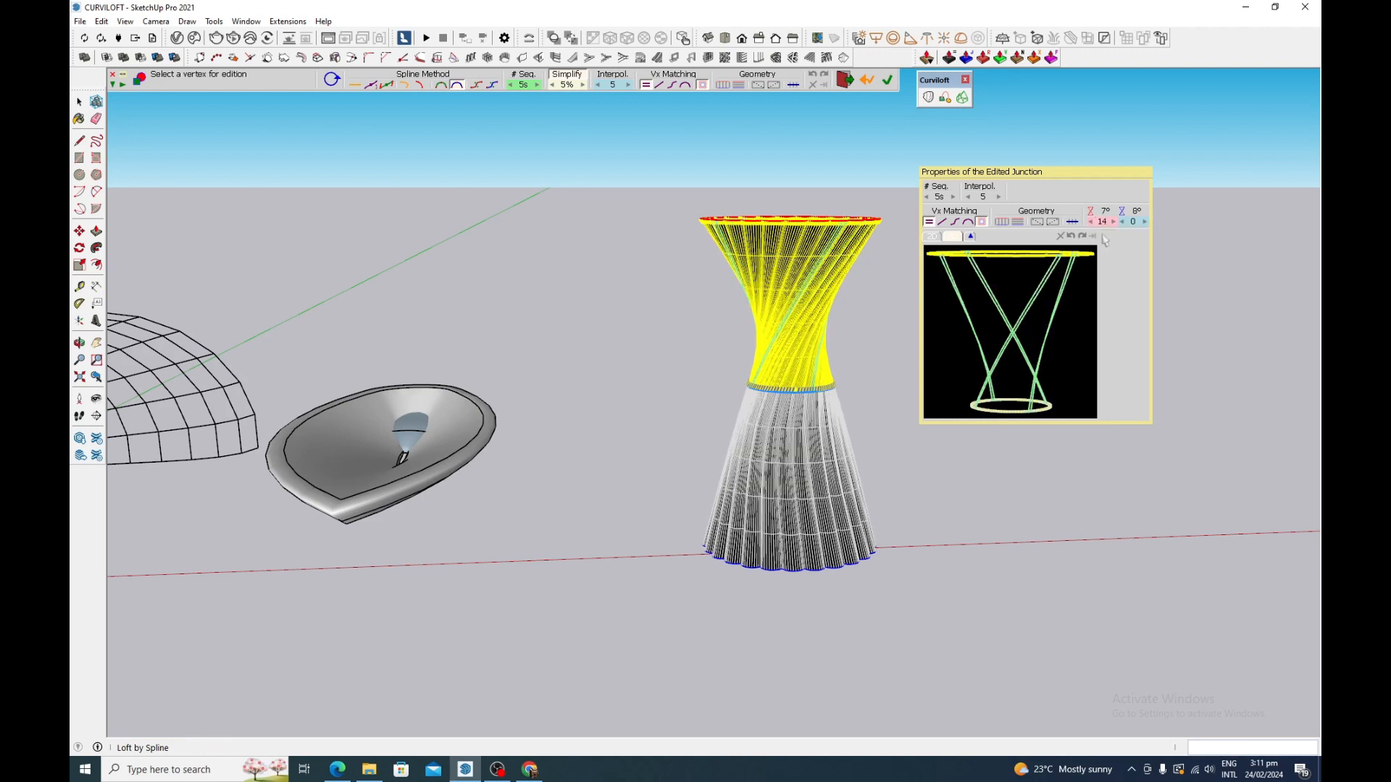
- Raise the upper junction's blue twist angle multiplier to 5
left_click(1145, 222)
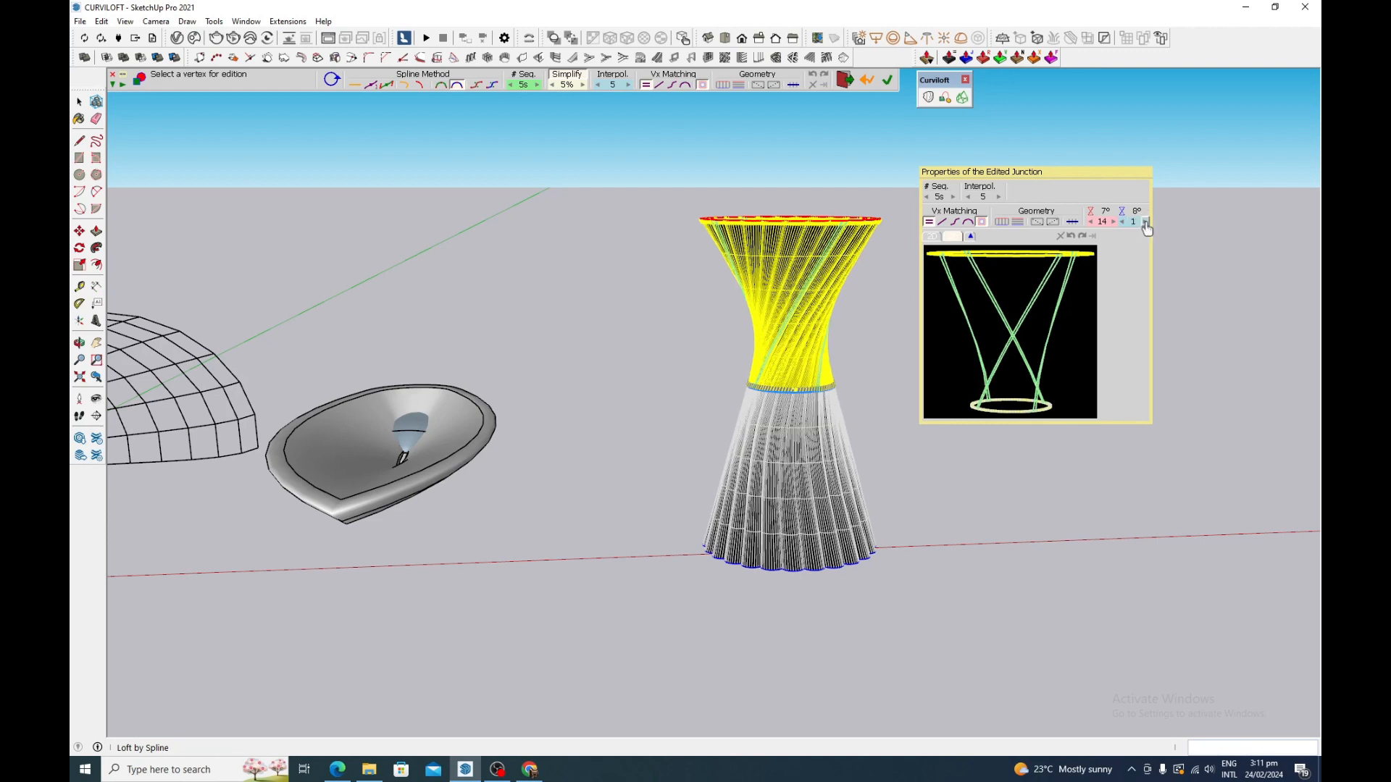
left_click(1145, 222)
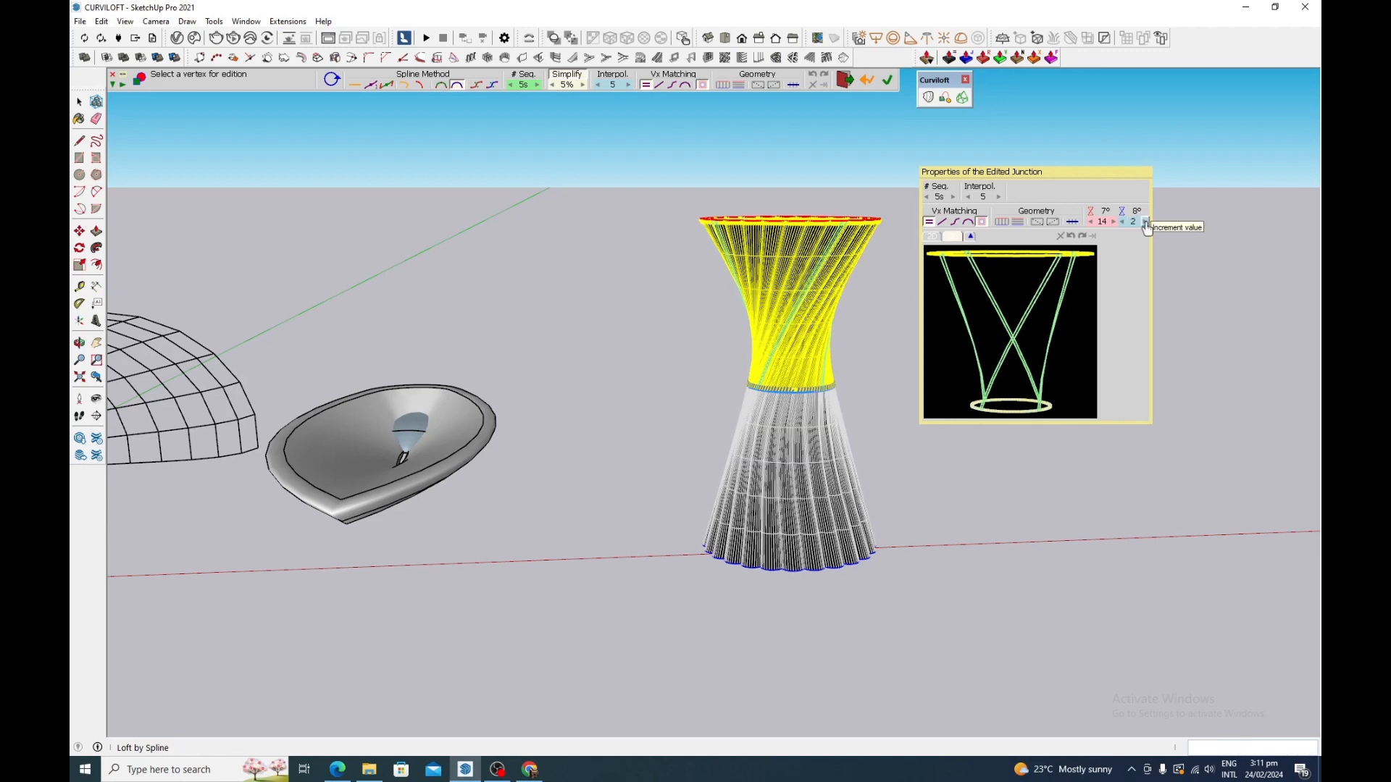
left_click(1146, 223)
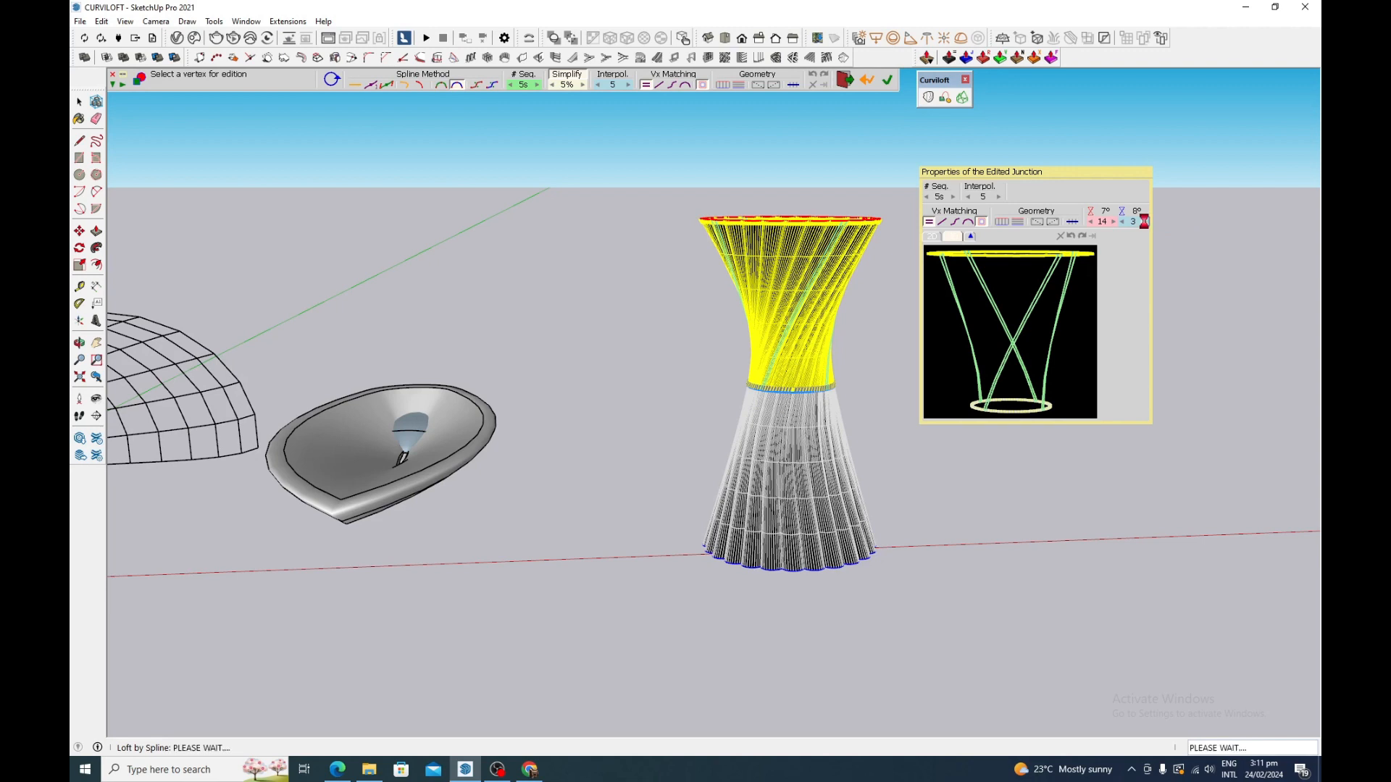
left_click(1145, 223)
left_click(1145, 222)
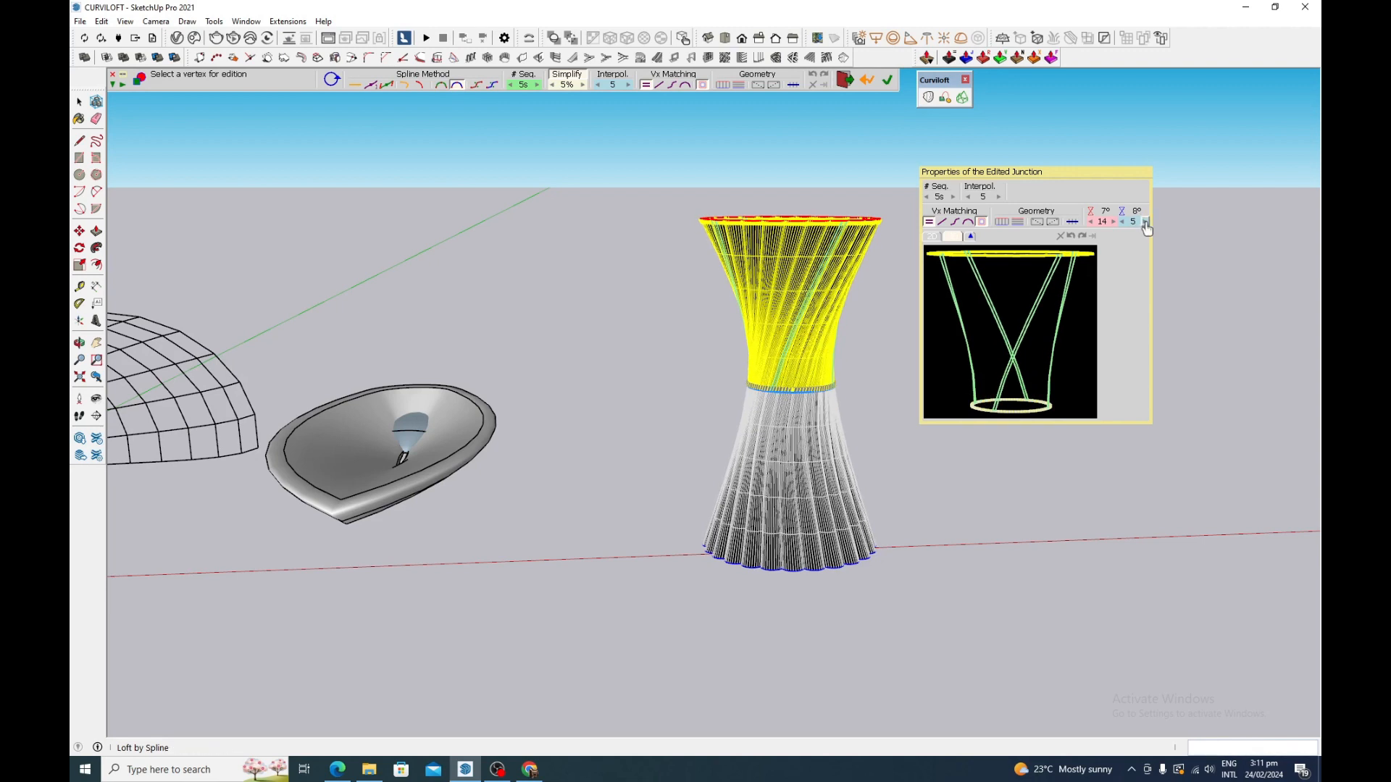
- Generate the twisted vase loft, inspect it from above and leave the loft tool
left_click(670, 346)
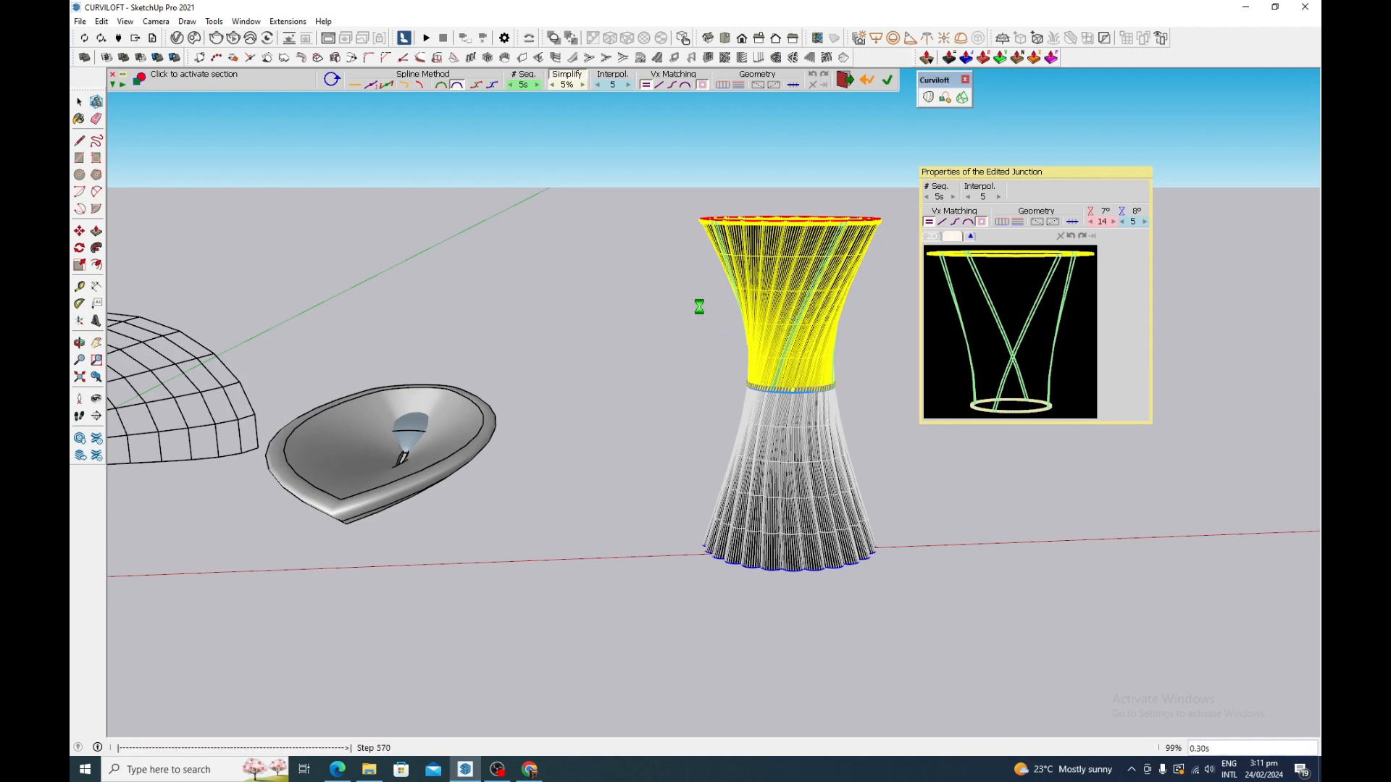
middle_click_drag(804, 363, 809, 418)
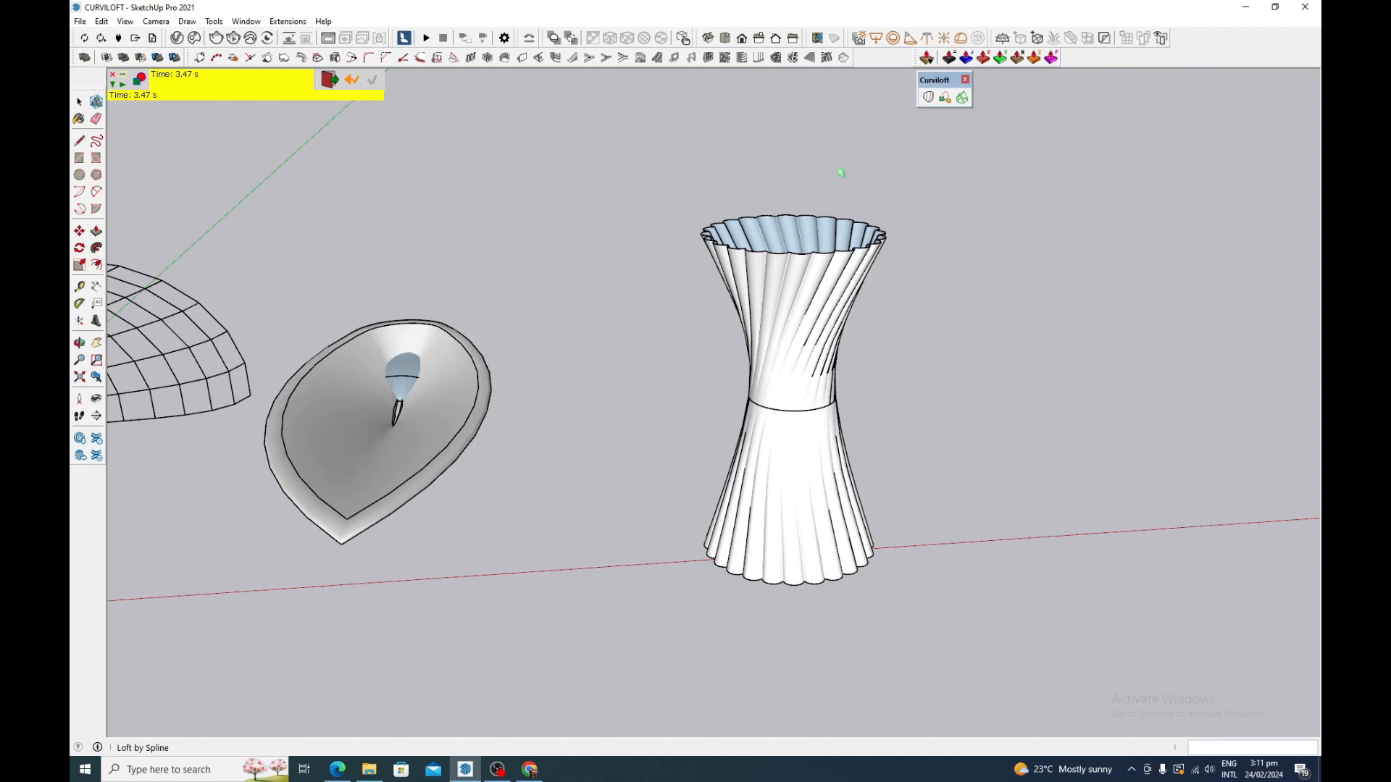
scroll(531, 313, "down", 4)
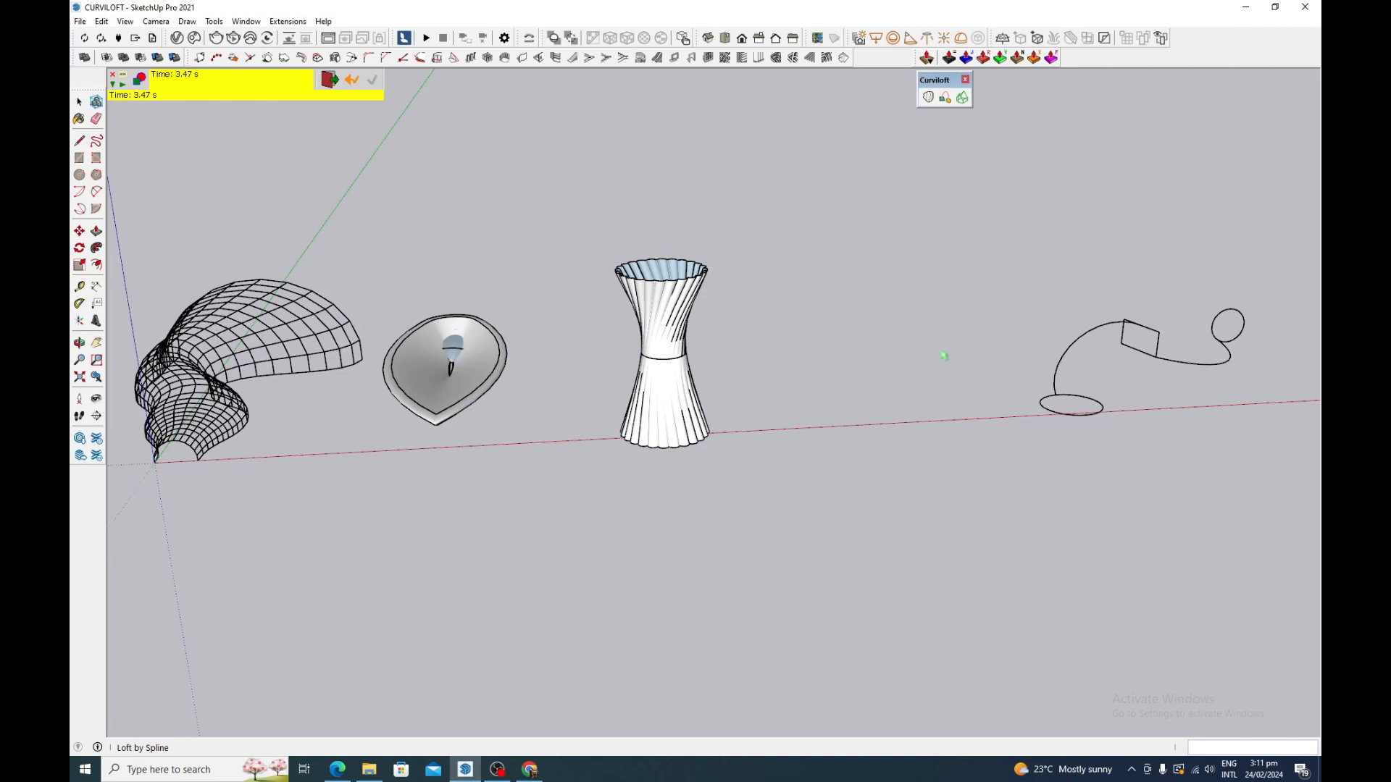
scroll(843, 357, "down", 3)
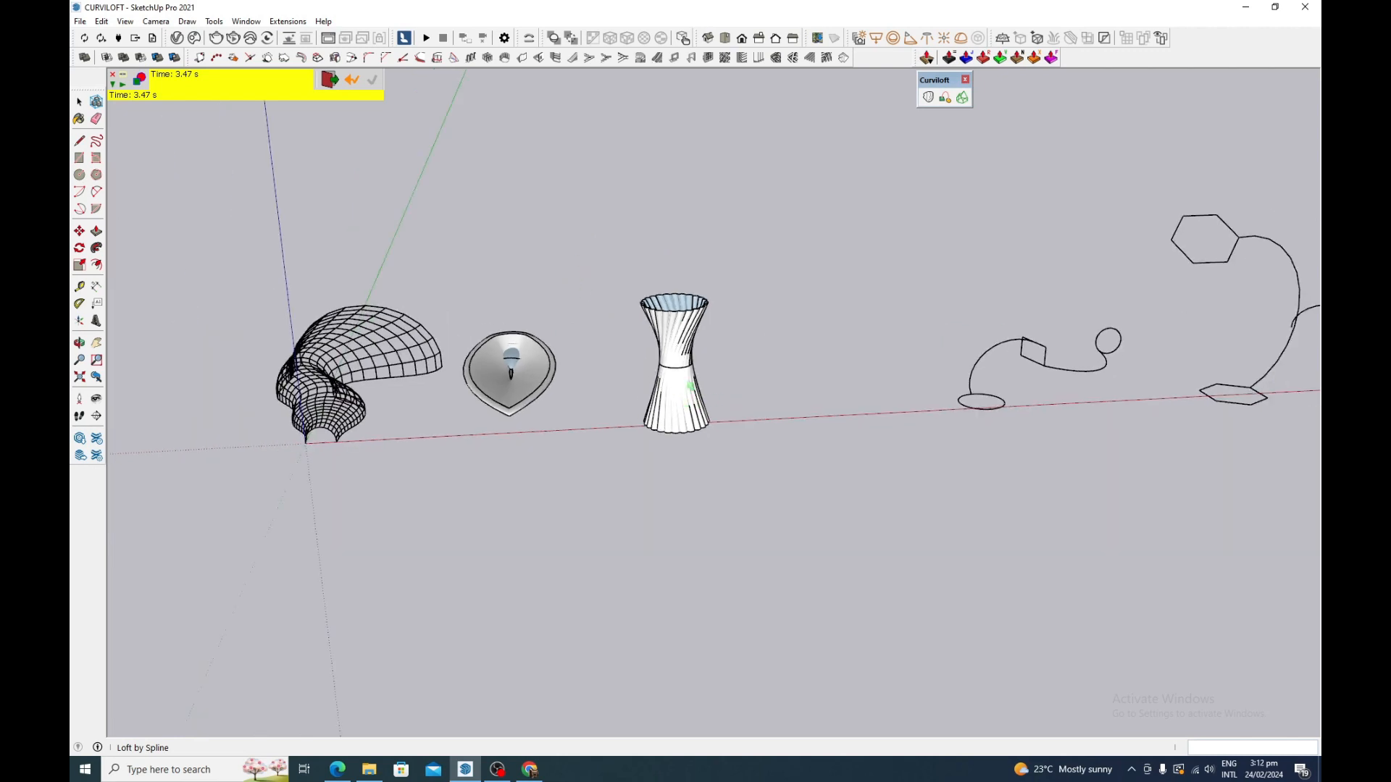
key("space")
- Delete the generated vase group so only its three stacked contours remain
scroll(1165, 341, "up", 4)
scroll(1164, 338, "up", 2)
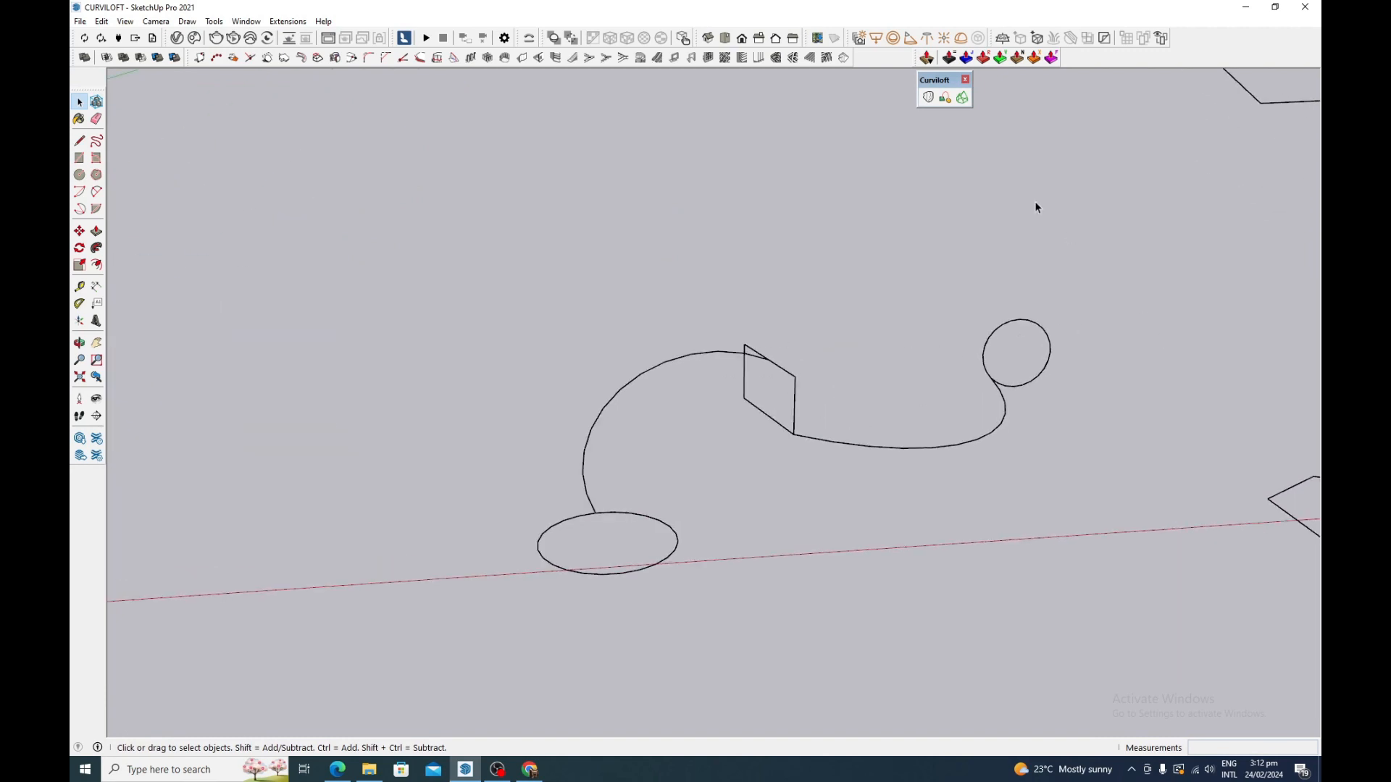
scroll(943, 314, "down", 5)
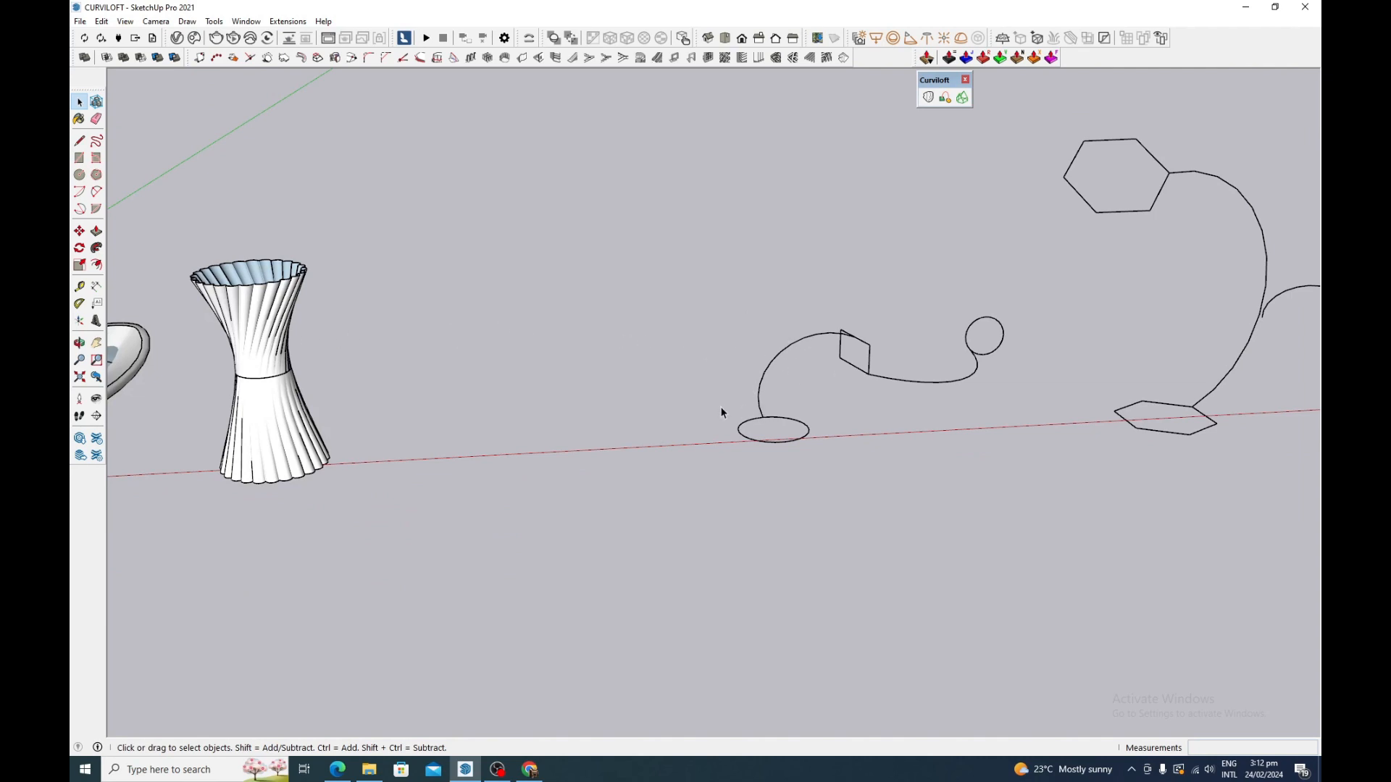
left_click(268, 347)
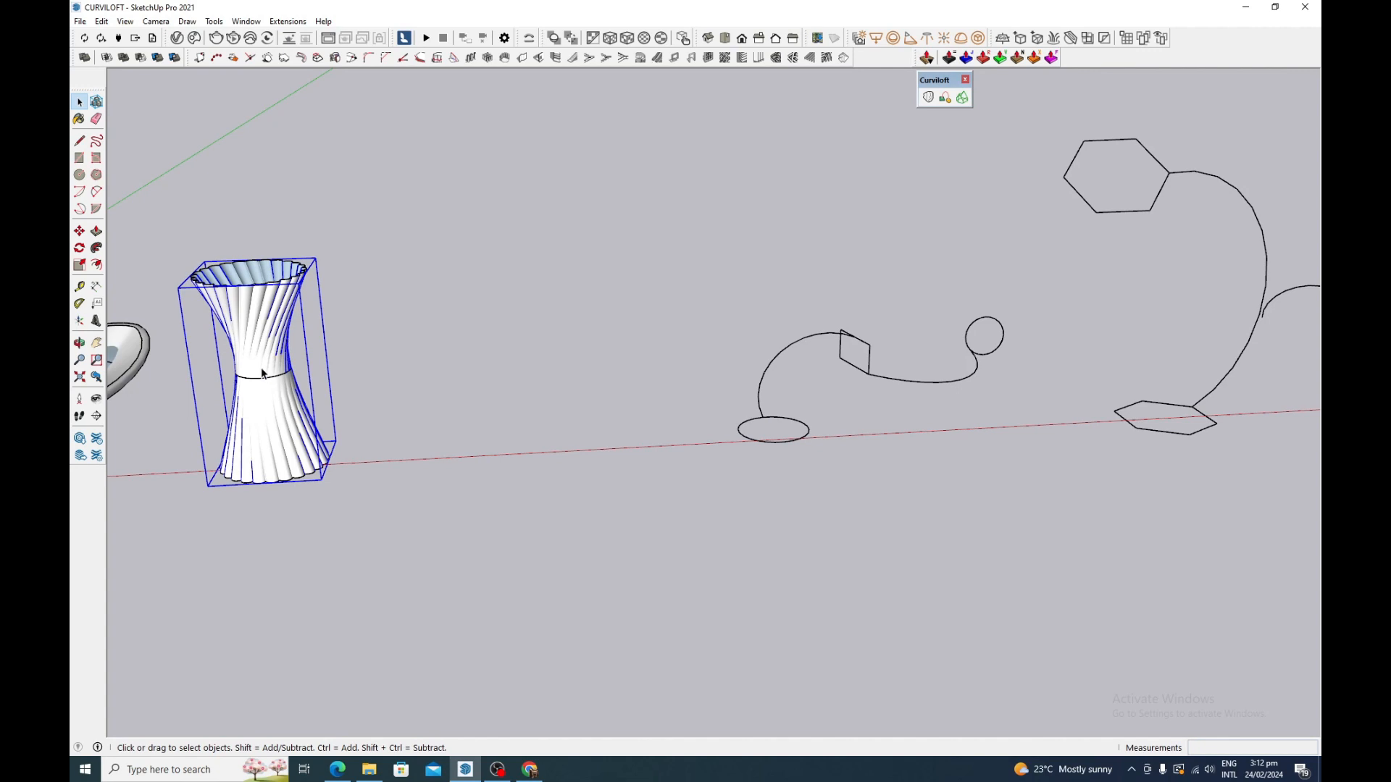
key("Delete")
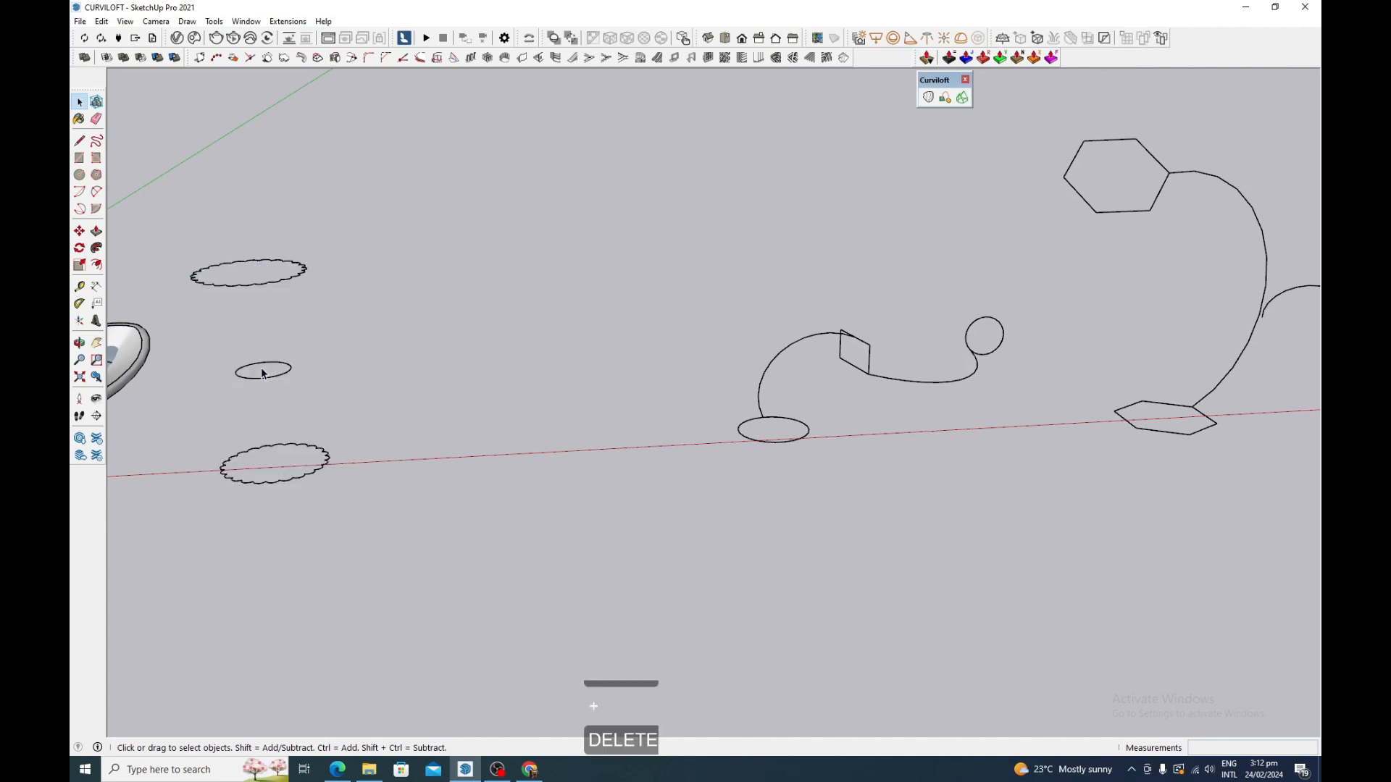
- Copy the three stacked contours along the red axis to a spot just before the circle-and-square path profiles
left_click_drag(168, 232, 368, 542)
key("m")
key("shift")
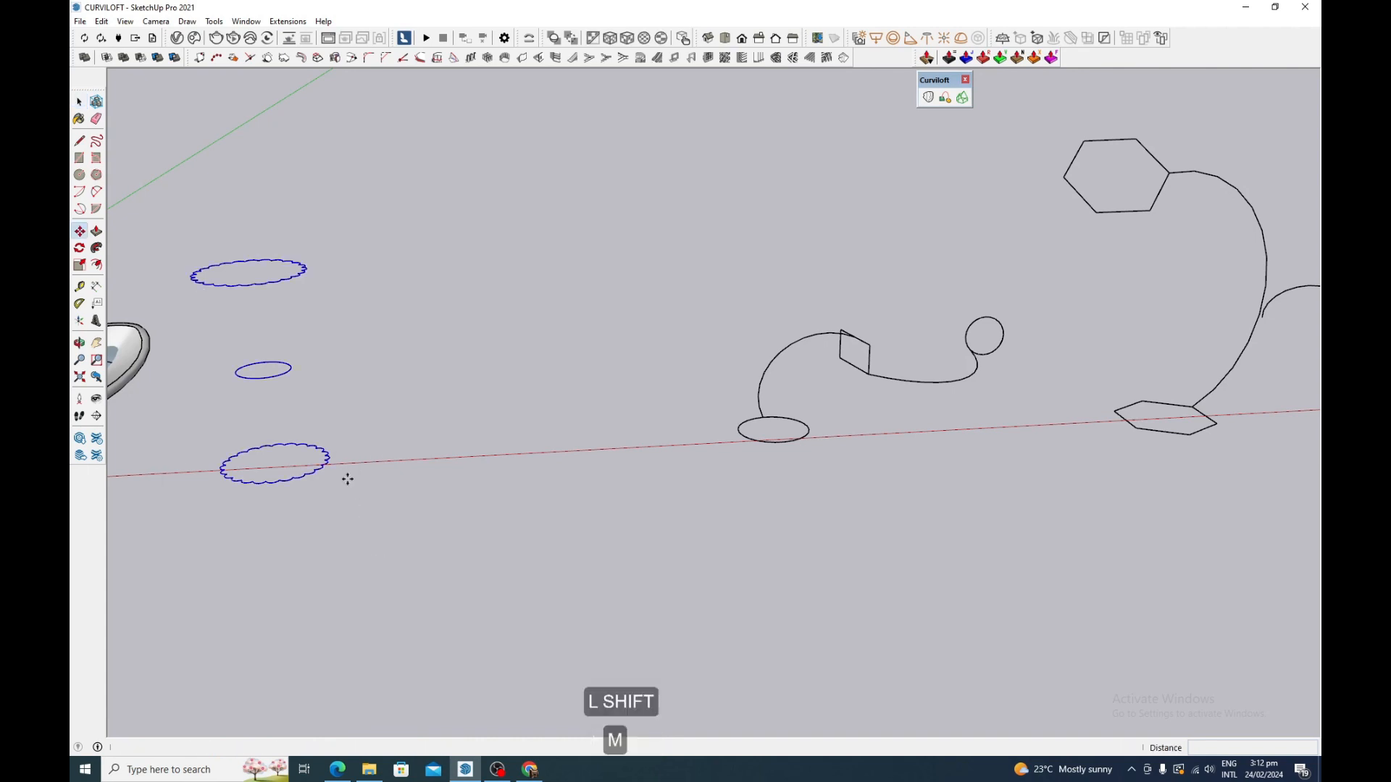
left_click(384, 449)
key("ctrl")
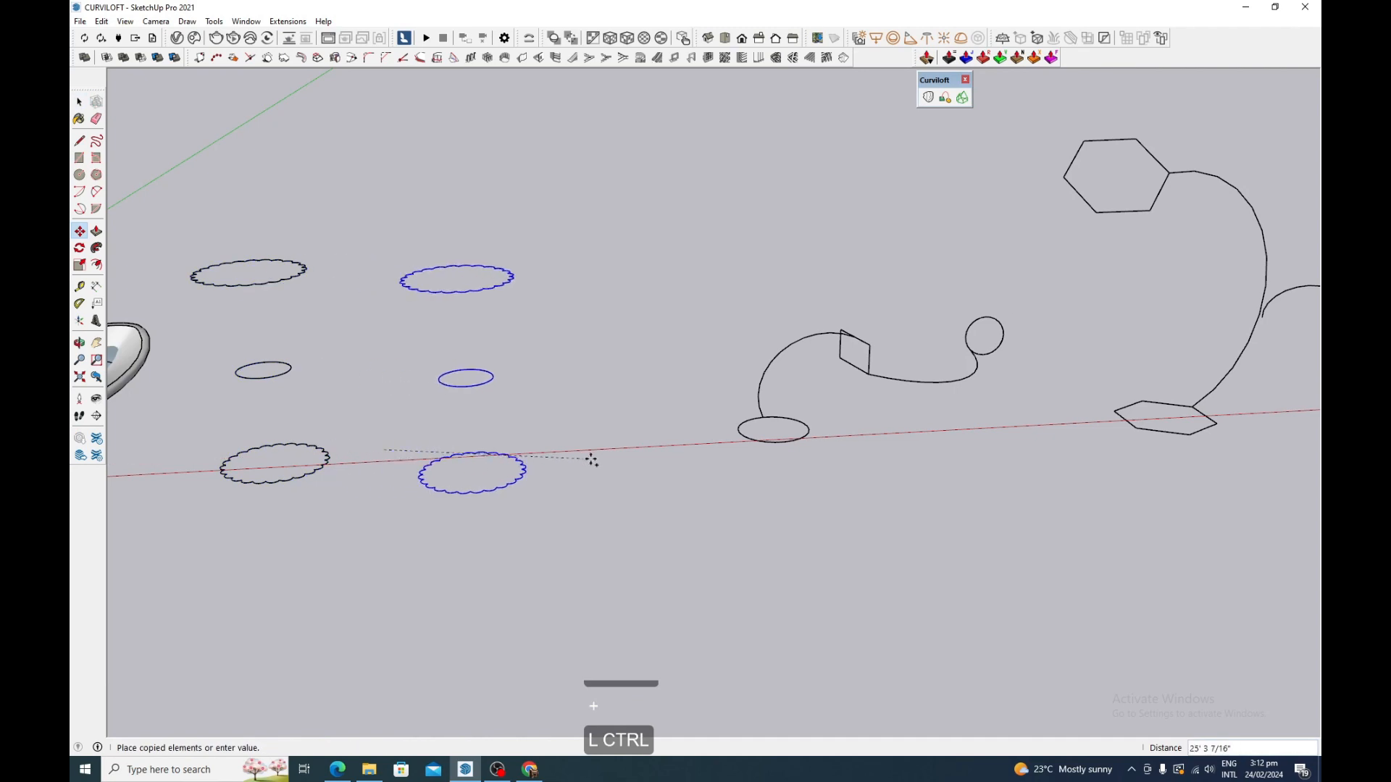
left_click(710, 431)
key("space")
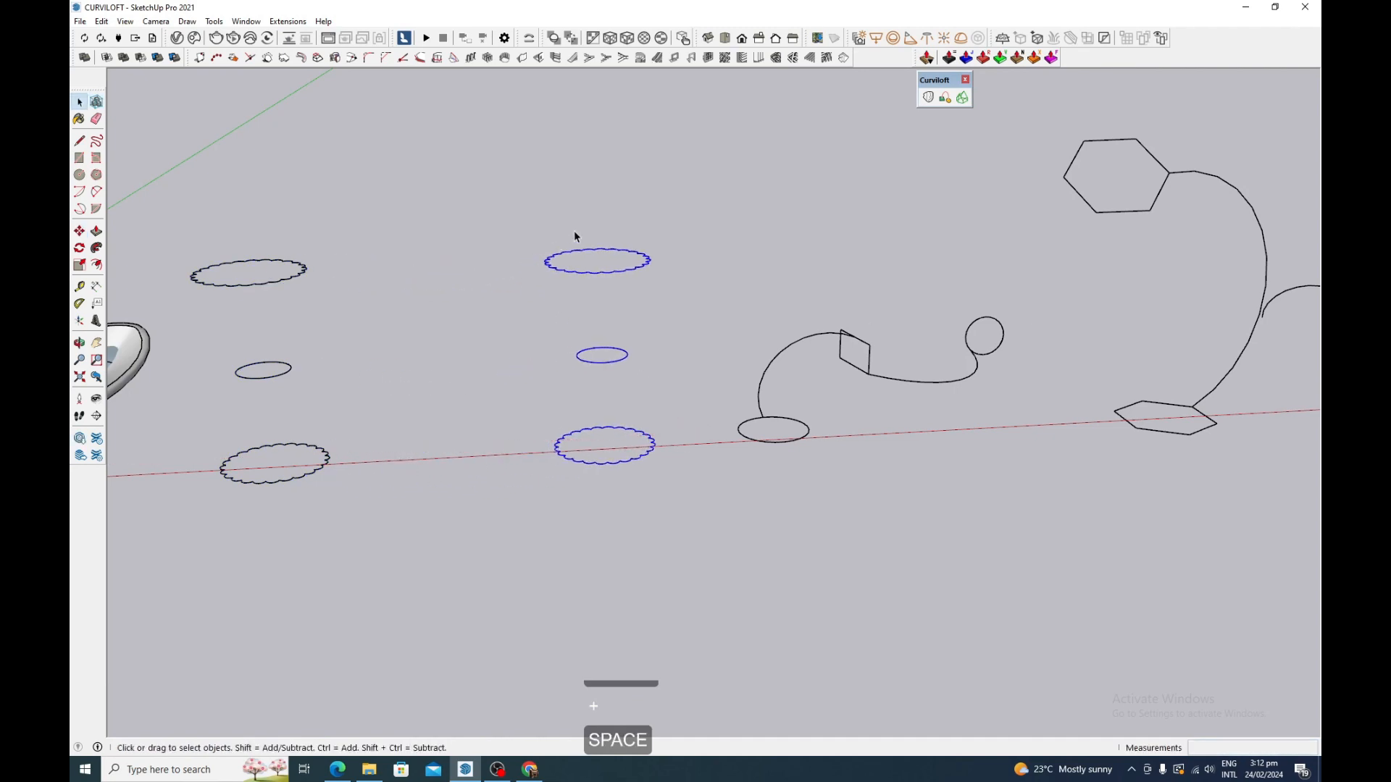
- Preview a Loft along Path on the copied contours, trying the first method and the sweep rail with rotation
left_click(944, 98)
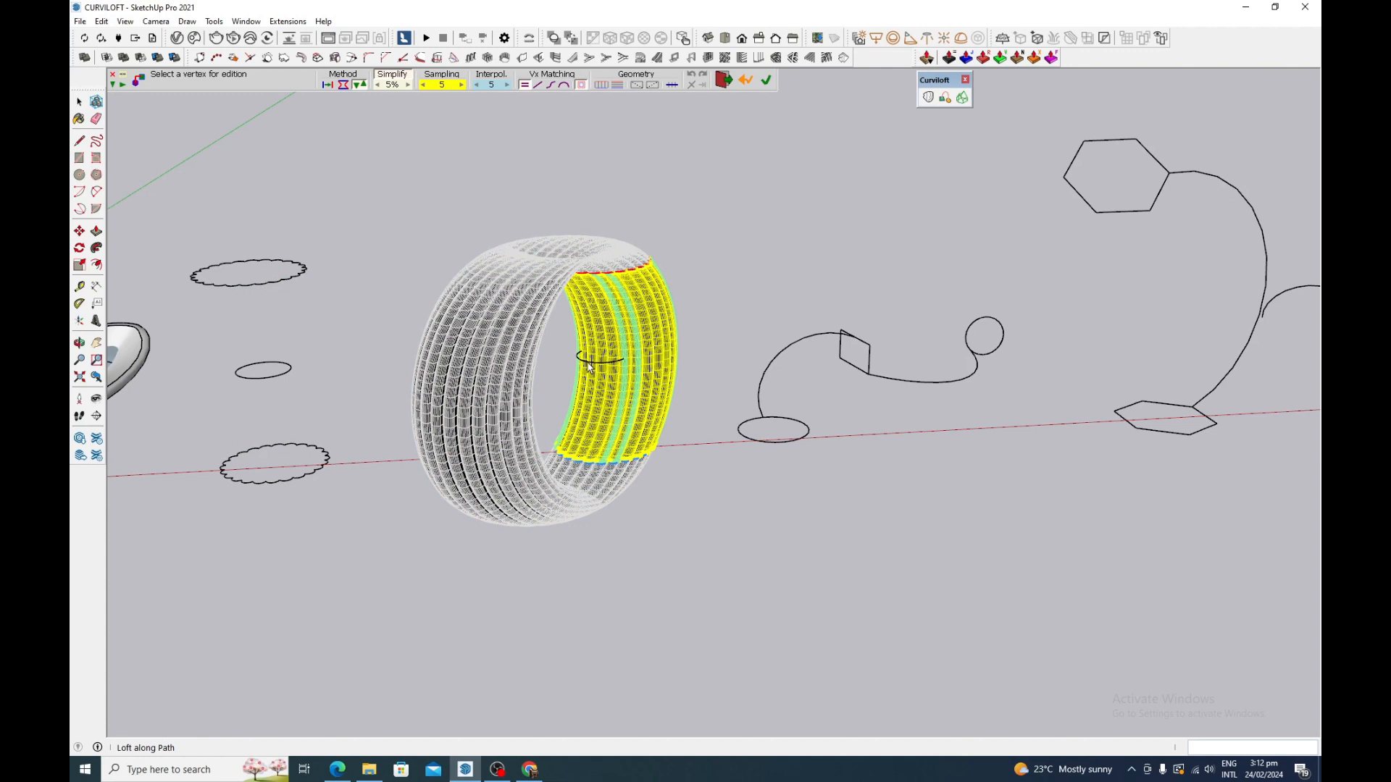
left_click(328, 85)
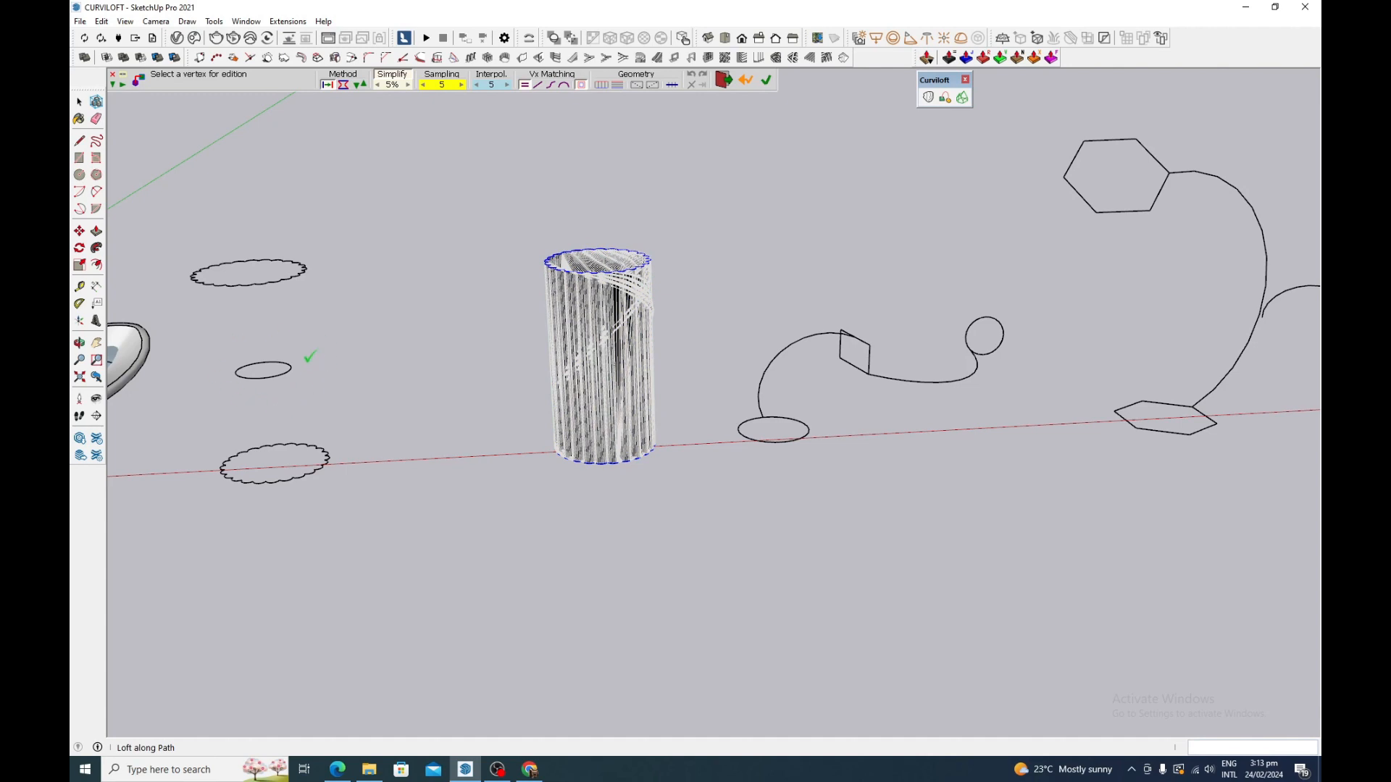
left_click(342, 85)
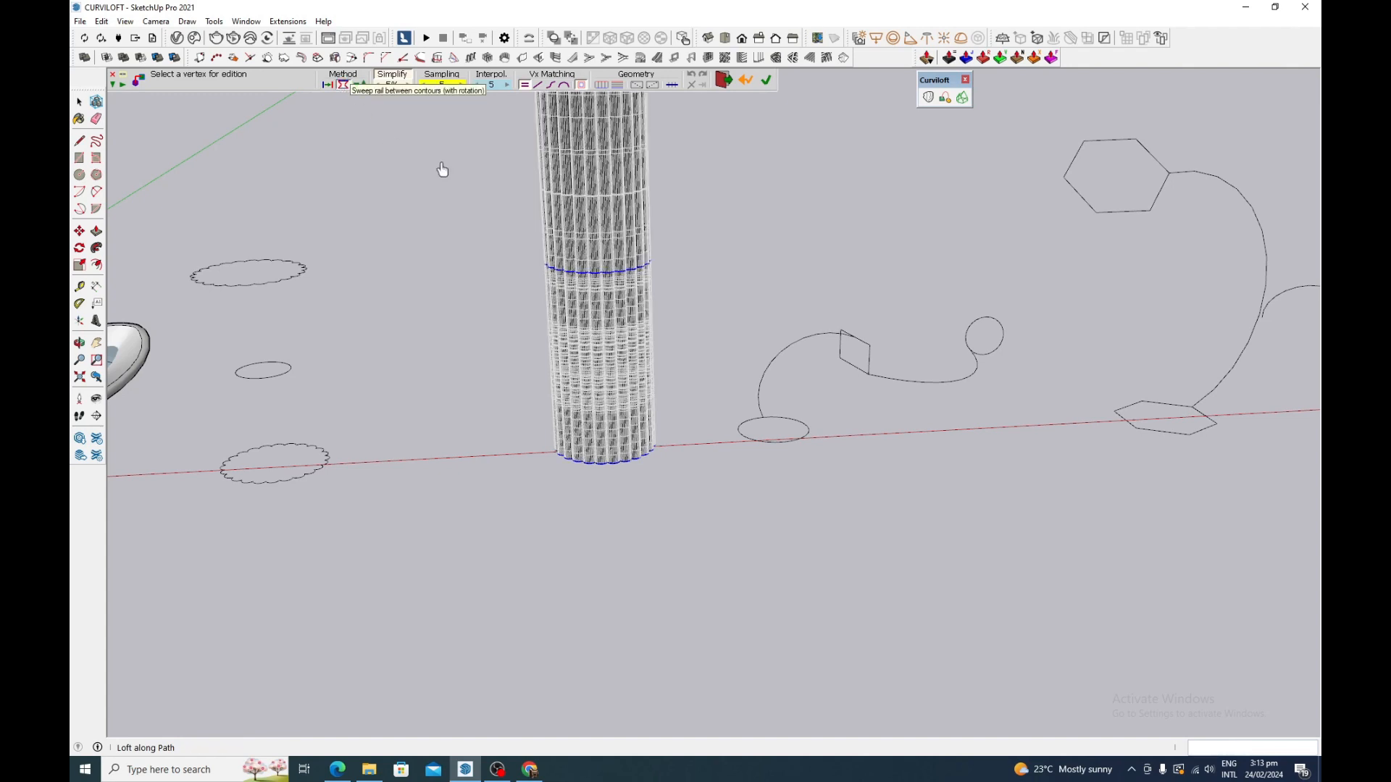
- Review the straight column loft preview among the neighbouring contours, discard it and leave the loft tool
scroll(585, 410, "down", 2)
scroll(586, 415, "down", 2)
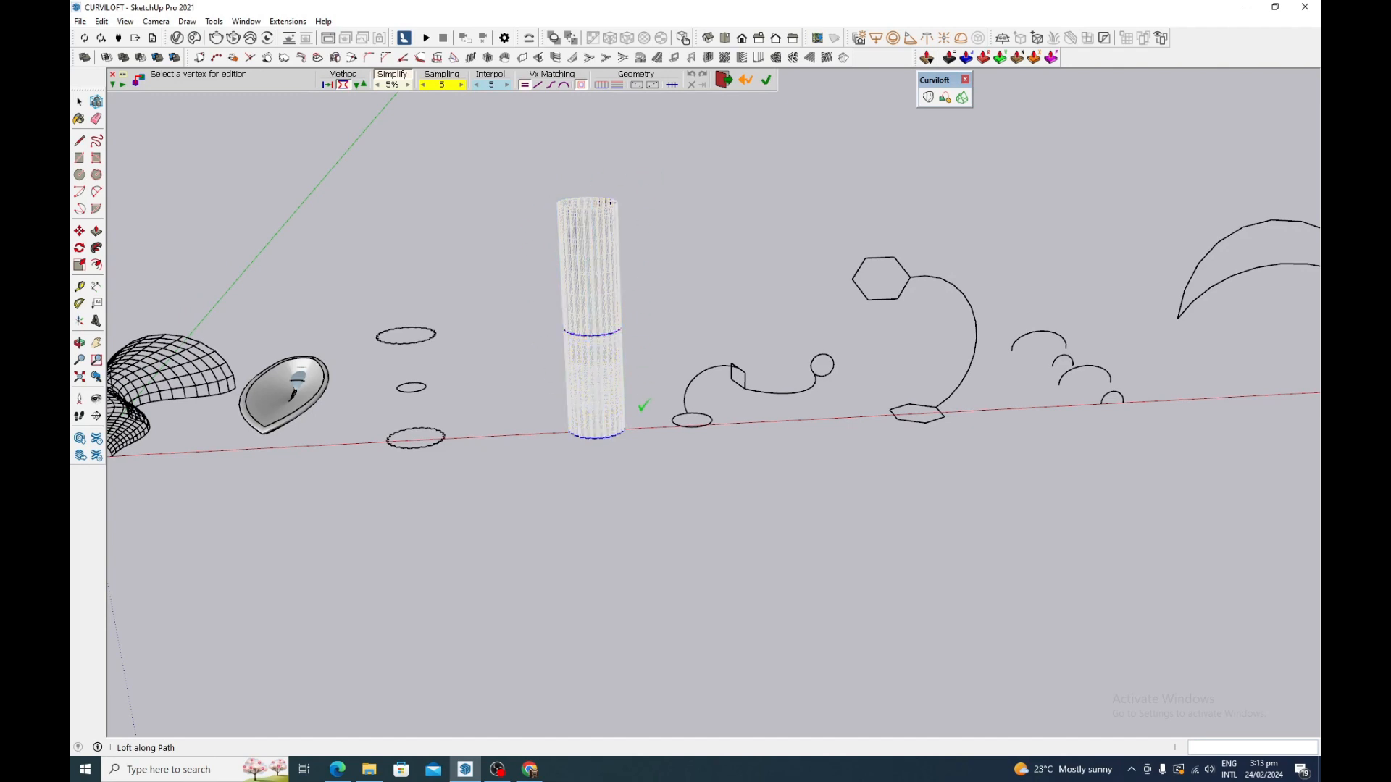
scroll(570, 233, "up", 1)
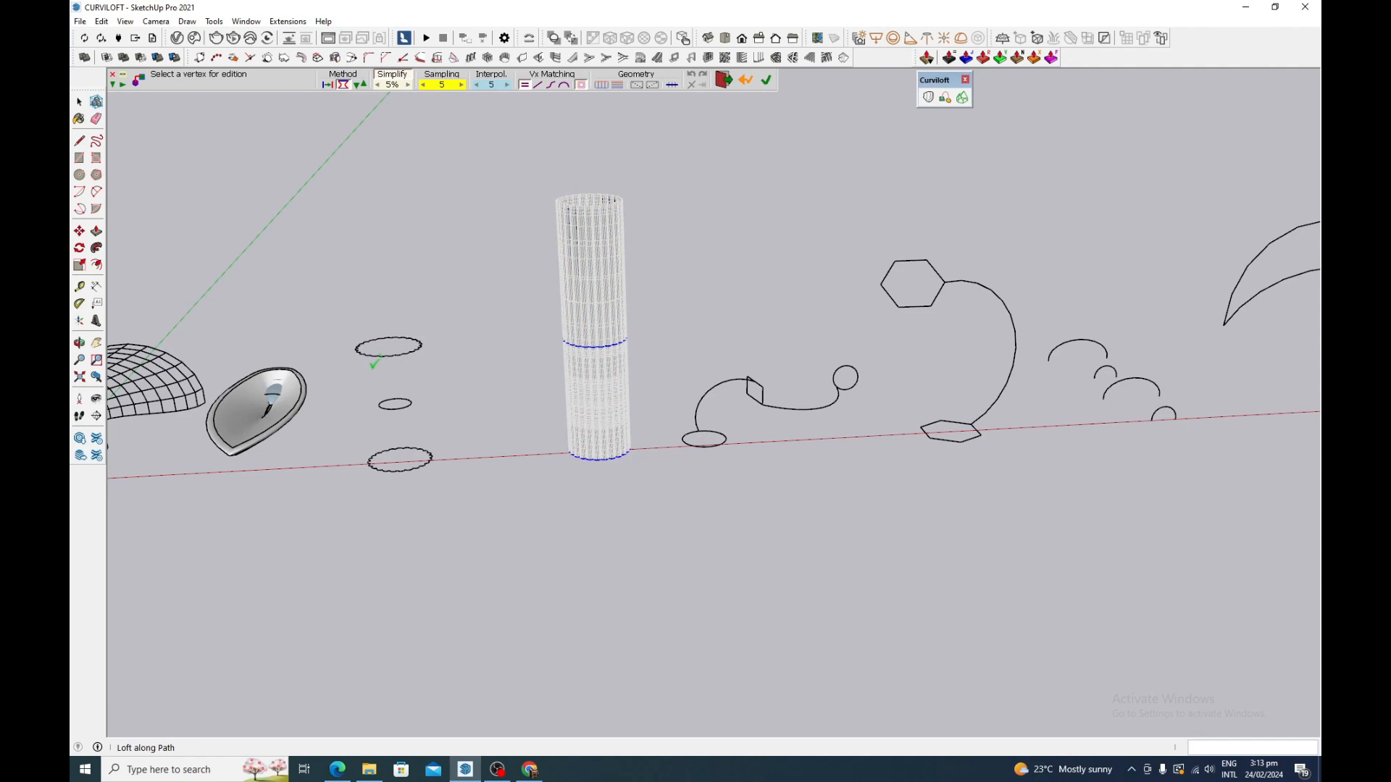
key("shift")
key("Escape")
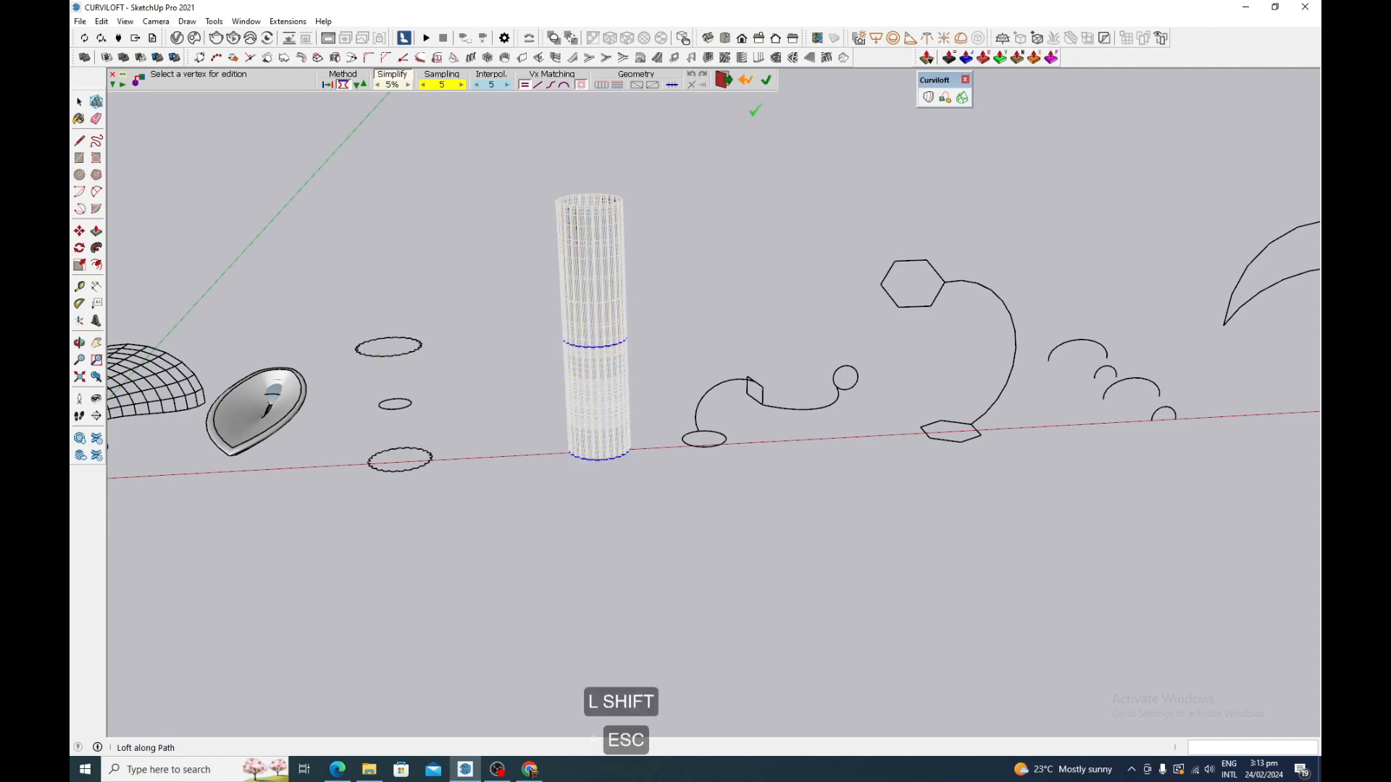
left_click(747, 84)
key("space")
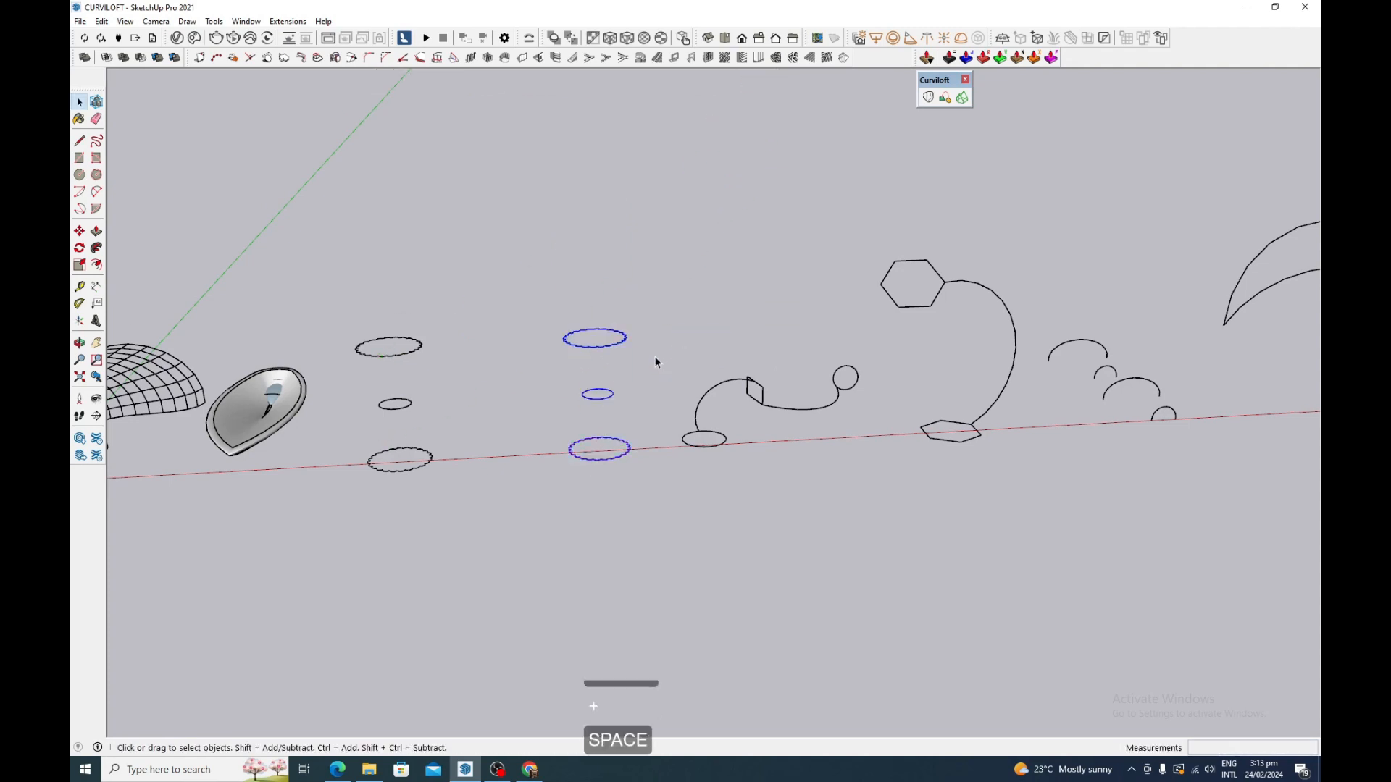
- Draw a two-point arc from the copied set's upper scalloped contour to its middle circle, bulging outward
scroll(599, 391, "up", 4)
key("shift+a")
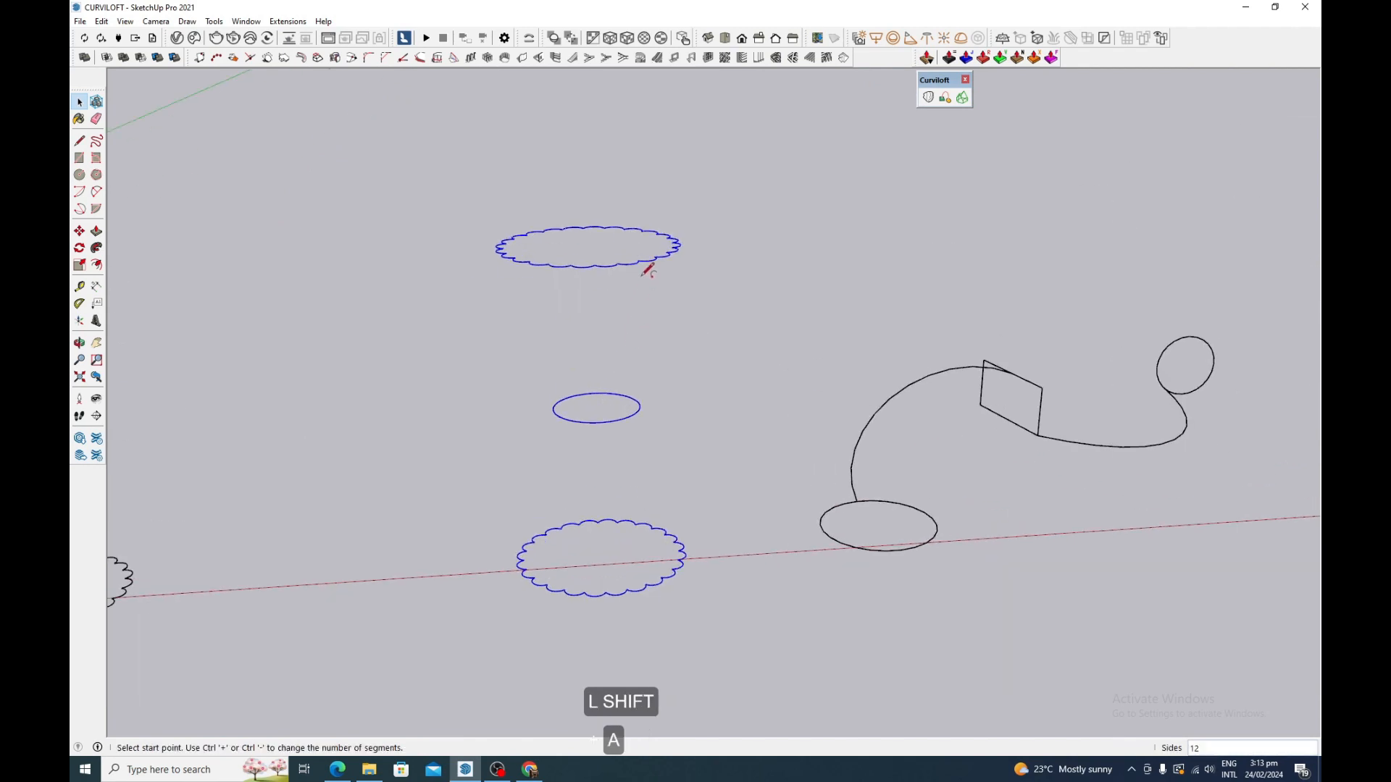
left_click(640, 261)
left_click(640, 409)
left_click(673, 324)
middle_click_drag(674, 324, 770, 267)
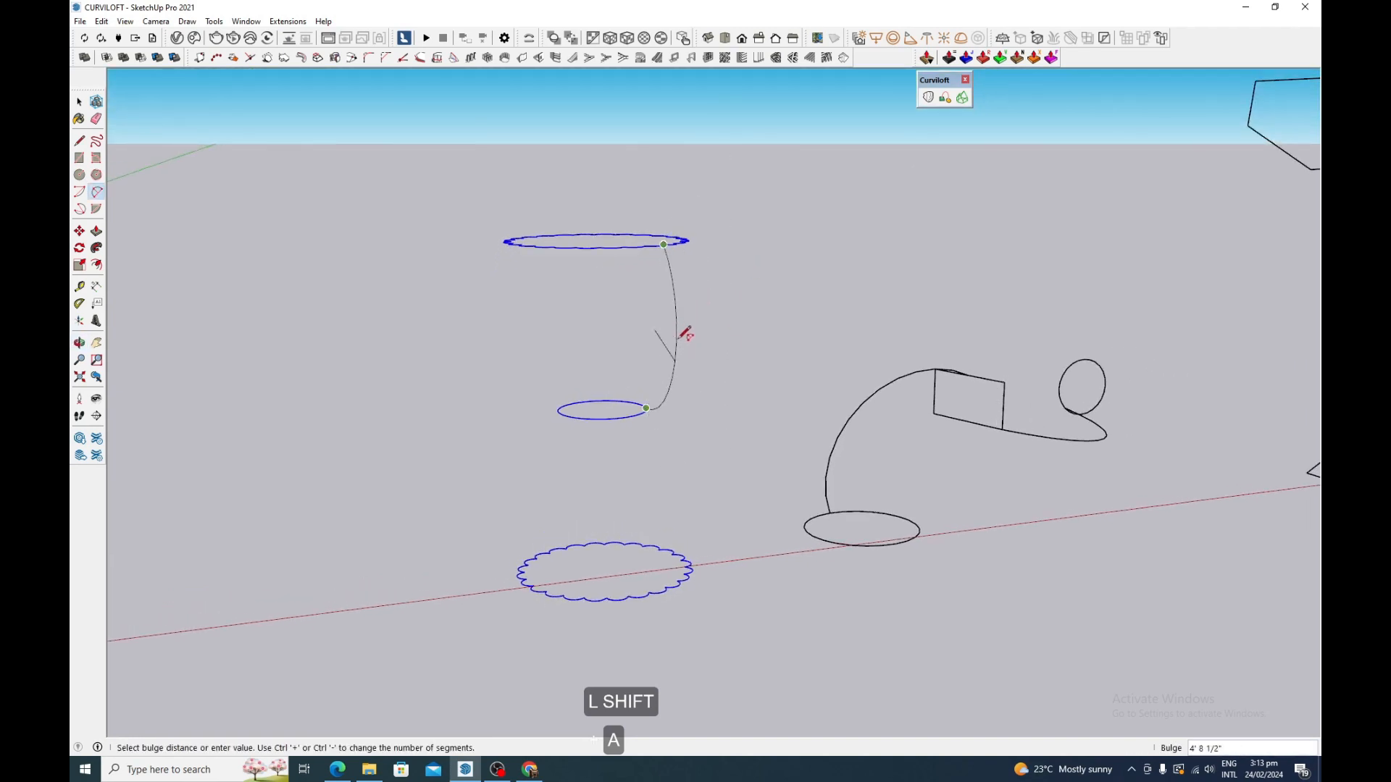
left_click(679, 317)
mouse_move(583, 432)
middle_mouse_down()
mouse_move(572, 481)
mouse_move(577, 413)
middle_mouse_up()
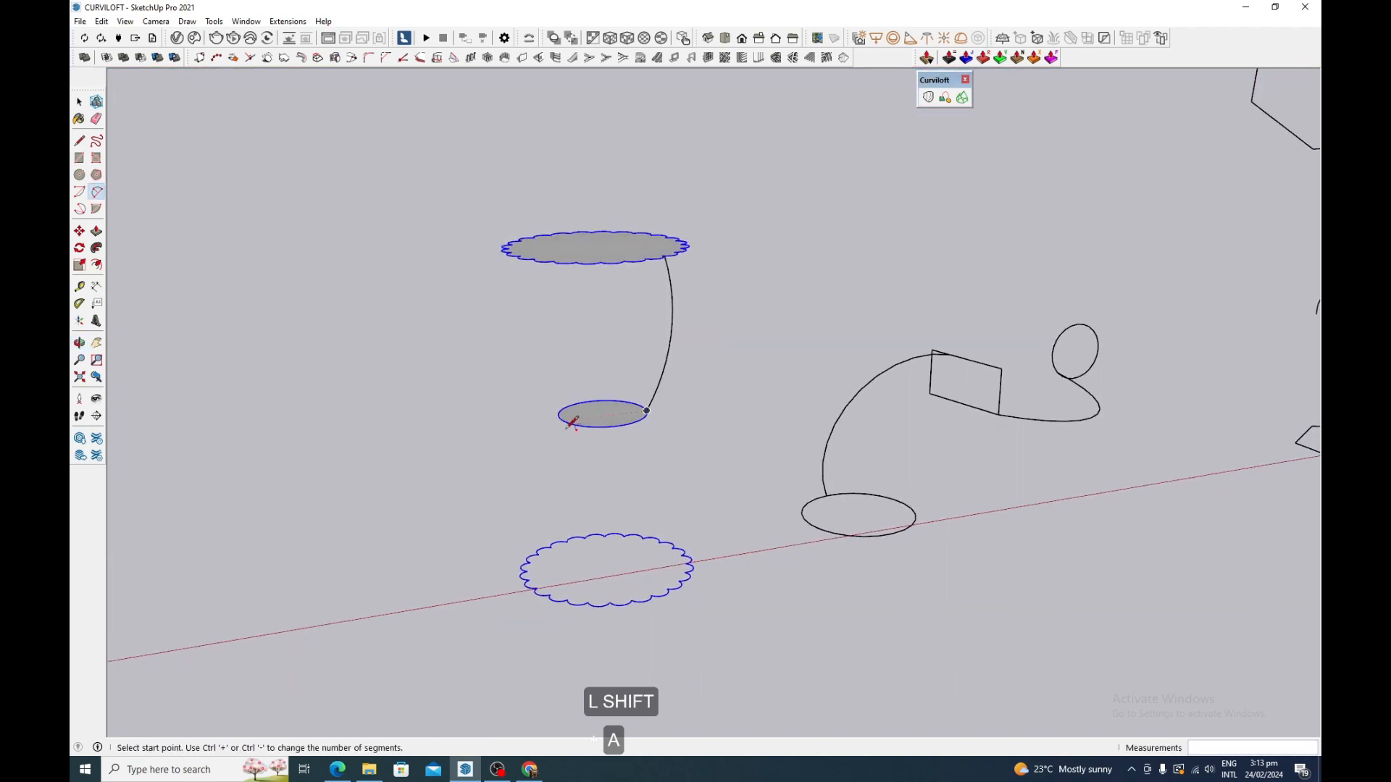
- Draw a second outward-bulging arc from the middle circle to the lower scalloped contour
left_click(565, 421)
left_click(527, 571)
left_click(528, 515)
middle_click_drag(528, 515, 699, 523)
- Preview a Loft along Path on the three stacked contours with both connecting arcs and examine it
left_click_drag(563, 308, 733, 606)
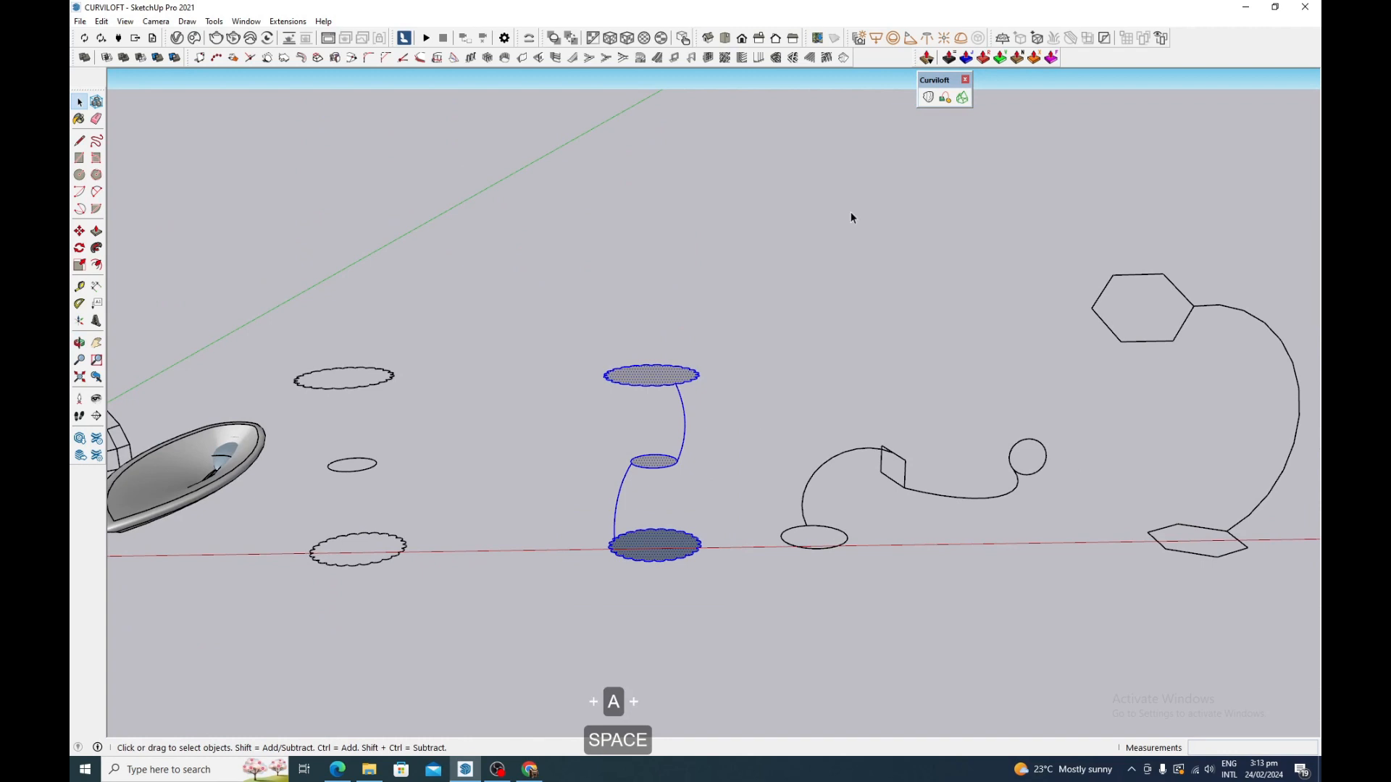
left_click(942, 99)
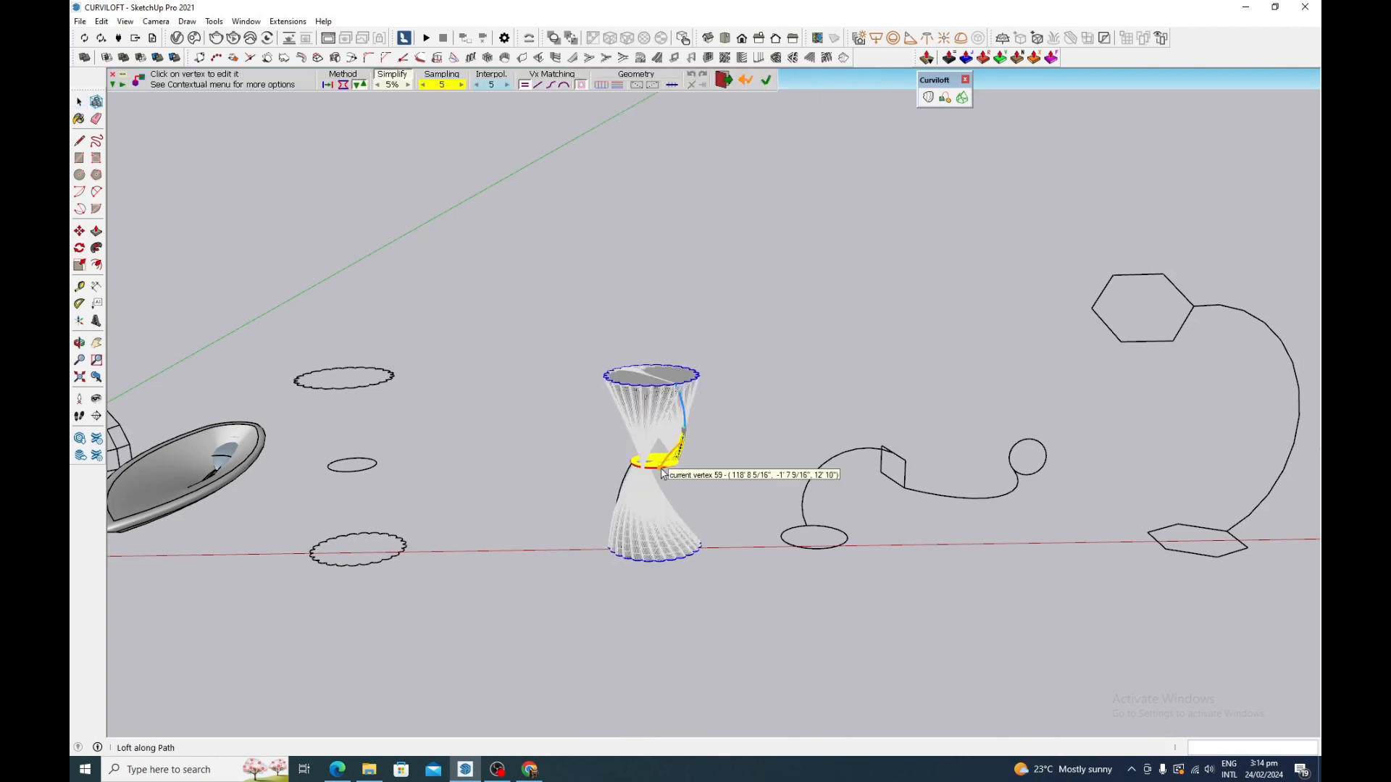
scroll(665, 467, "up", 3)
scroll(668, 464, "up", 2)
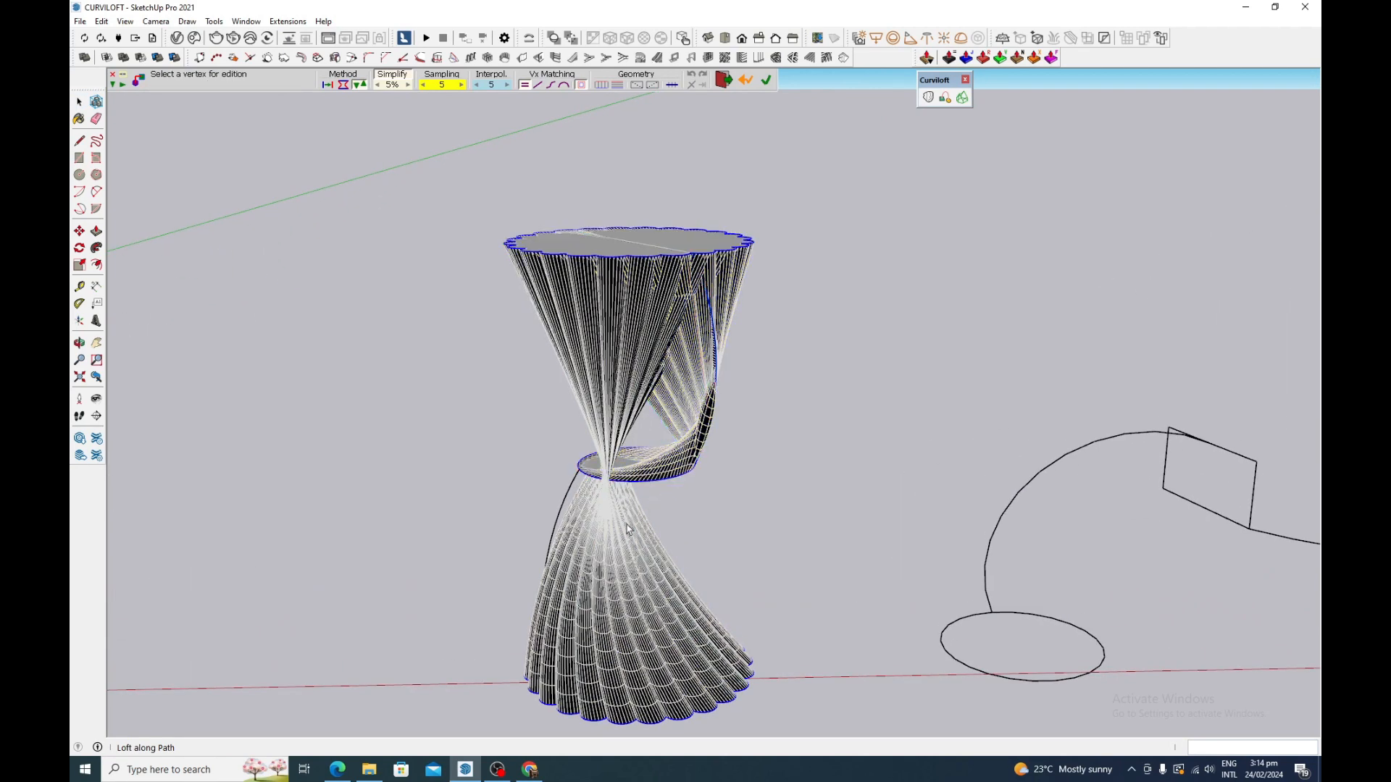
scroll(652, 470, "down", 2)
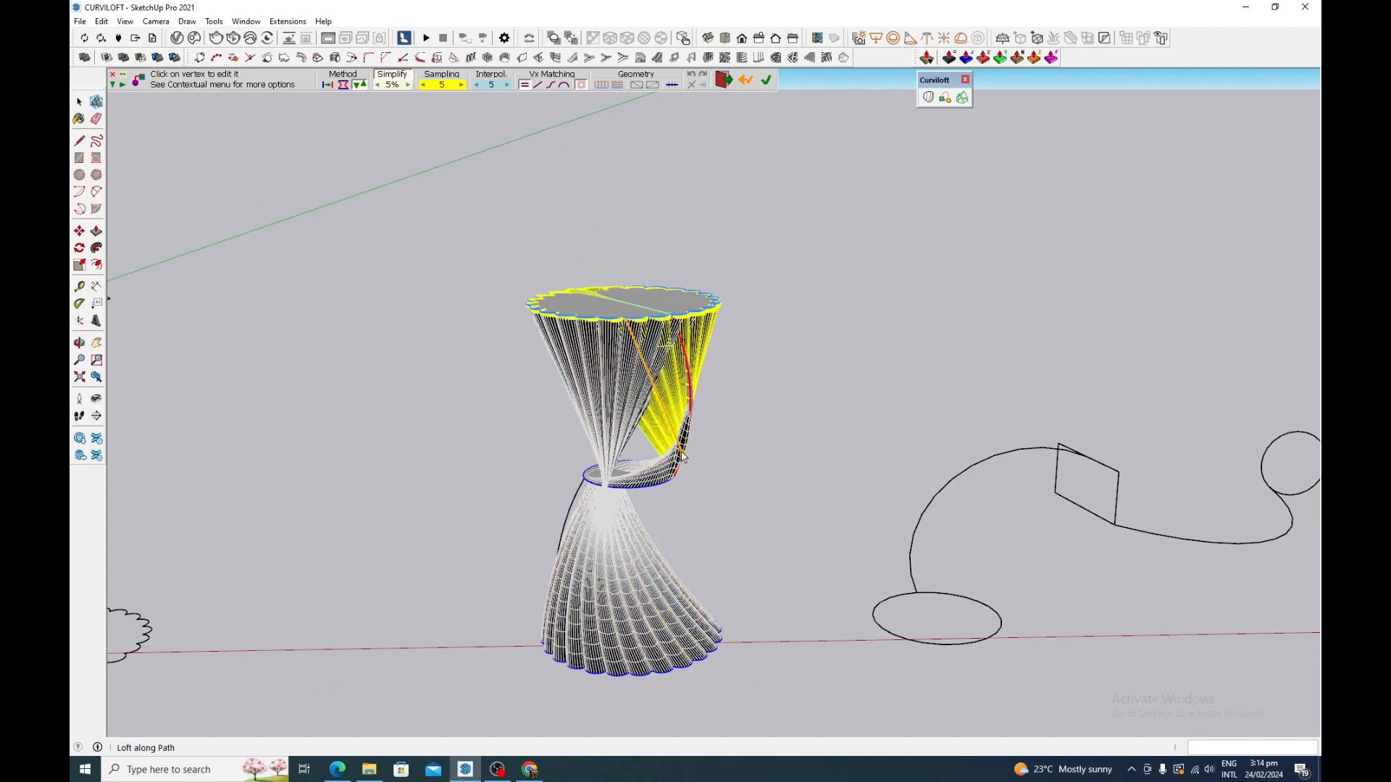
- Switch the loft preview to the first method and generate the twisted loft on the three contours
left_click(343, 85)
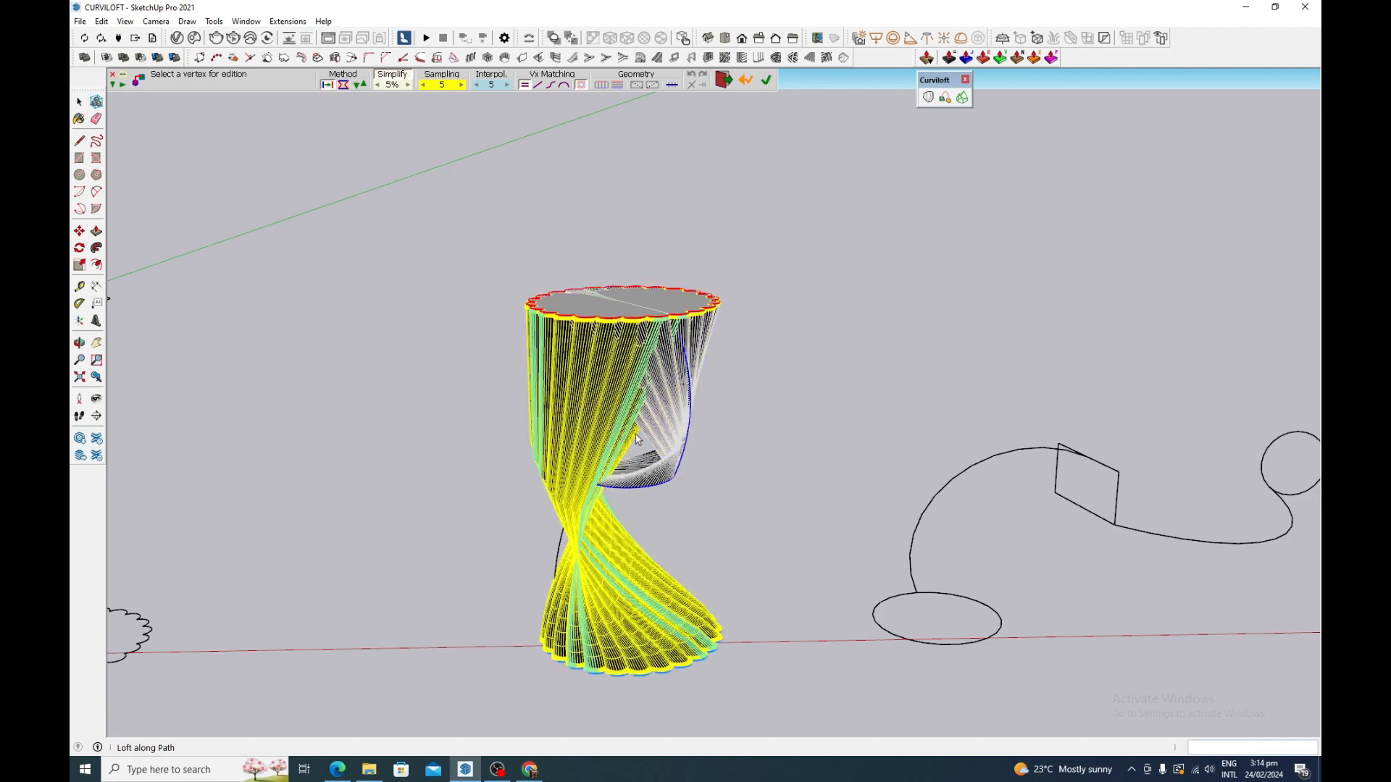
scroll(536, 377, "down", 3)
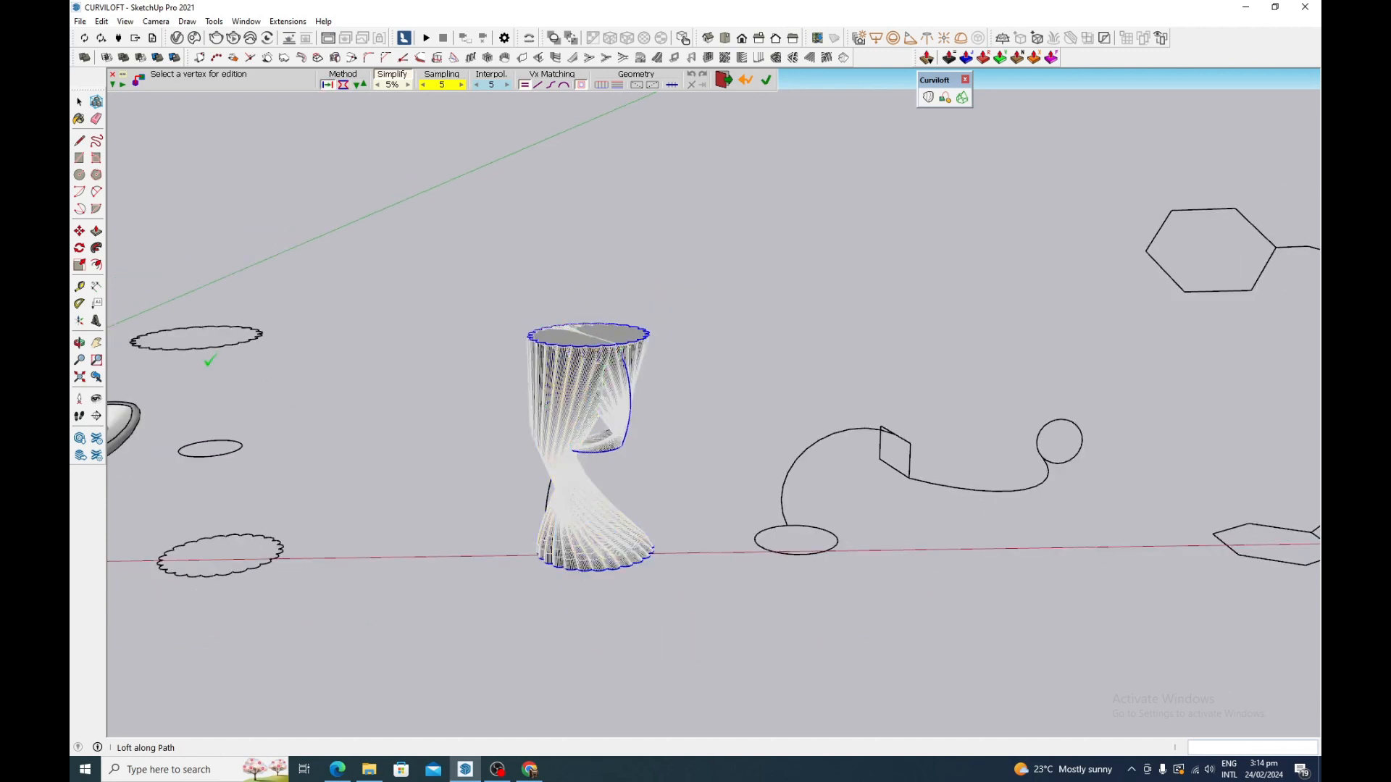
scroll(368, 415, "down", 2)
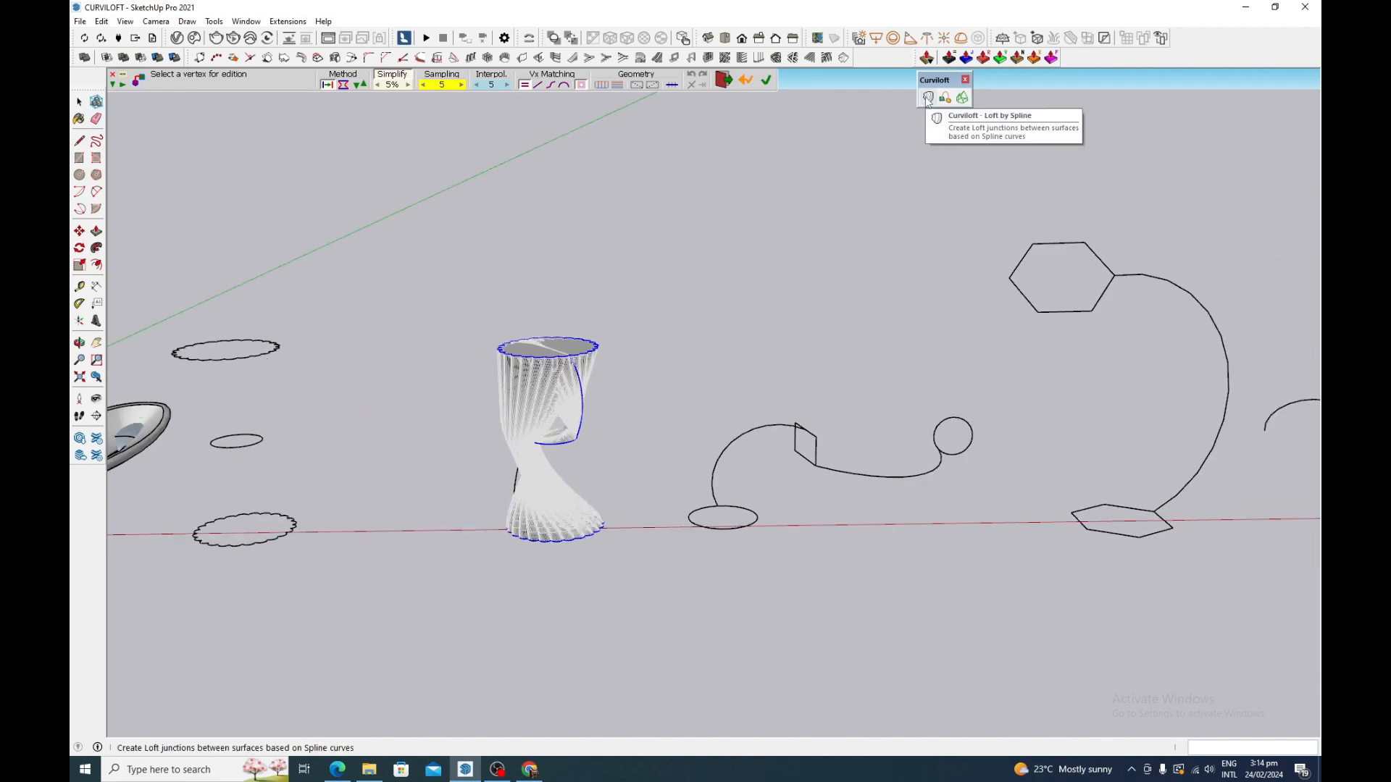
left_click(586, 371)
scroll(585, 371, "up", 2)
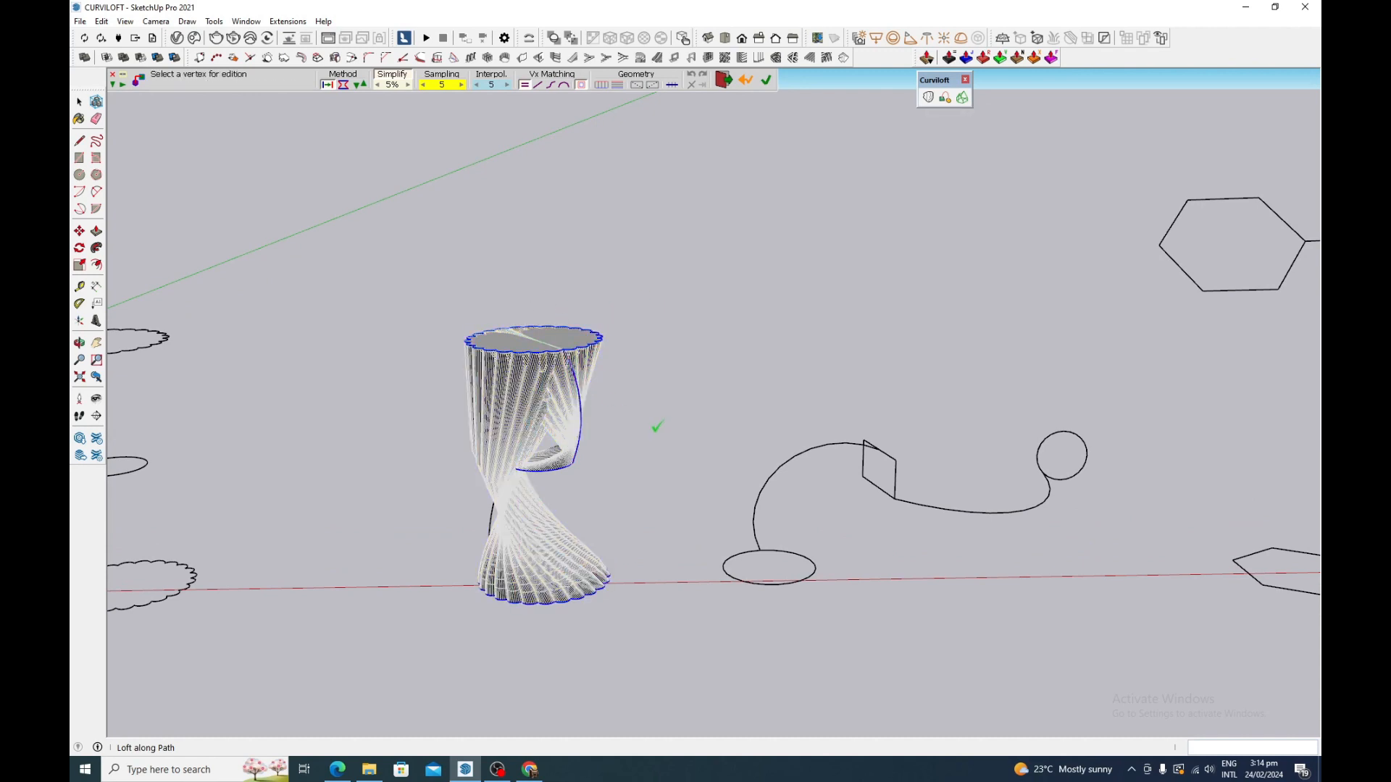
key("Escape")
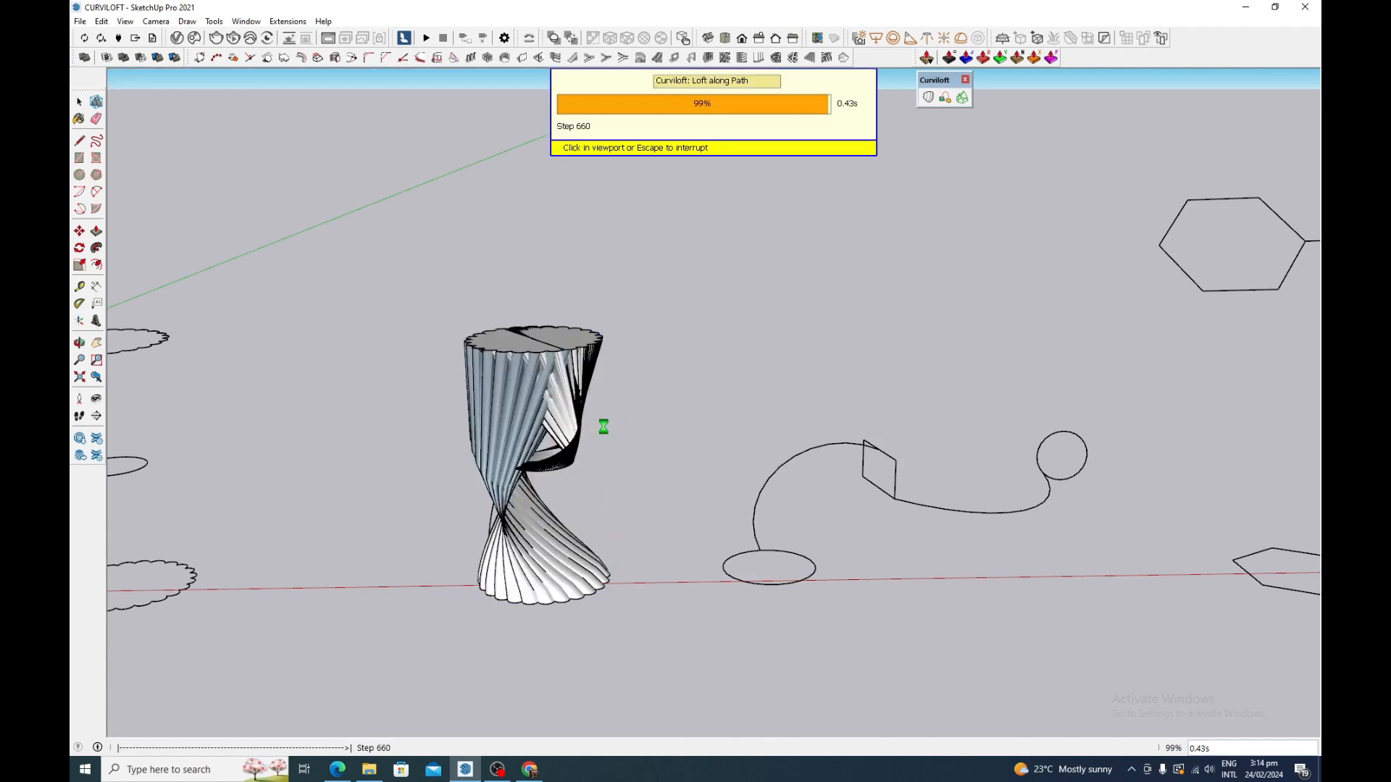
- Delete the generated twisted loft group together with the lower scalloped contour and the lower arc
key("space")
left_click(520, 395)
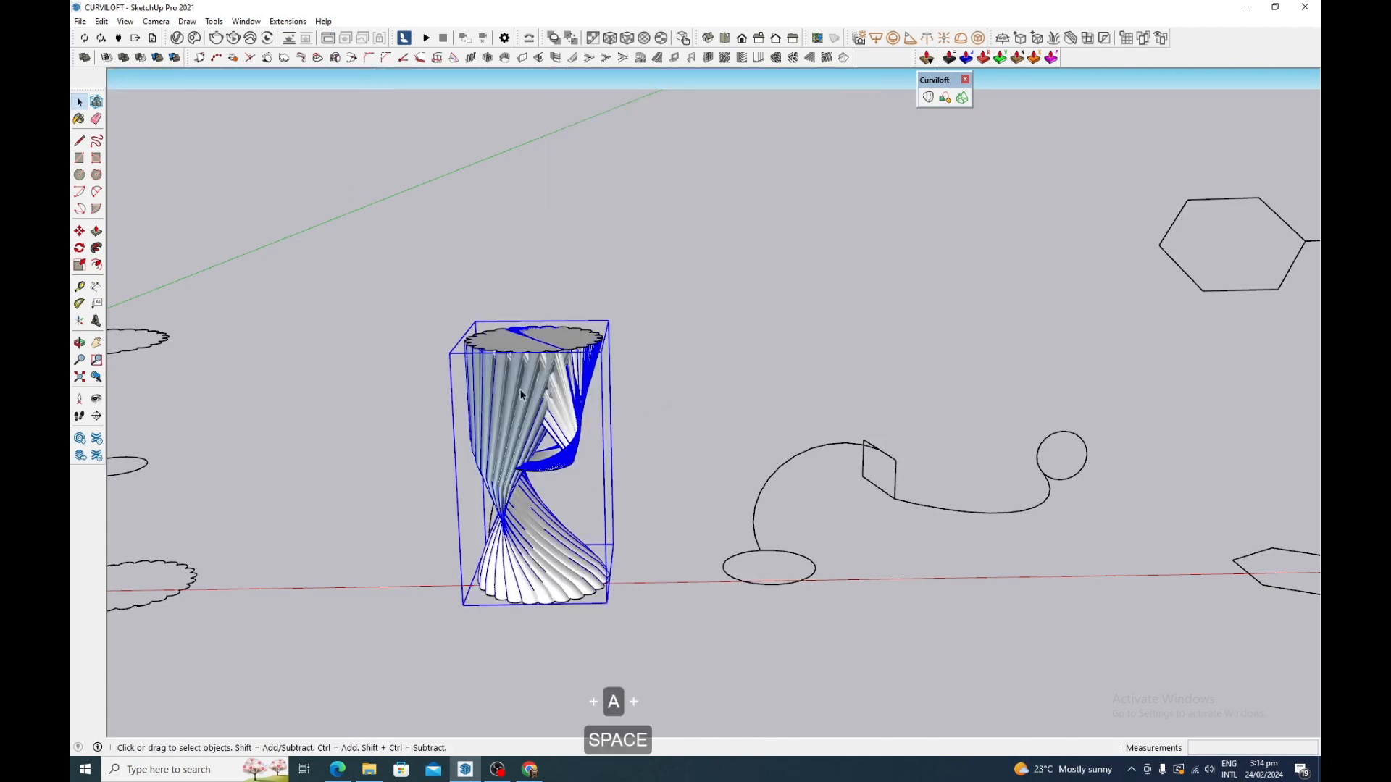
key("Delete")
left_click_drag(397, 499, 404, 496)
key("Delete")
- Preview a Loft along Path between the remaining scalloped contour and circle using their connecting arc, then discard it
left_click_drag(418, 282, 717, 518)
middle_click_drag(584, 311, 896, 118)
left_click(961, 98)
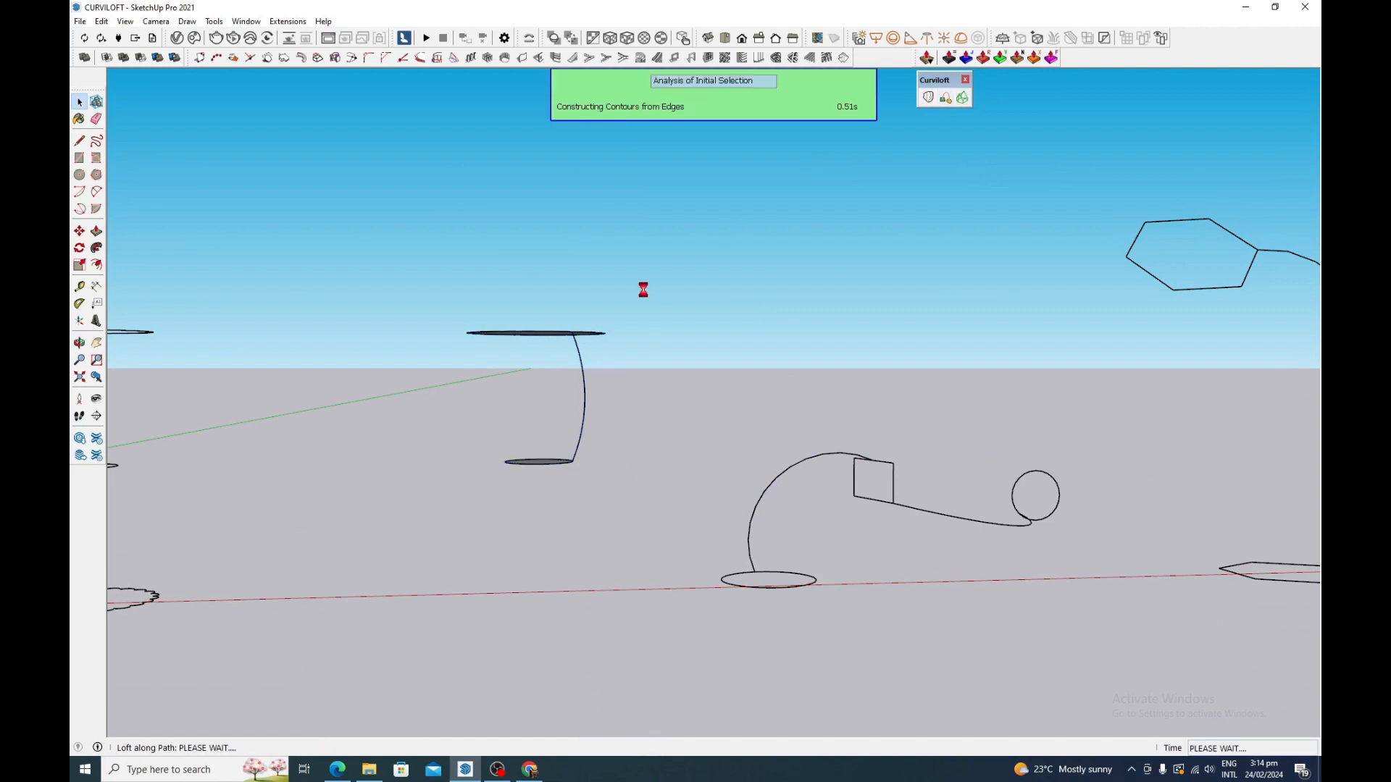
middle_click_drag(571, 359, 553, 398)
scroll(553, 399, "up", 1)
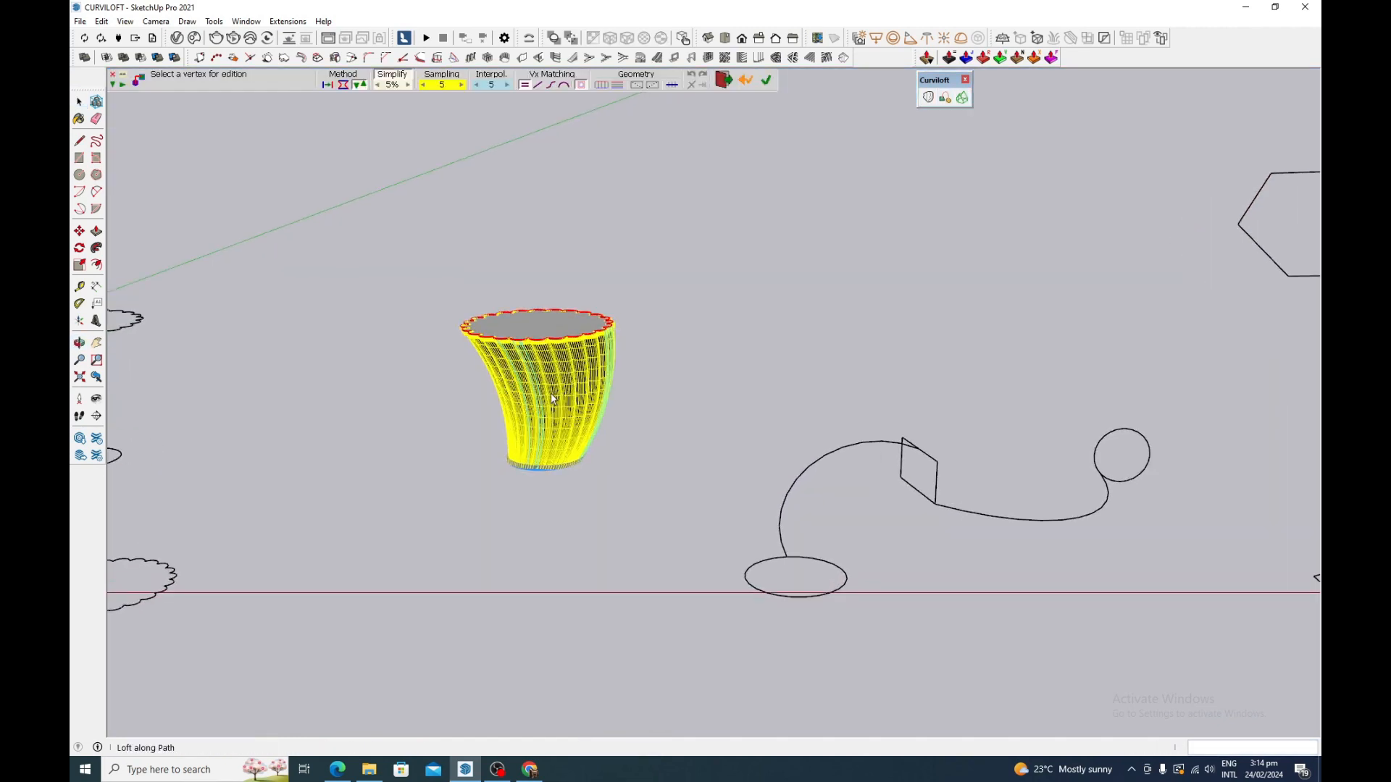
scroll(554, 398, "up", 2)
middle_click_drag(717, 340, 807, 348)
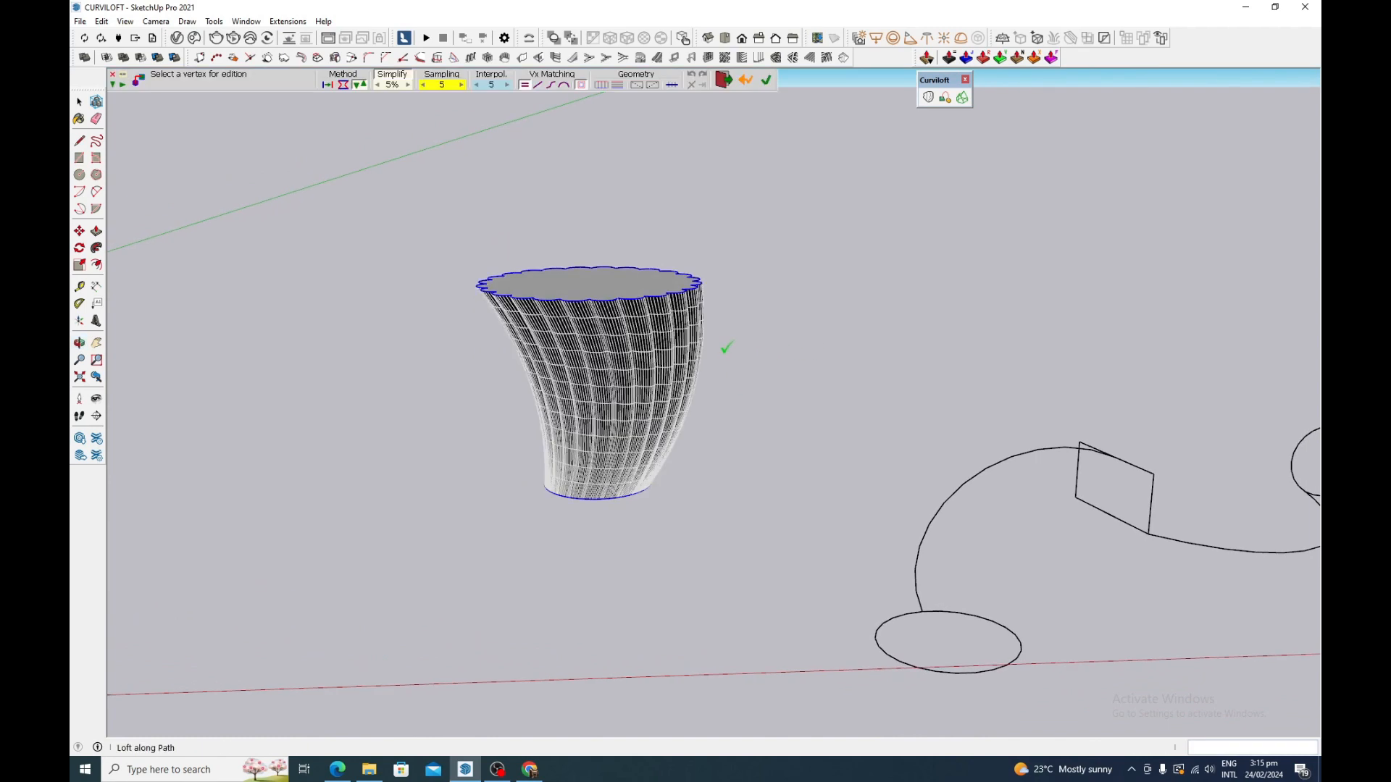
key("Escape")
- Delete the arc connecting the scalloped contour and the smaller circle
key("space")
left_click(667, 378)
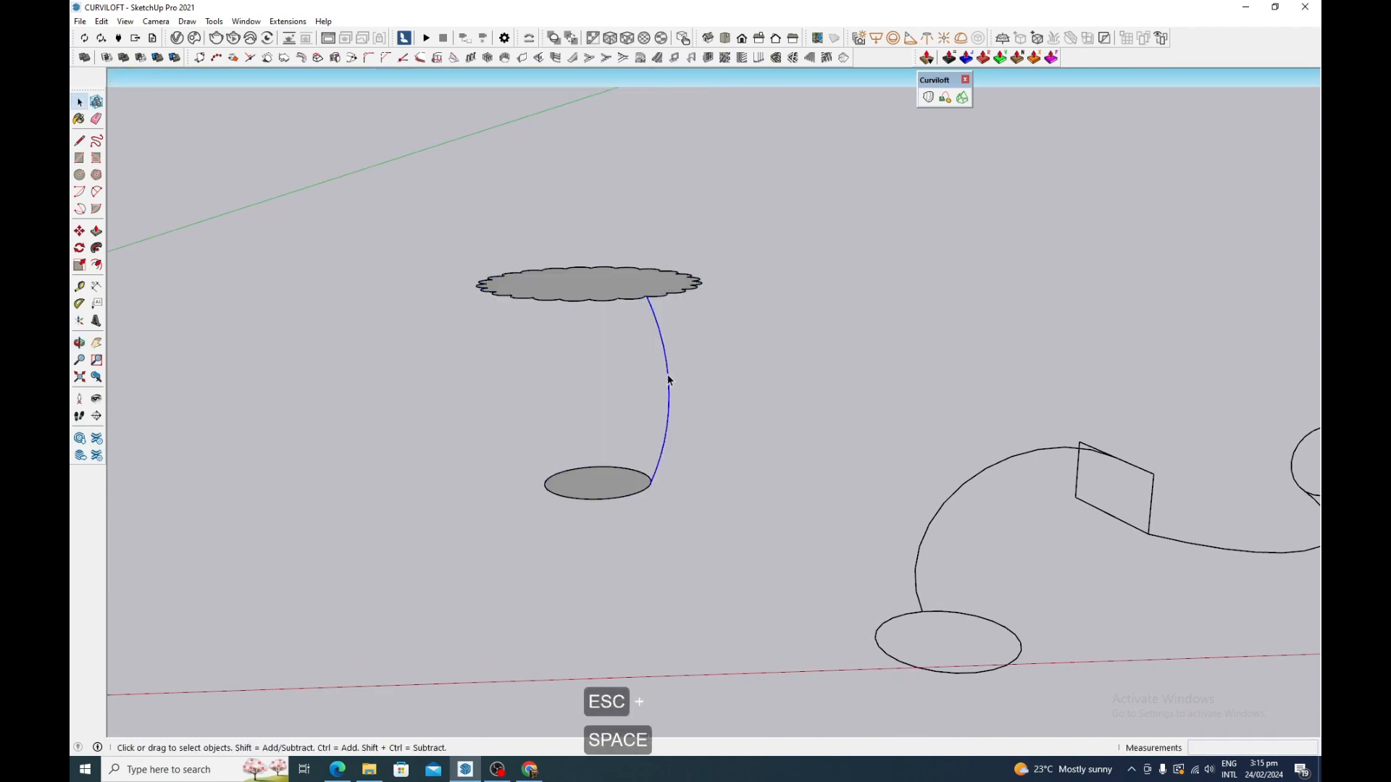
key("Delete")
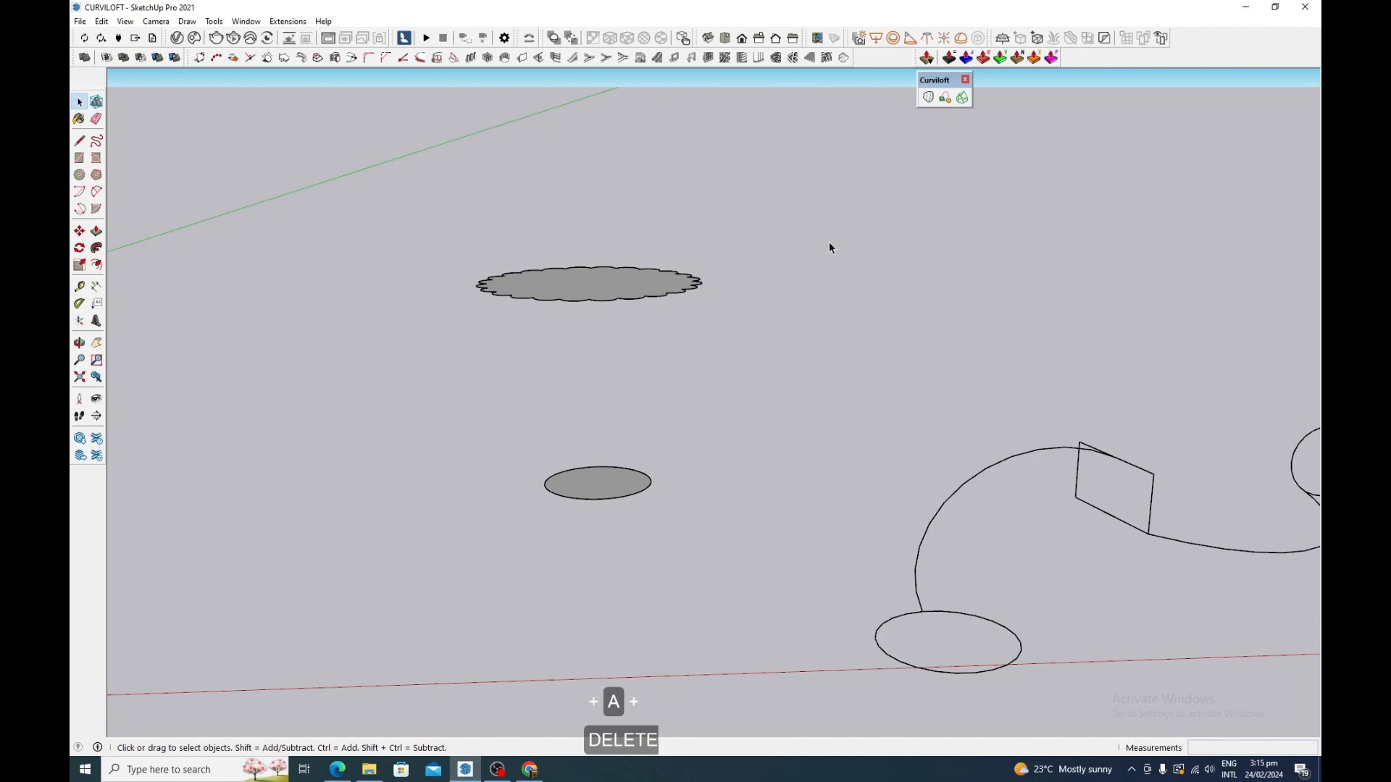
- Try a Loft along Path on the scalloped contour and the circle without any connecting path
left_click_drag(403, 205, 743, 572)
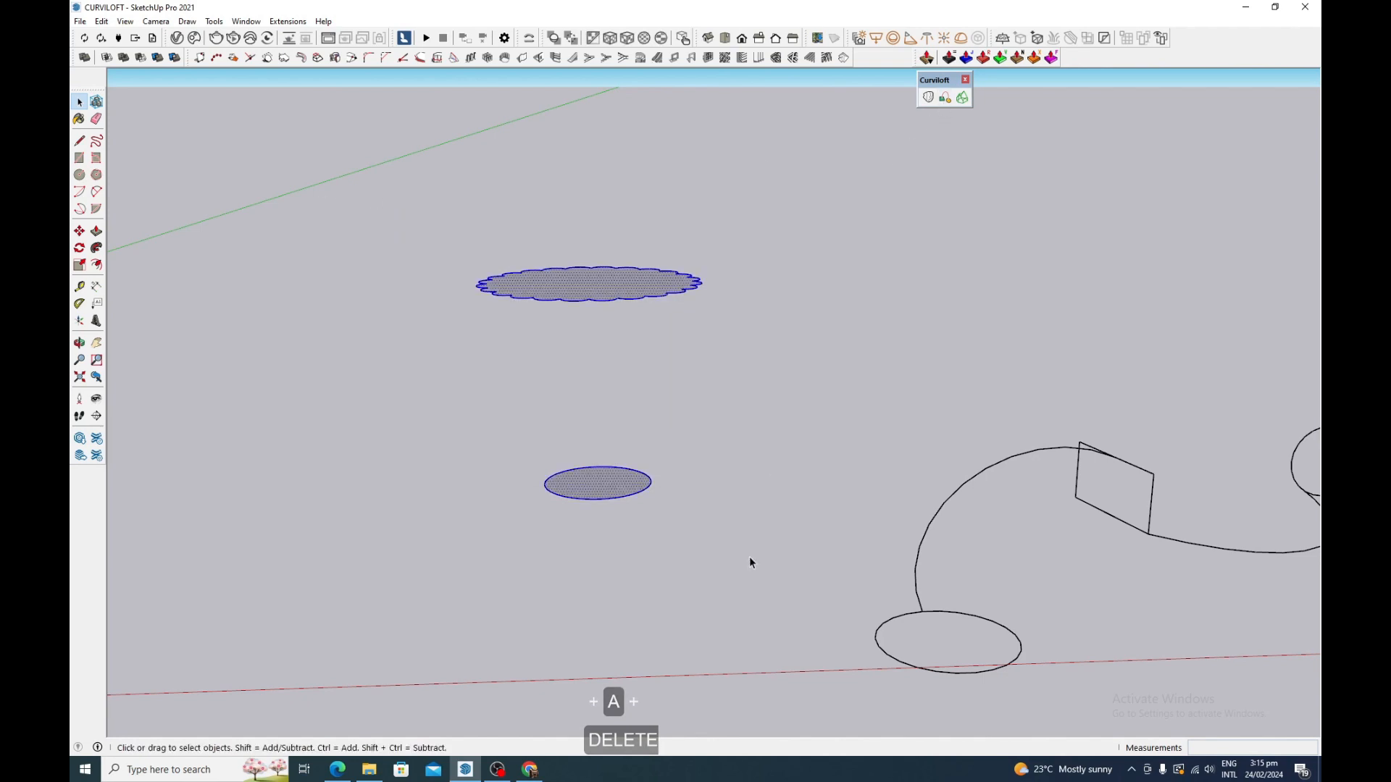
left_click(944, 99)
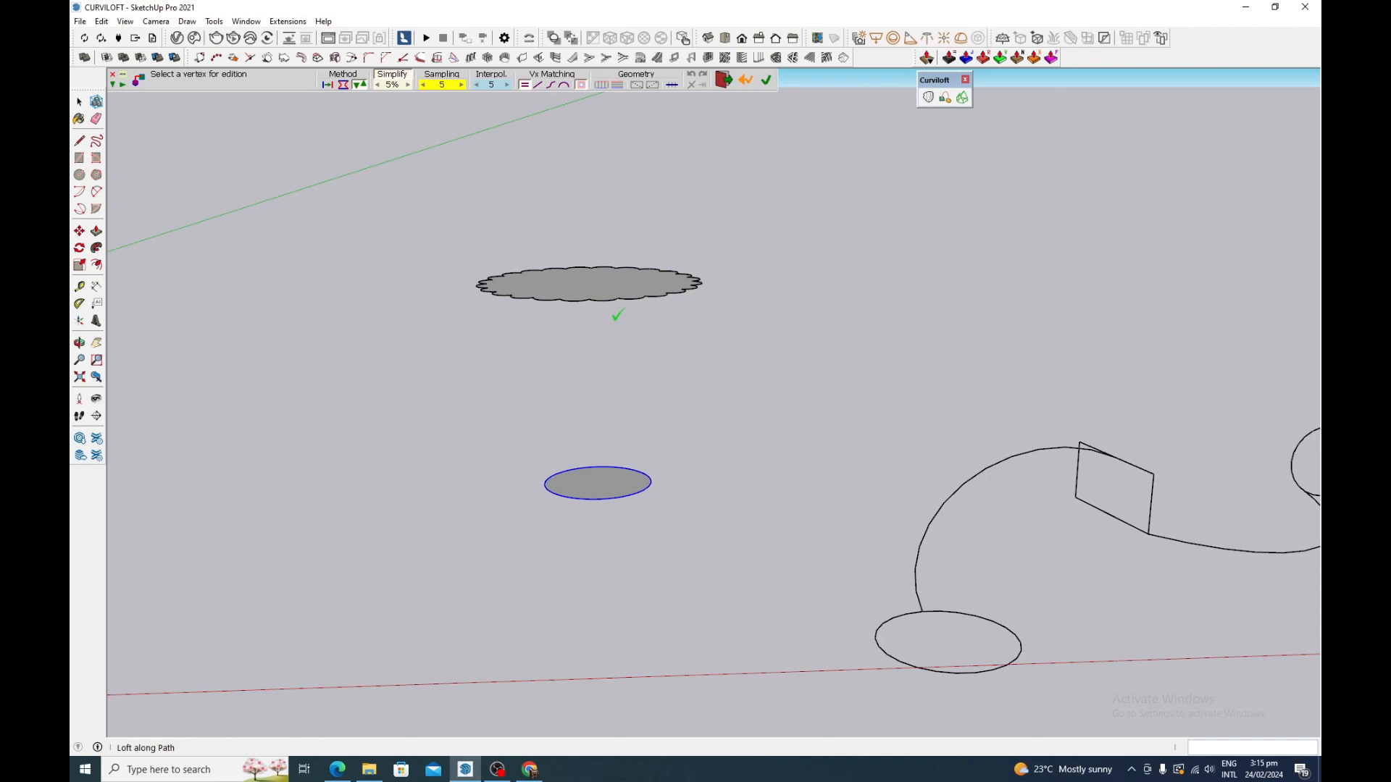
scroll(592, 364, "down", 2)
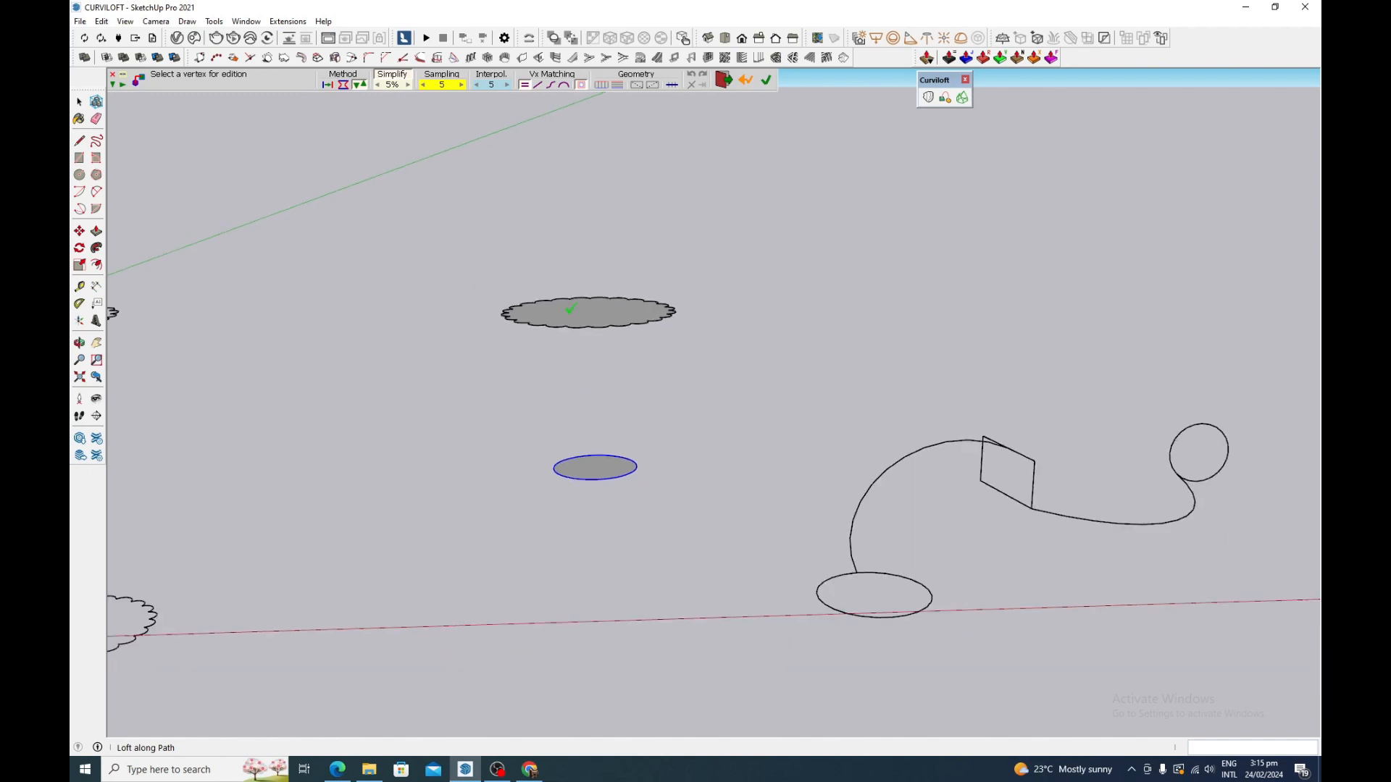
key("Escape")
key("space")
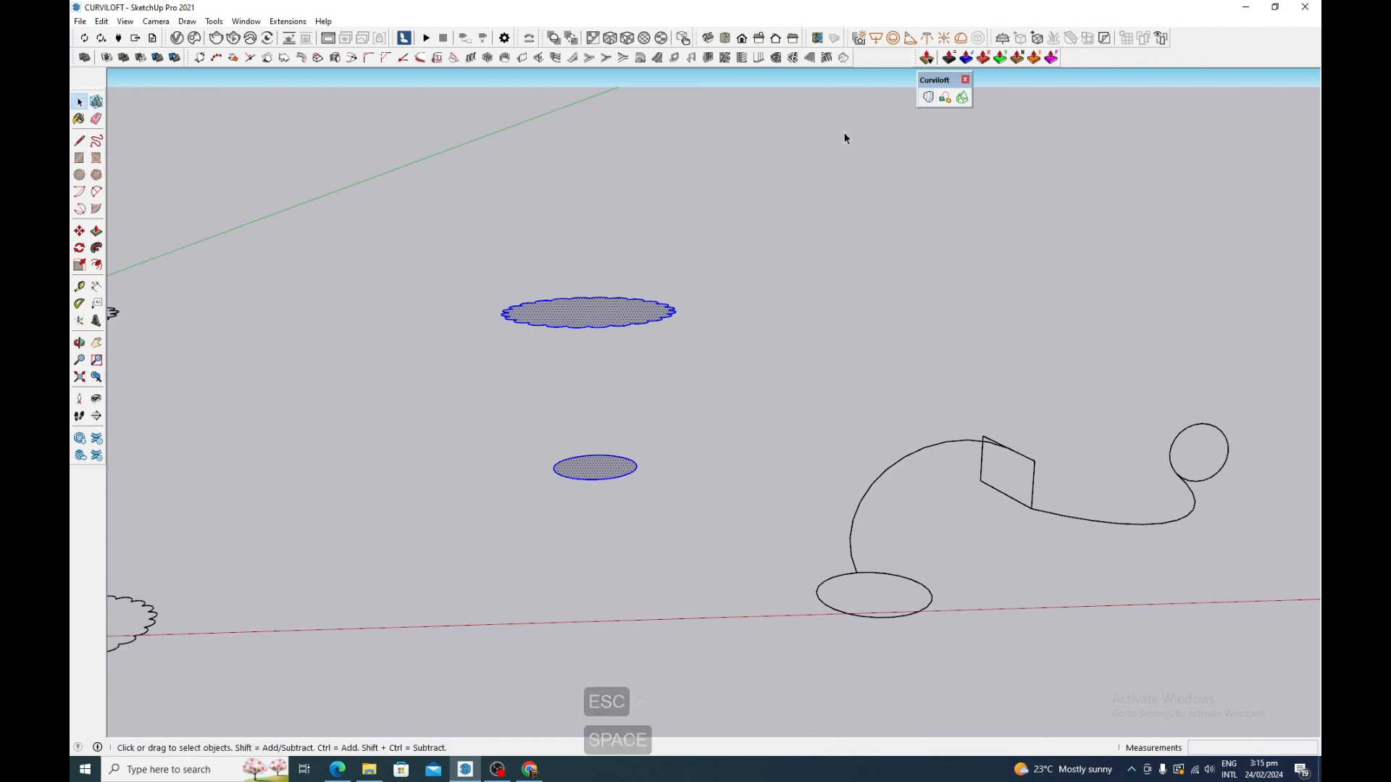
- Generate a Loft by Spline between the scalloped contour and the circle below it, then leave the tool
left_click(928, 98)
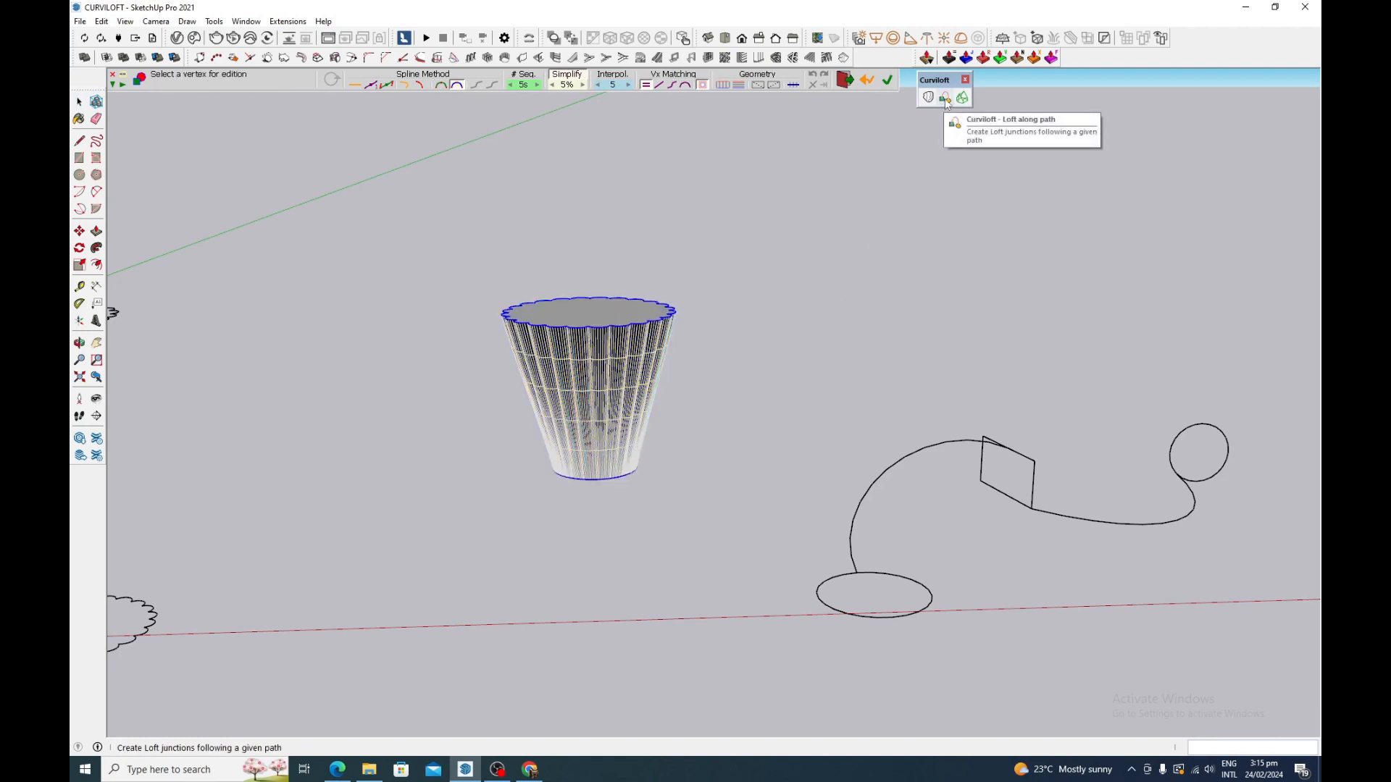
left_click(645, 247)
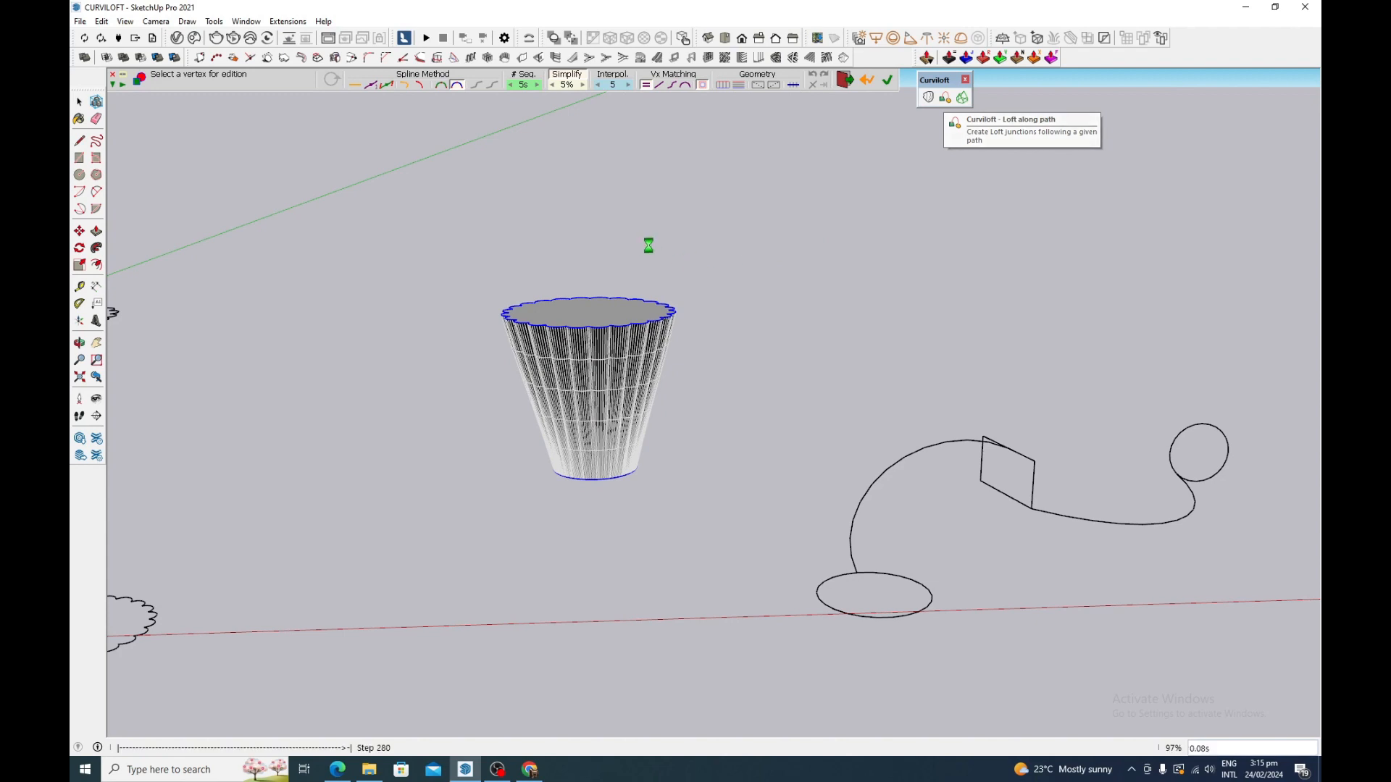
scroll(717, 346, "down", 3)
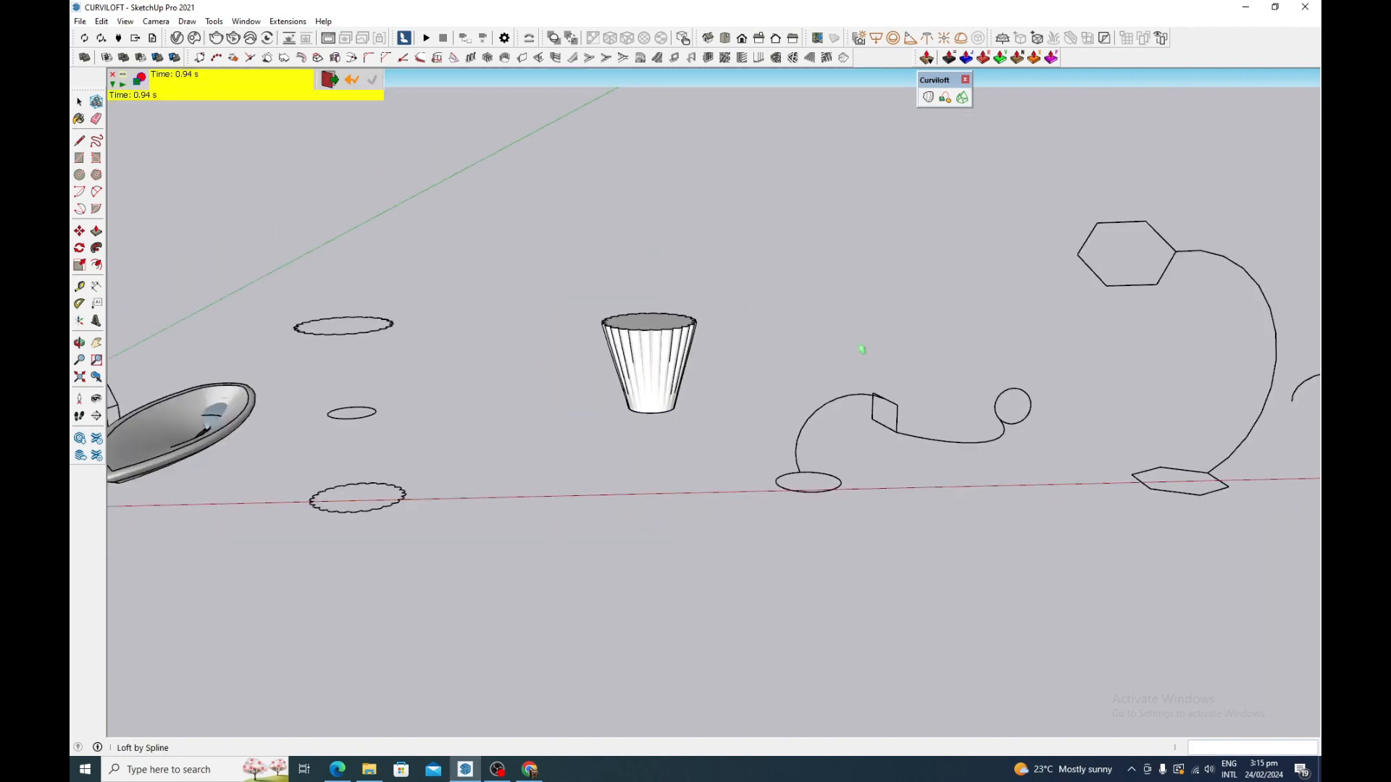
key("Escape")
key("space")
- Preview a Loft along Path on the circle-and-square profiles with their arcs, trying the sweep rail with rotation and the first method
left_click_drag(761, 331, 1101, 548)
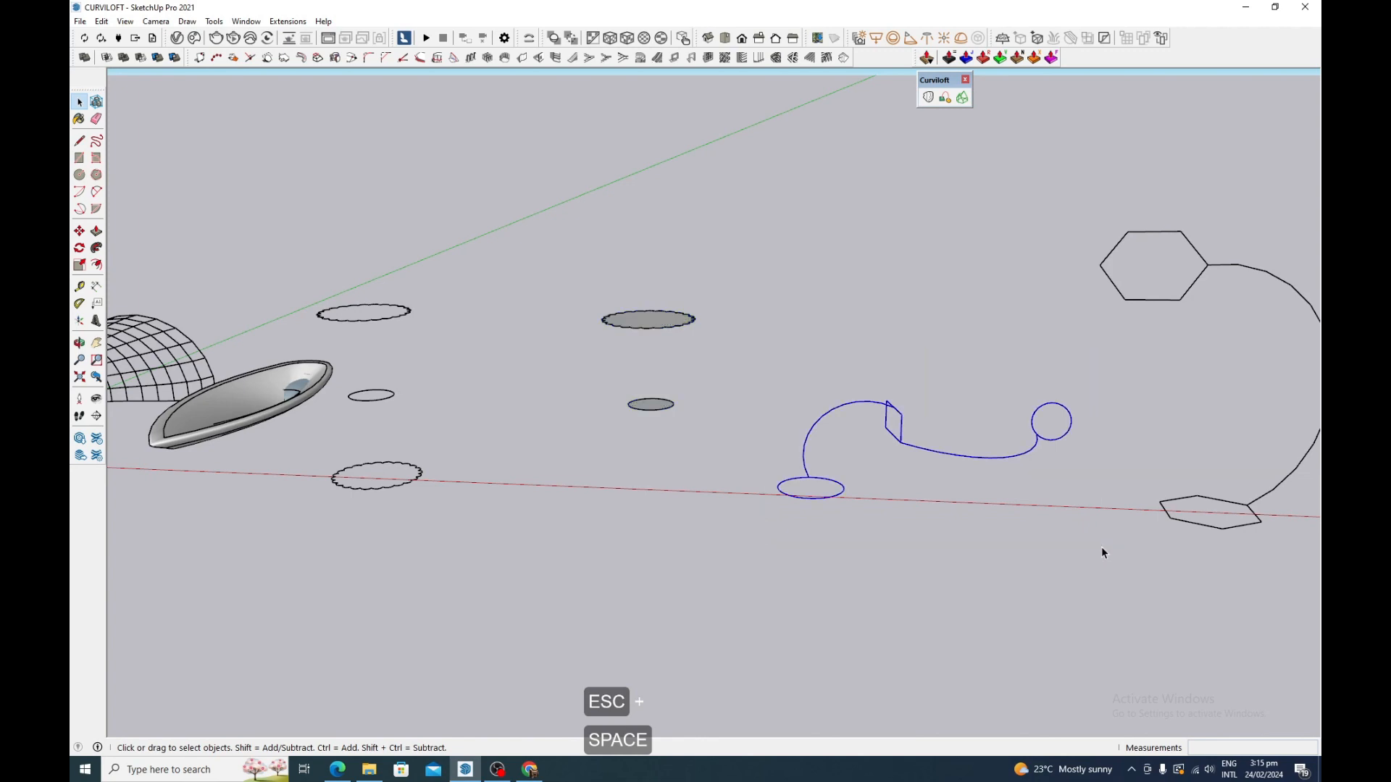
left_click(943, 97)
scroll(996, 461, "up", 3)
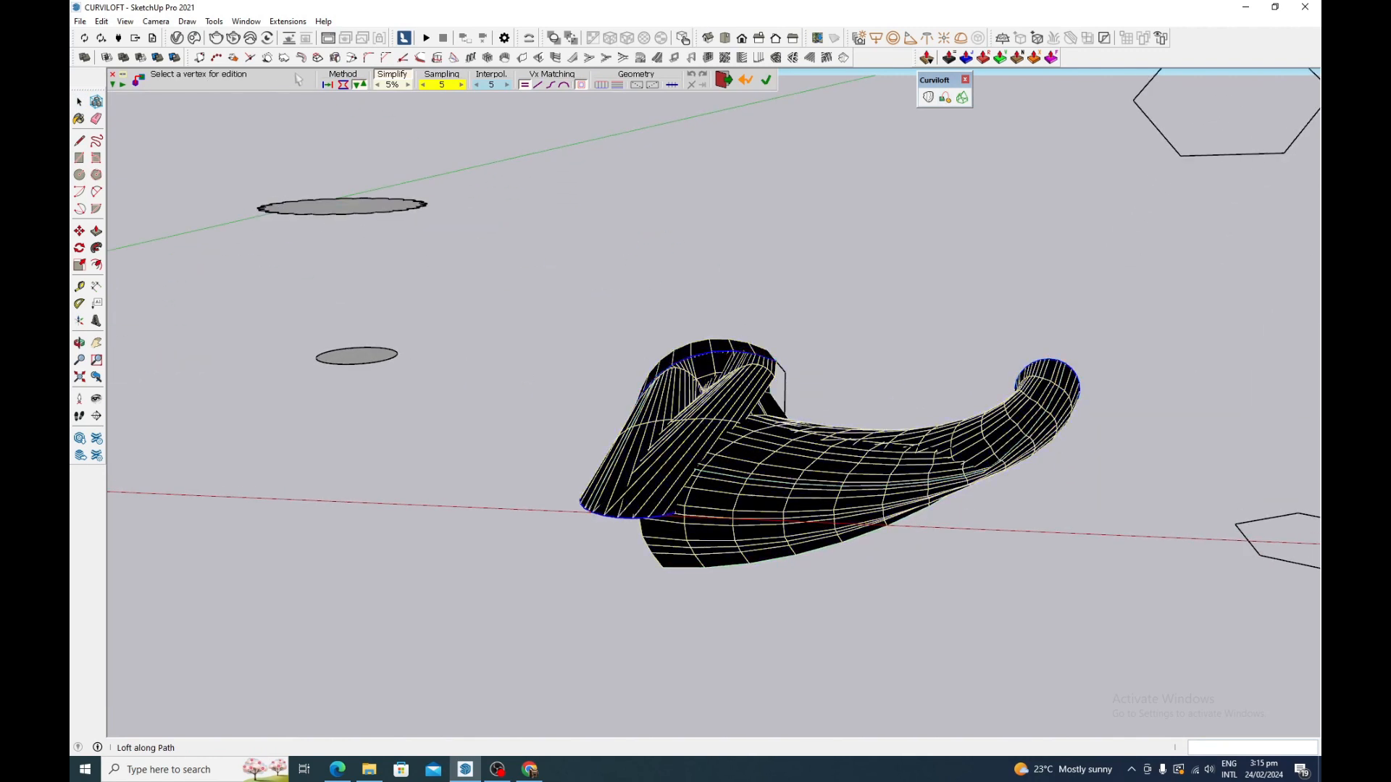
left_click(341, 85)
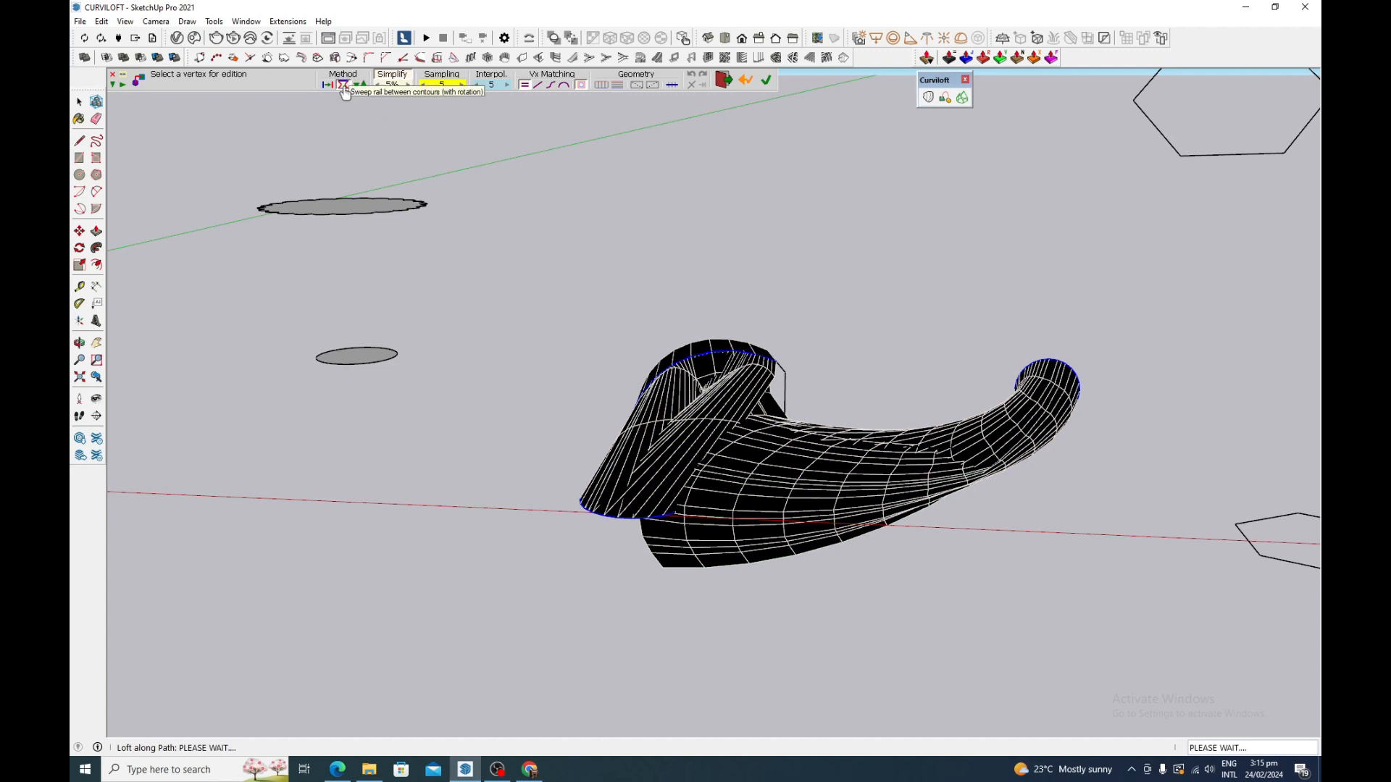
left_click(328, 85)
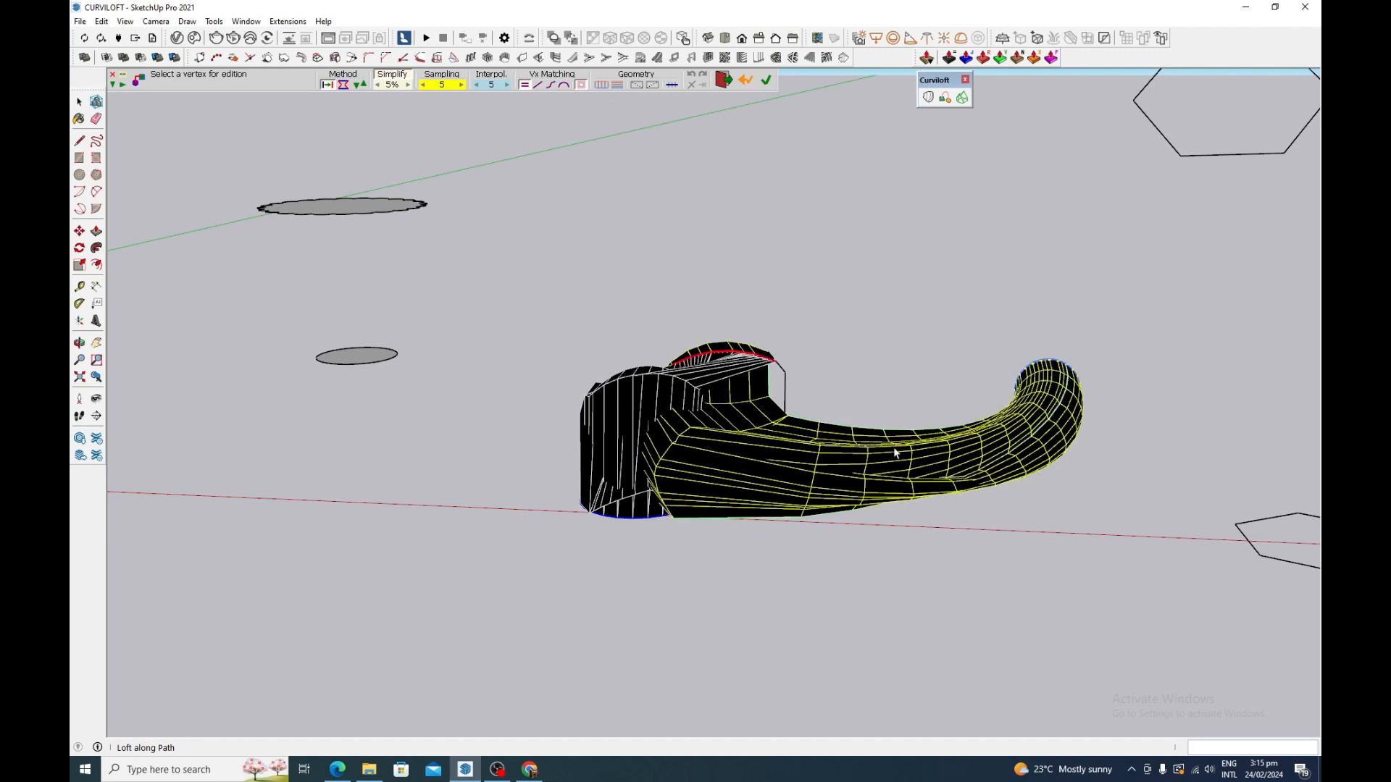
- Examine the circle-and-square loft preview from another angle and set its vertex matching to the S-curve option
key("o")
left_click_drag(782, 393, 988, 392)
middle_click_drag(989, 392, 767, 429)
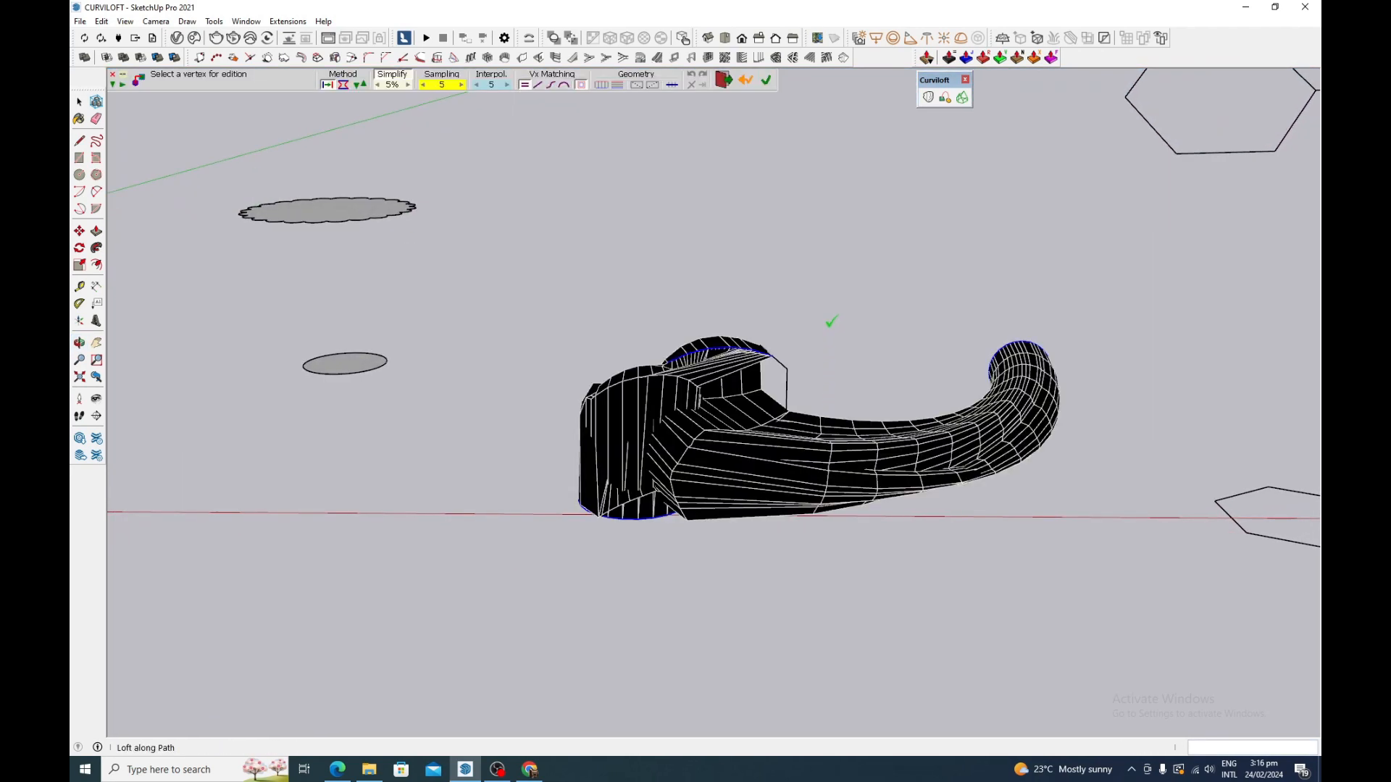
left_click(549, 87)
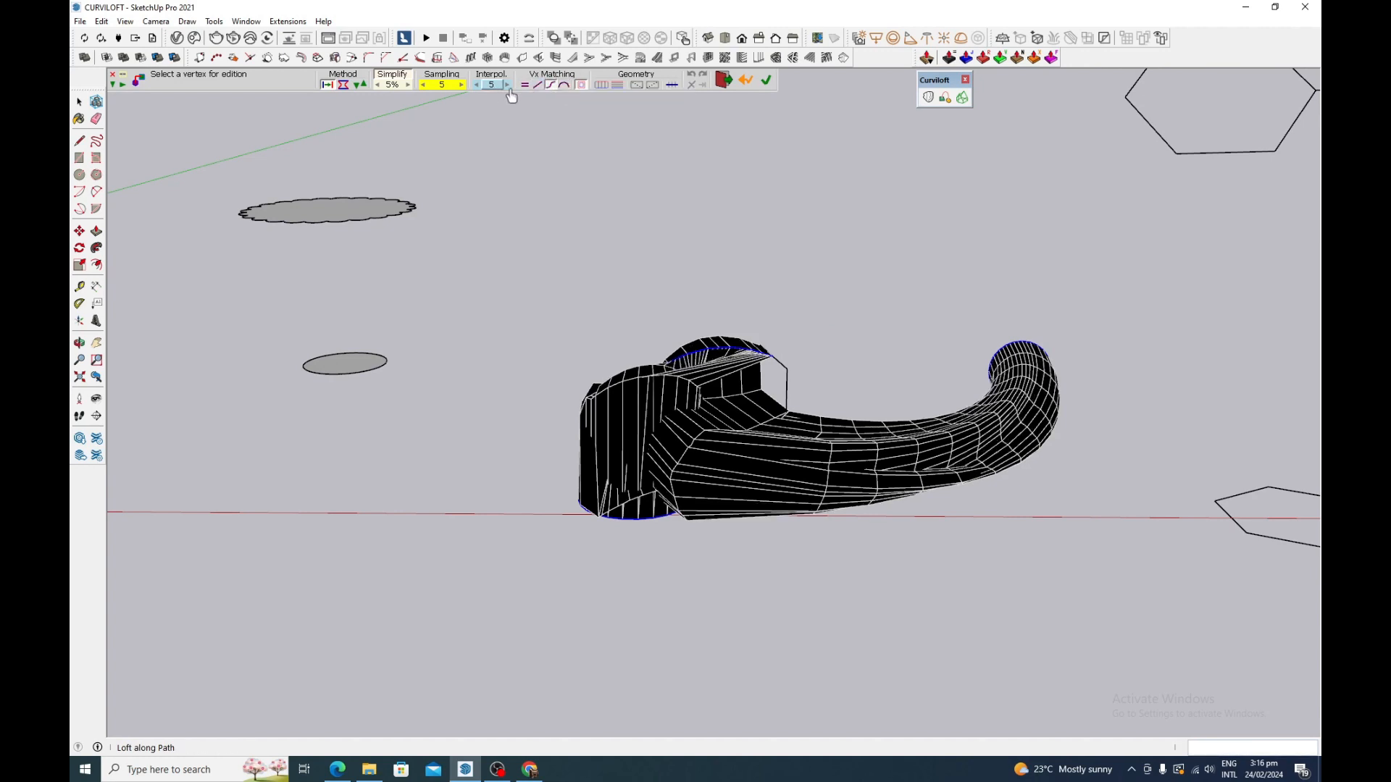
- Generate the loft from the previewed circle-and-square profiles and leave the Loft along Path tool
scroll(630, 270, "down", 3)
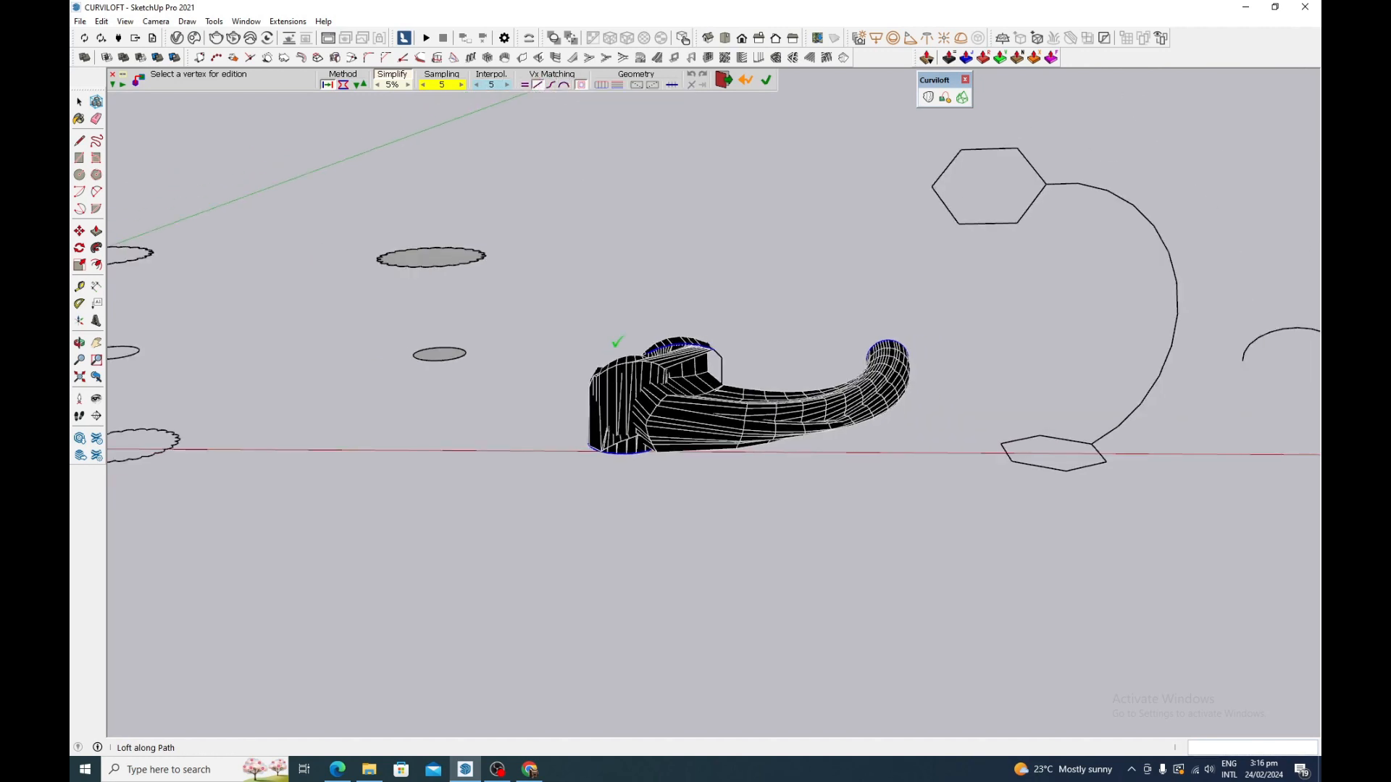
key("Return")
middle_click_drag(804, 282, 910, 329)
key("space")
key("Escape")
scroll(650, 274, "down", 3)
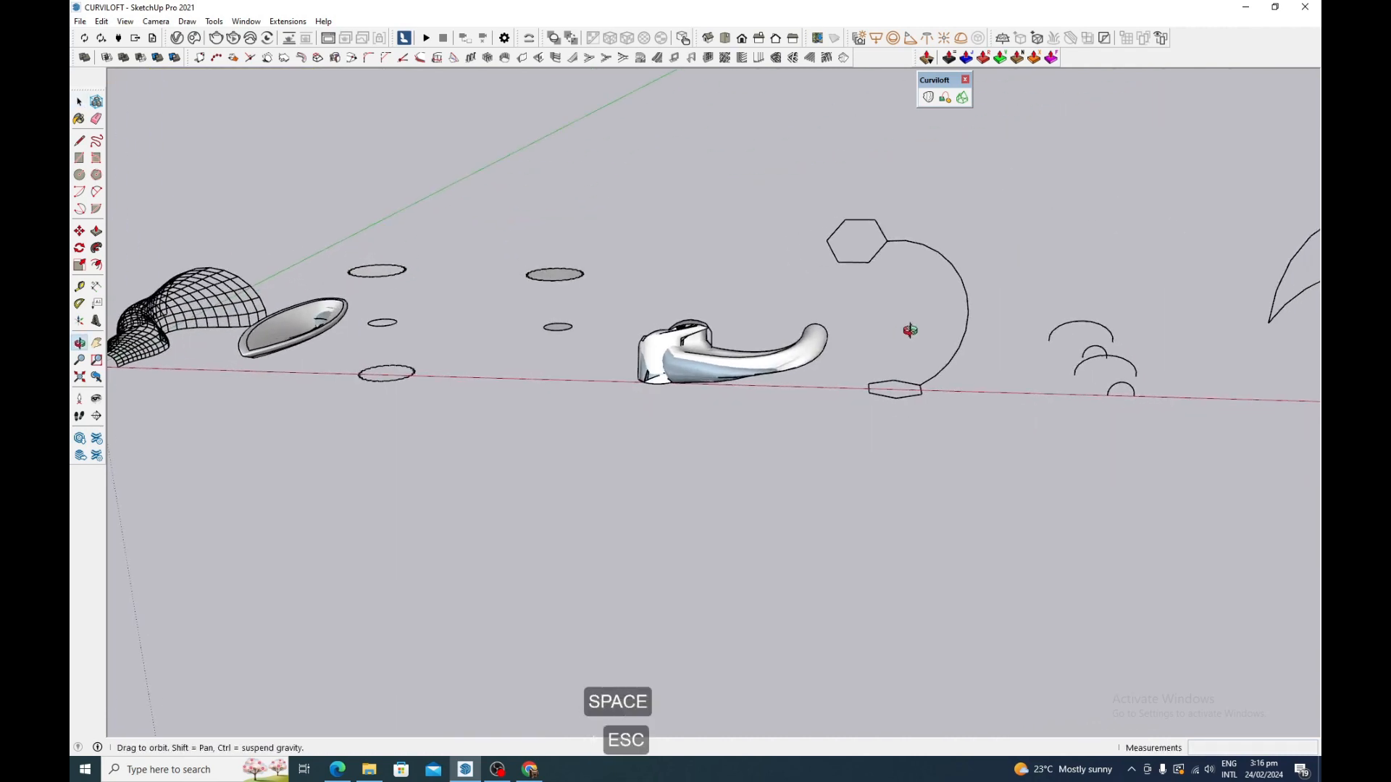
- Try a Loft by Spline on the two hexagons and their connecting arc, keep the selection and leave the tool
middle_click_drag(808, 194, 896, 220)
left_click_drag(814, 185, 984, 421)
scroll(958, 334, "up", 2)
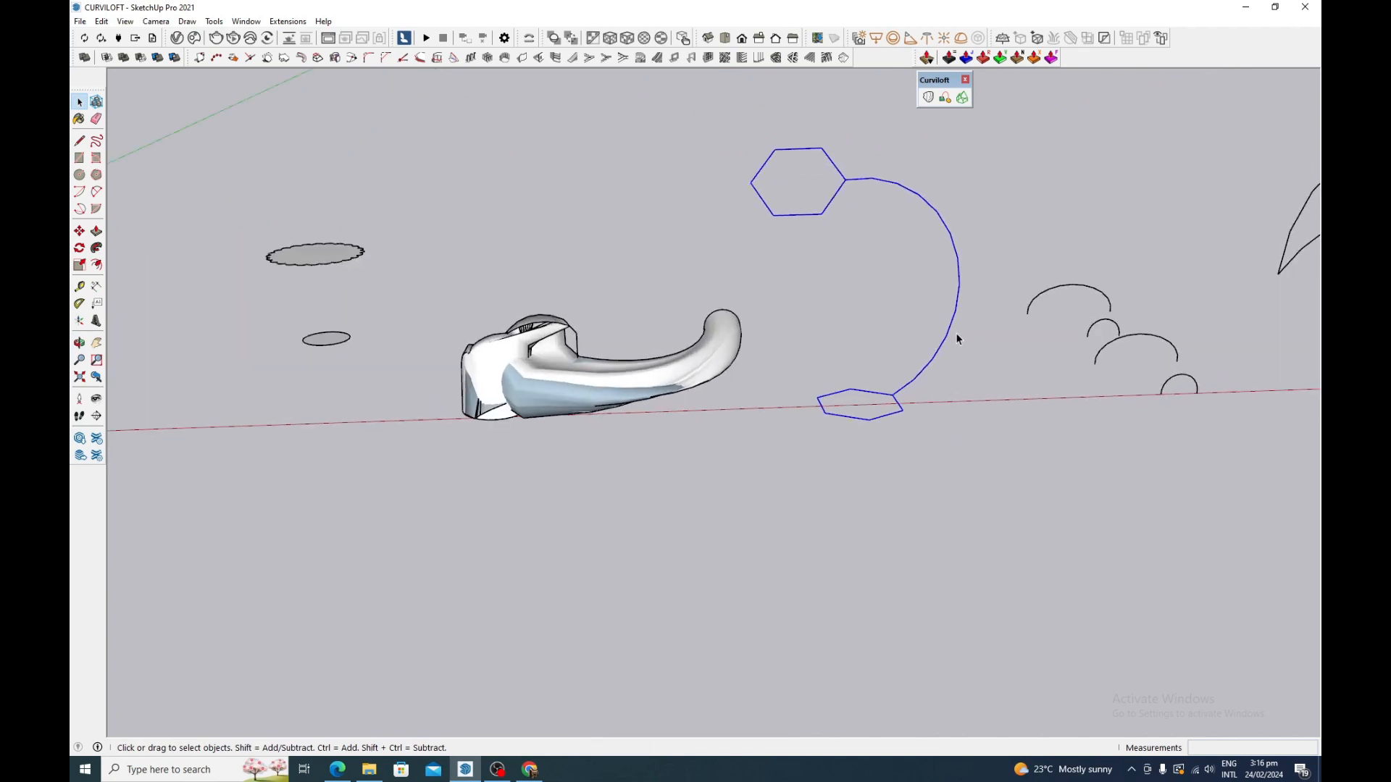
left_click(929, 97)
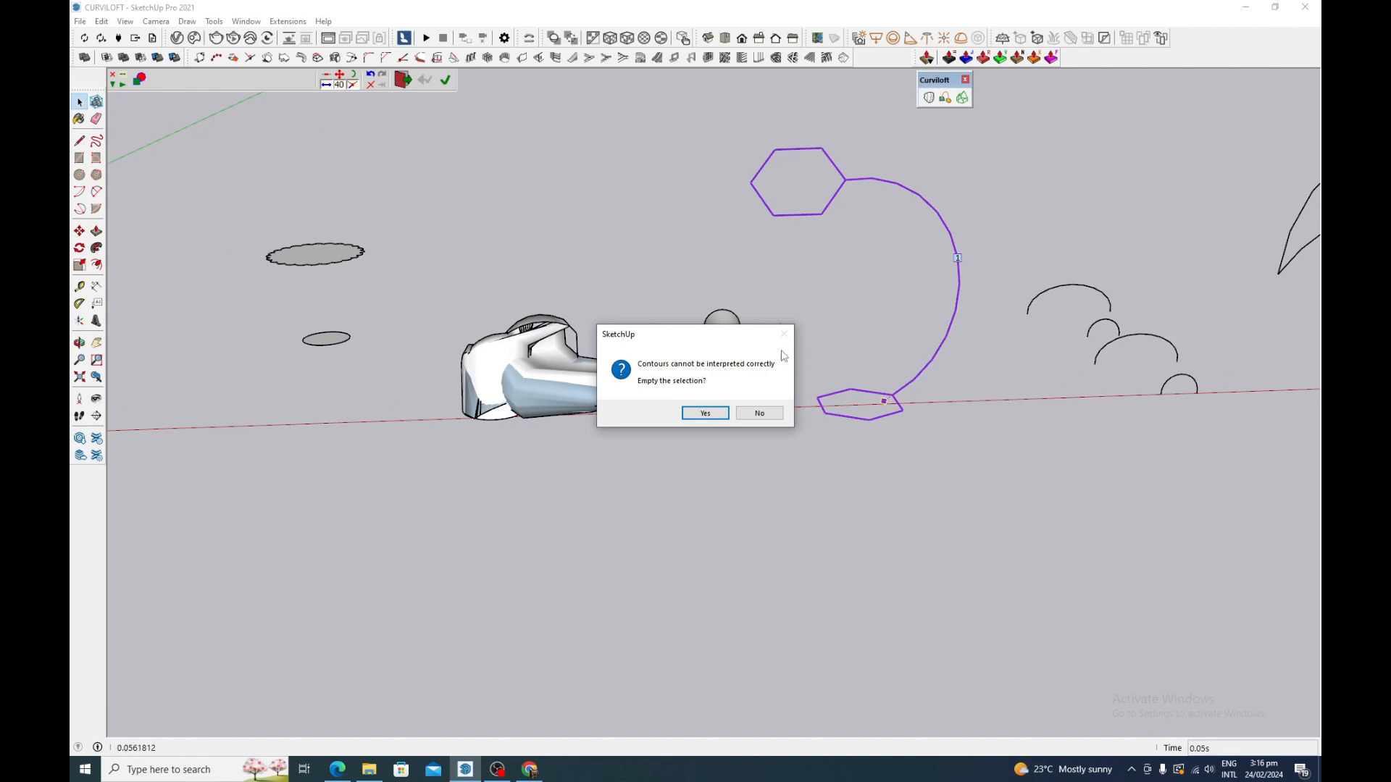
left_click(759, 413)
key("Escape")
key("space")
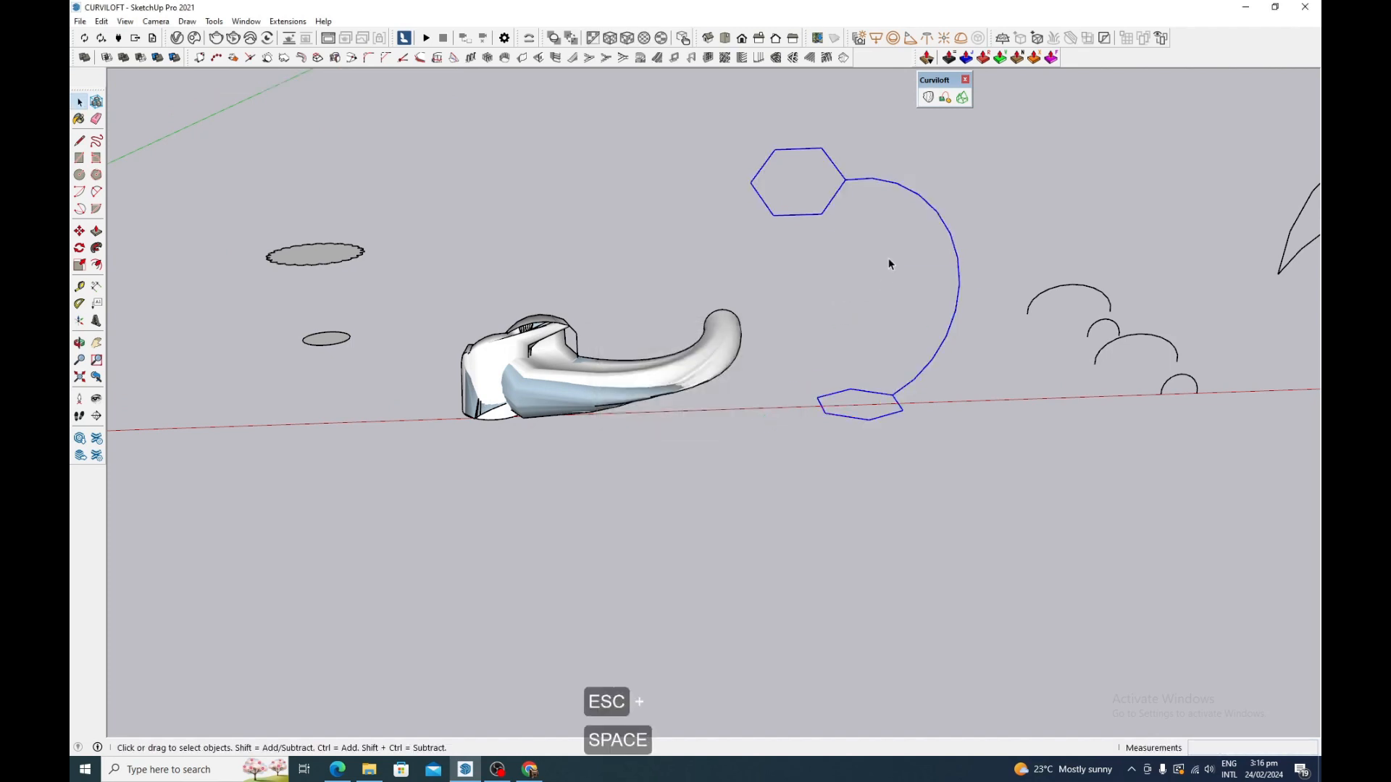
- Try a Loft along Path on the selected hexagons and arc, keep the selection and leave the tool
scroll(914, 282, "down", 1)
left_click(945, 99)
left_click(759, 411)
middle_click_drag(759, 369, 692, 384)
key("a")
key("space")
middle_click_drag(872, 391, 1043, 484)
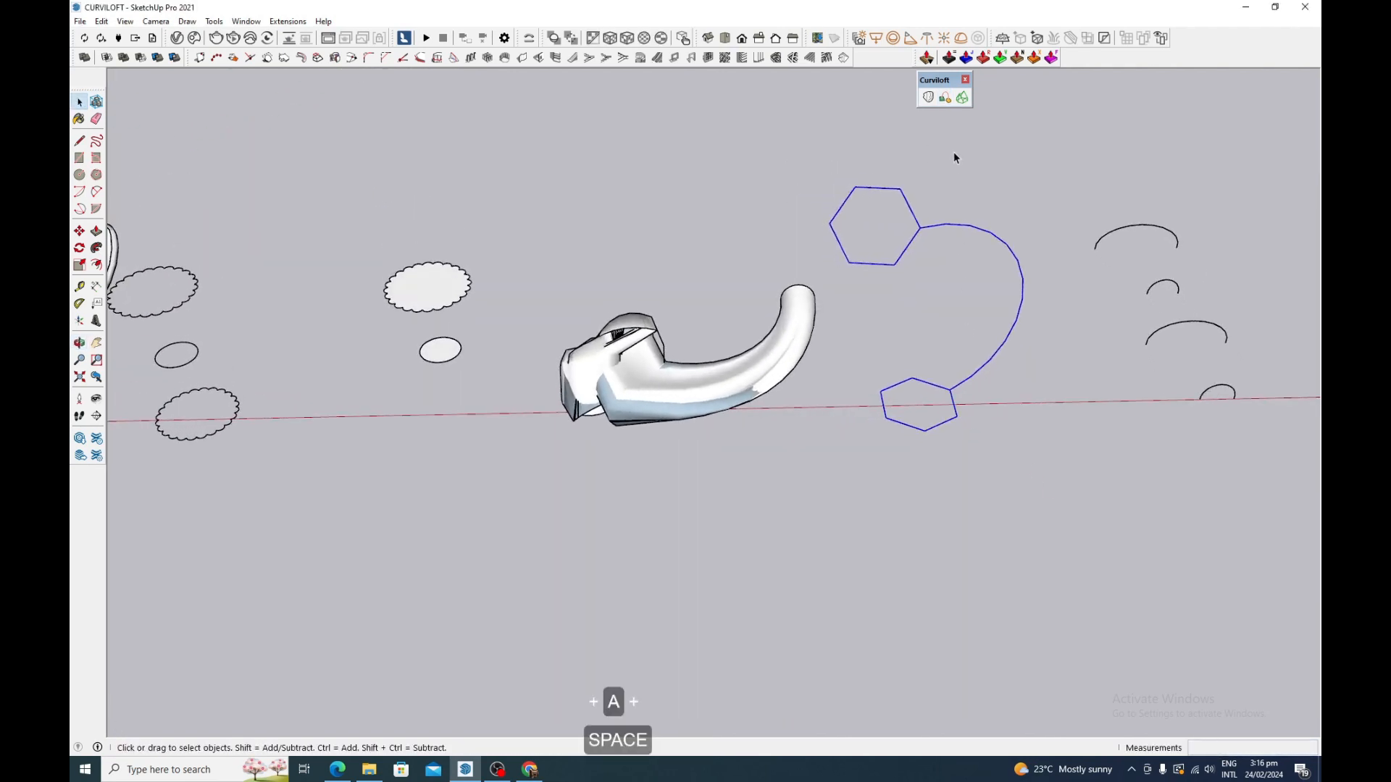
- Restart Loft along Path, empty its selection and pick the lower hexagon, the arc and the upper hexagon edge by edge
left_click(945, 99)
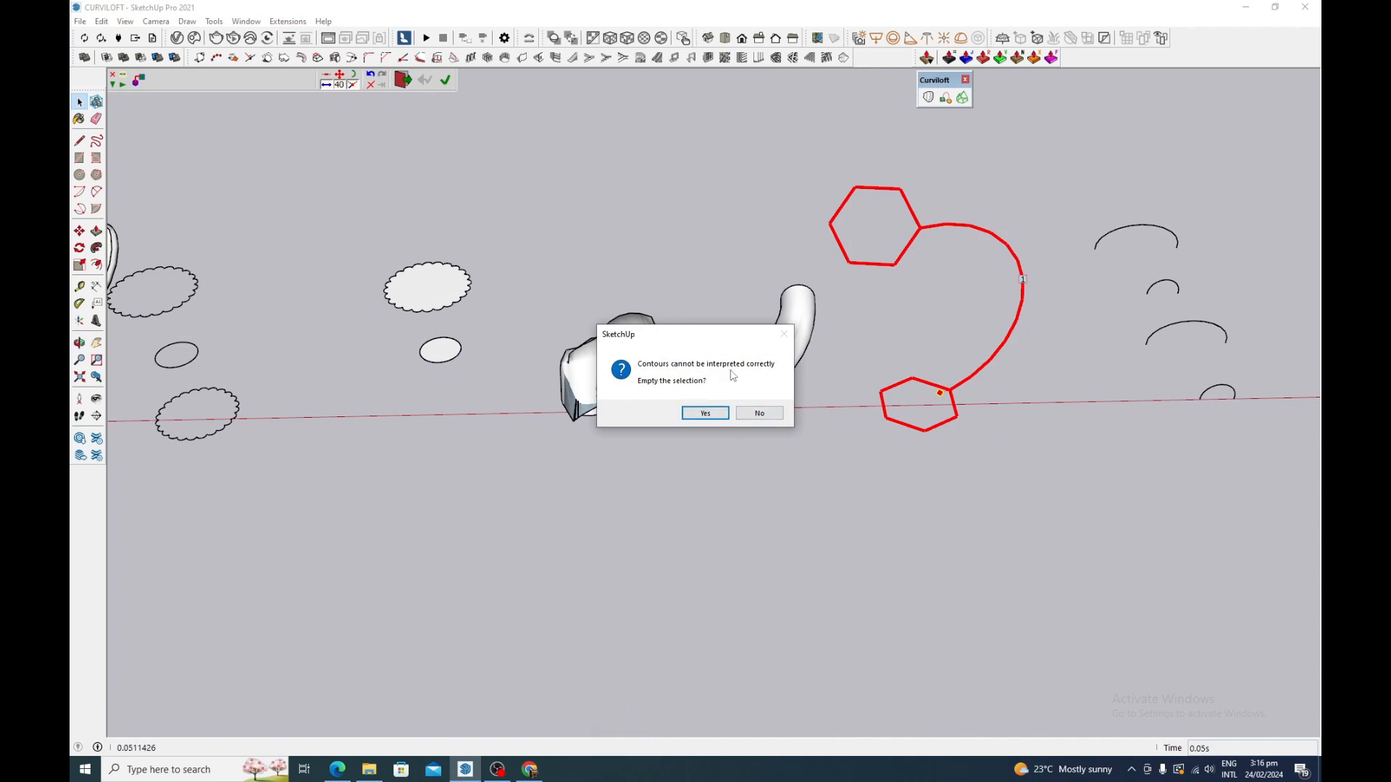
left_click(704, 414)
left_click(917, 431)
left_click(976, 377)
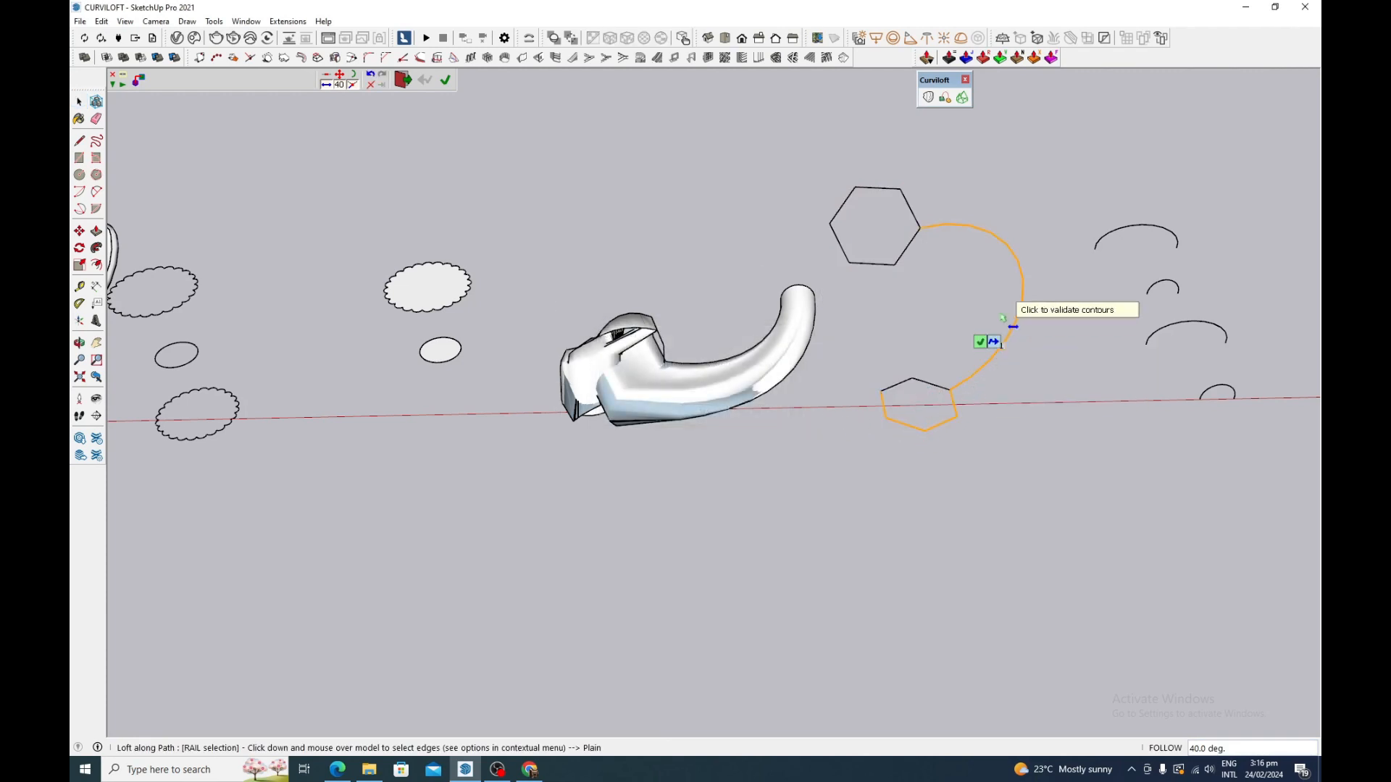
left_click(861, 263)
left_click(841, 246)
left_click(842, 204)
left_click(880, 188)
left_click(910, 208)
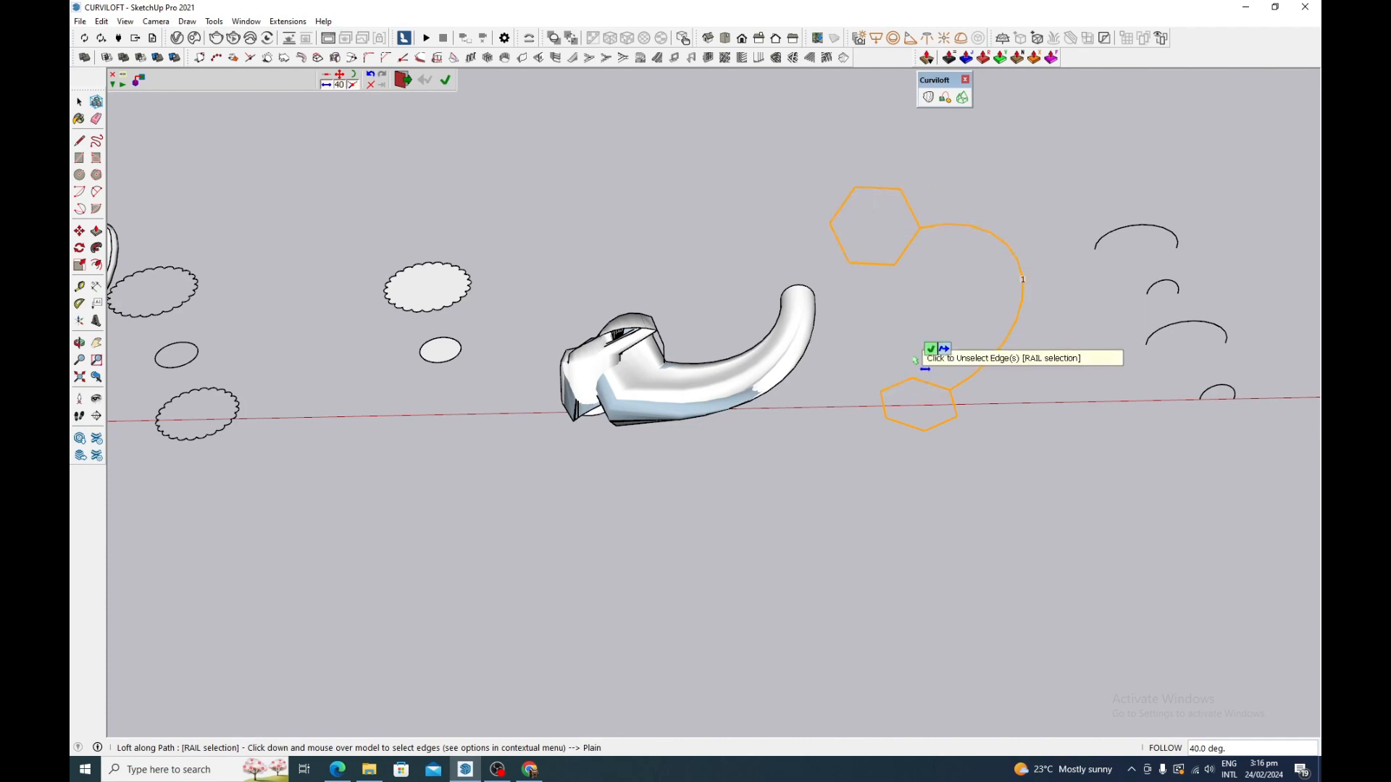
- Try to validate the hand-picked hexagon and arc contours, keep the selection and leave the Loft along Path tool
left_click(891, 316)
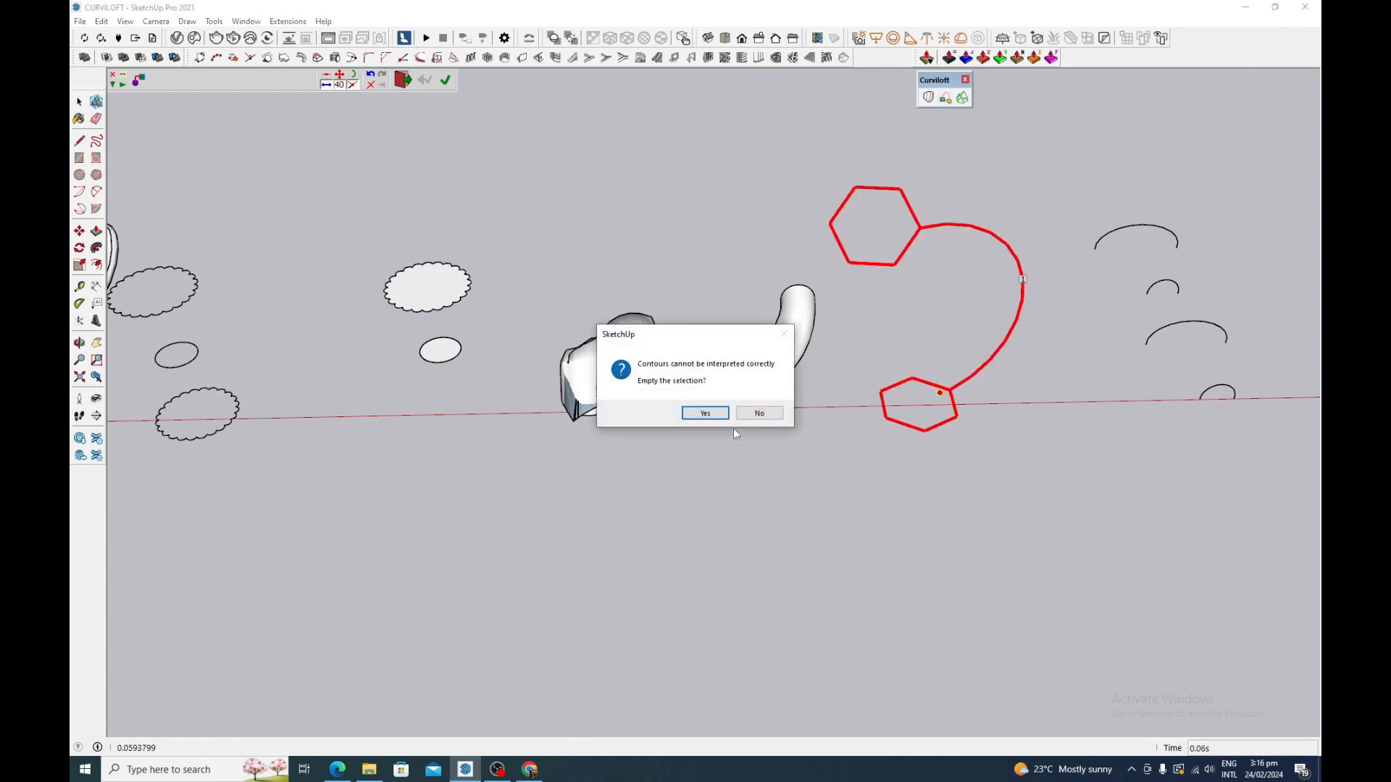
left_click(759, 413)
key("space")
key("Escape")
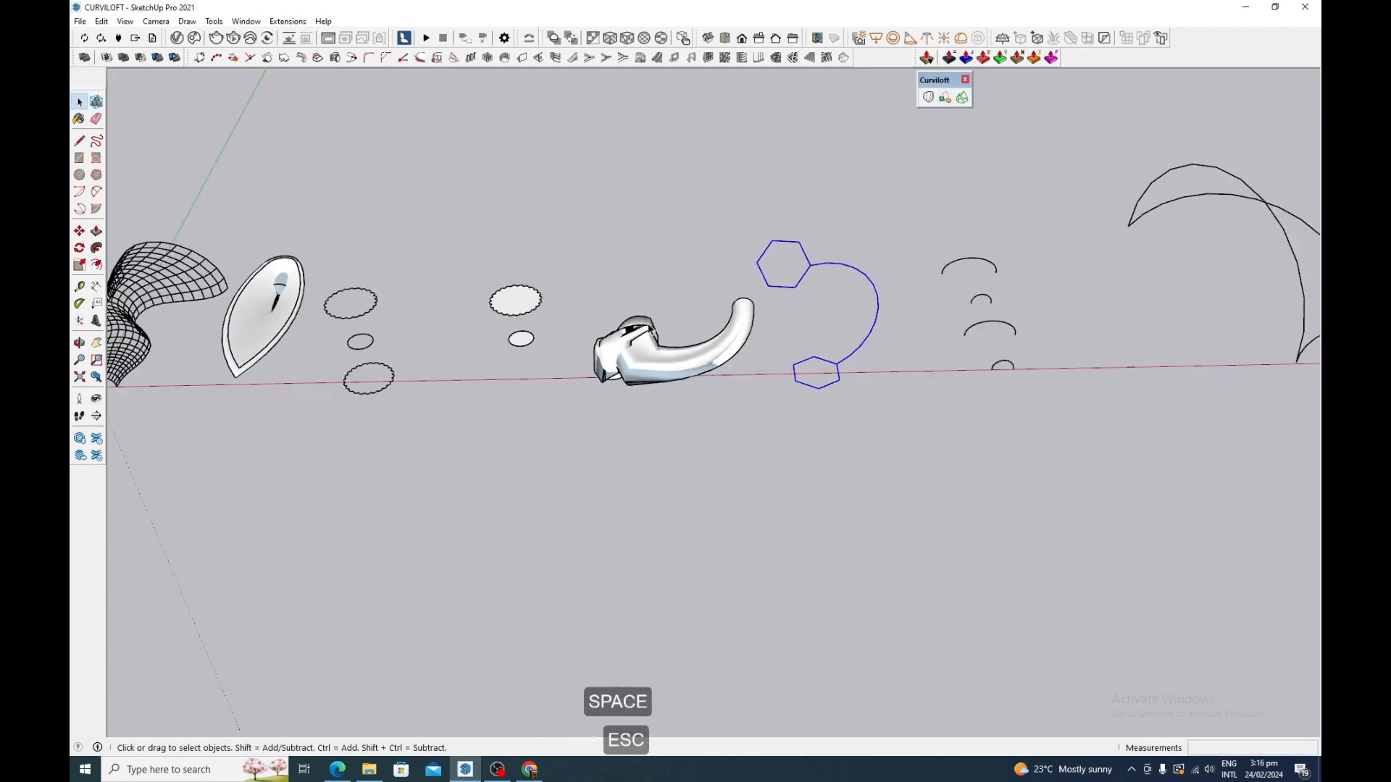
- Select the four separate stacked arcs beyond the hexagon profiles
mouse_move(981, 360)
middle_mouse_down()
mouse_move(891, 341)
mouse_move(690, 341)
mouse_move(997, 373)
middle_mouse_up()
scroll(994, 367, "up", 2)
scroll(989, 365, "down", 2)
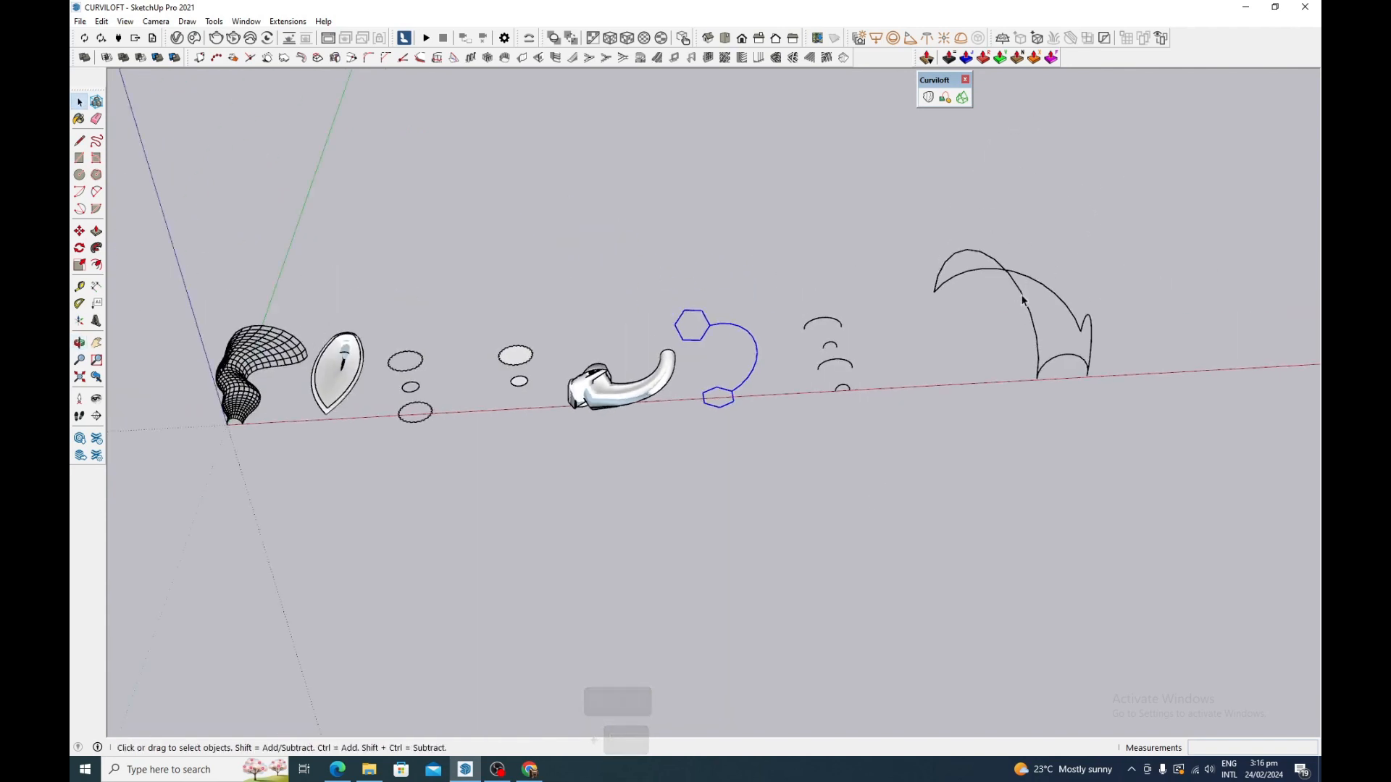
scroll(1029, 289, "up", 2)
scroll(1082, 314, "up", 3)
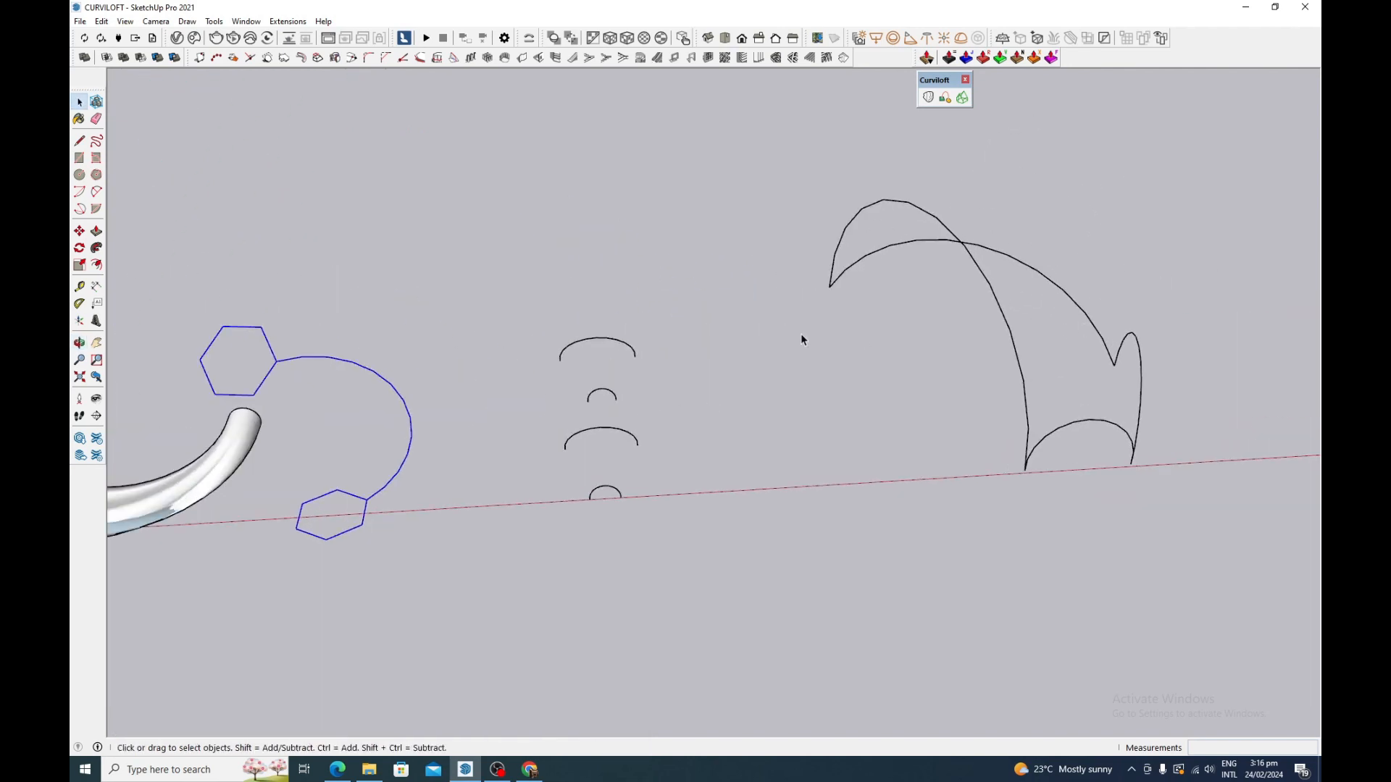
scroll(753, 344, "up", 2)
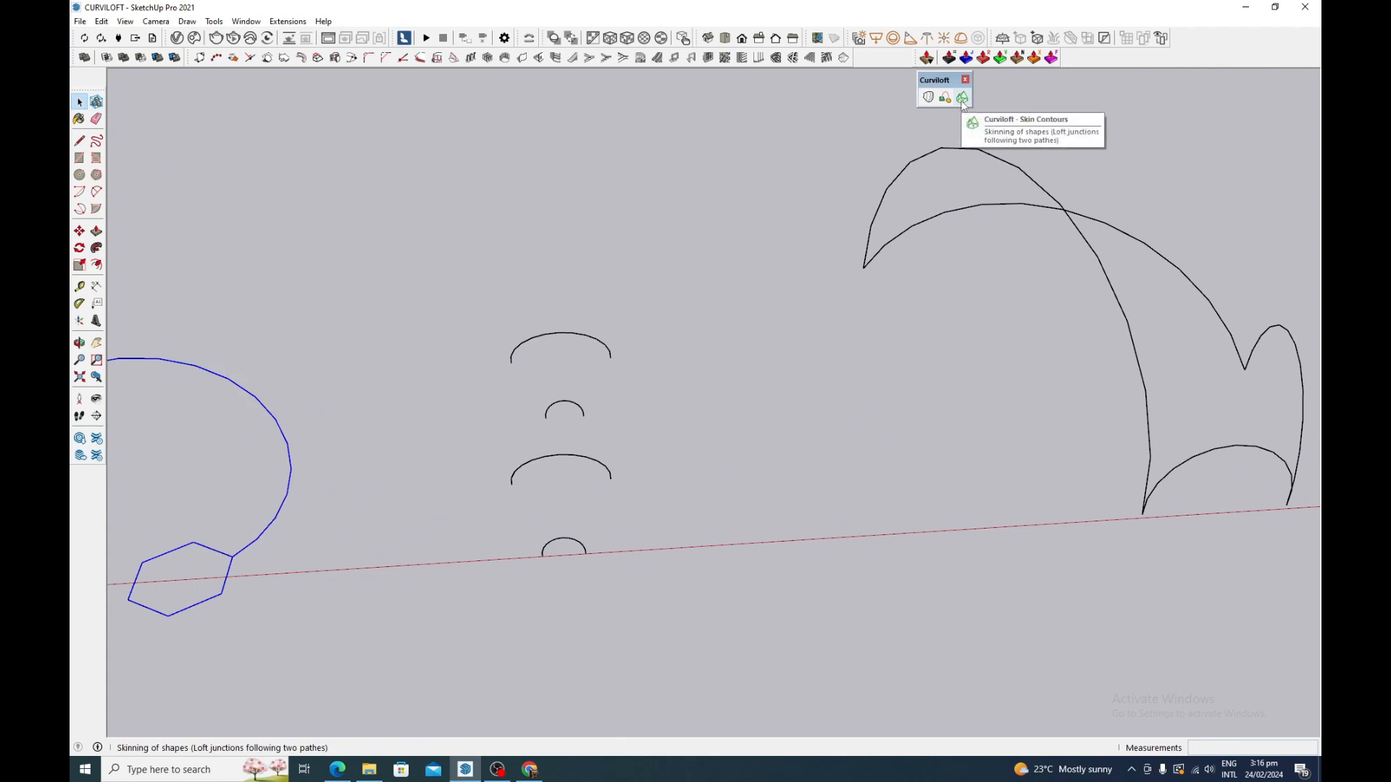
scroll(811, 348, "down", 2)
left_click_drag(615, 339, 755, 543)
- Examine the row of lofts and contours, ending with a close view of the four stacked arcs
scroll(942, 446, "down", 2)
scroll(942, 438, "down", 2)
scroll(435, 449, "up", 4)
scroll(350, 439, "down", 2)
scroll(333, 443, "up", 3)
scroll(313, 449, "down", 1)
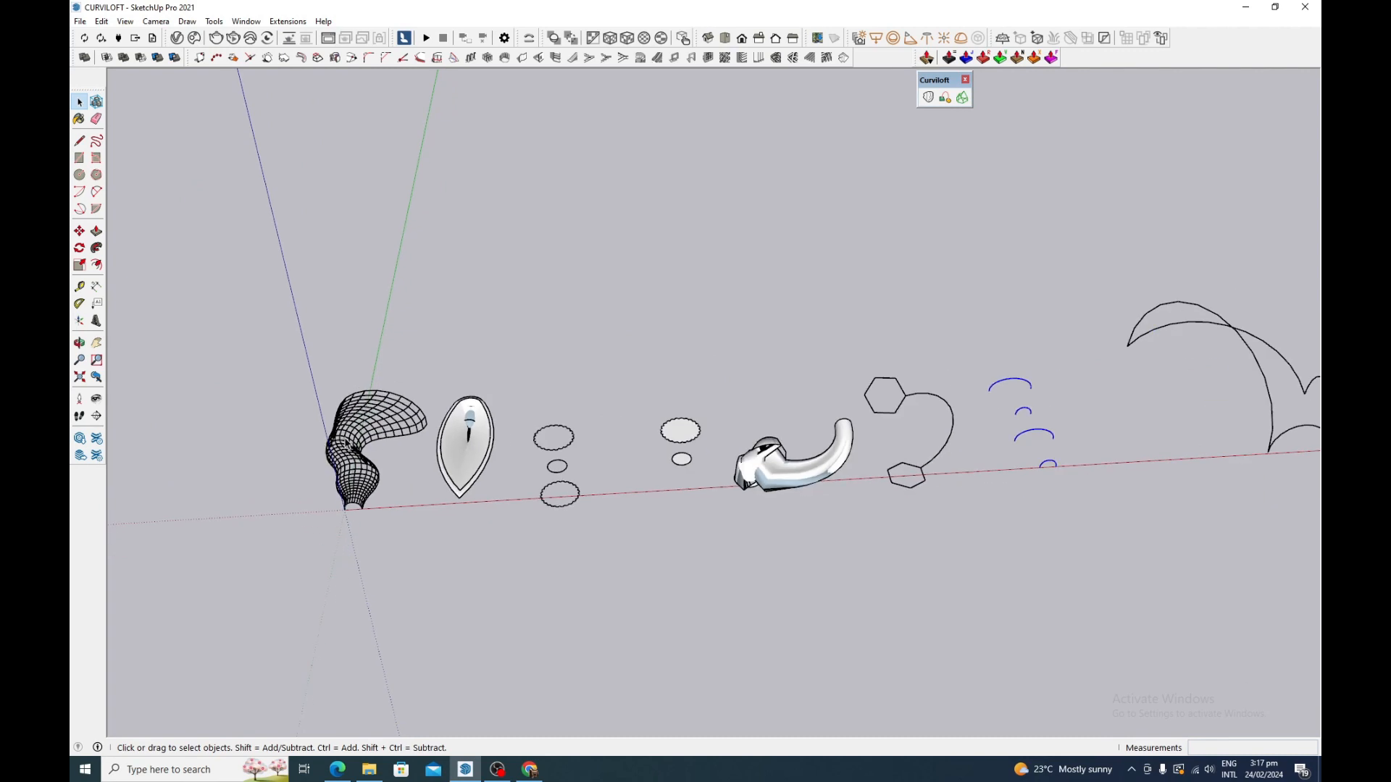
scroll(349, 444, "up", 1)
scroll(329, 442, "down", 2)
scroll(1081, 398, "up", 4)
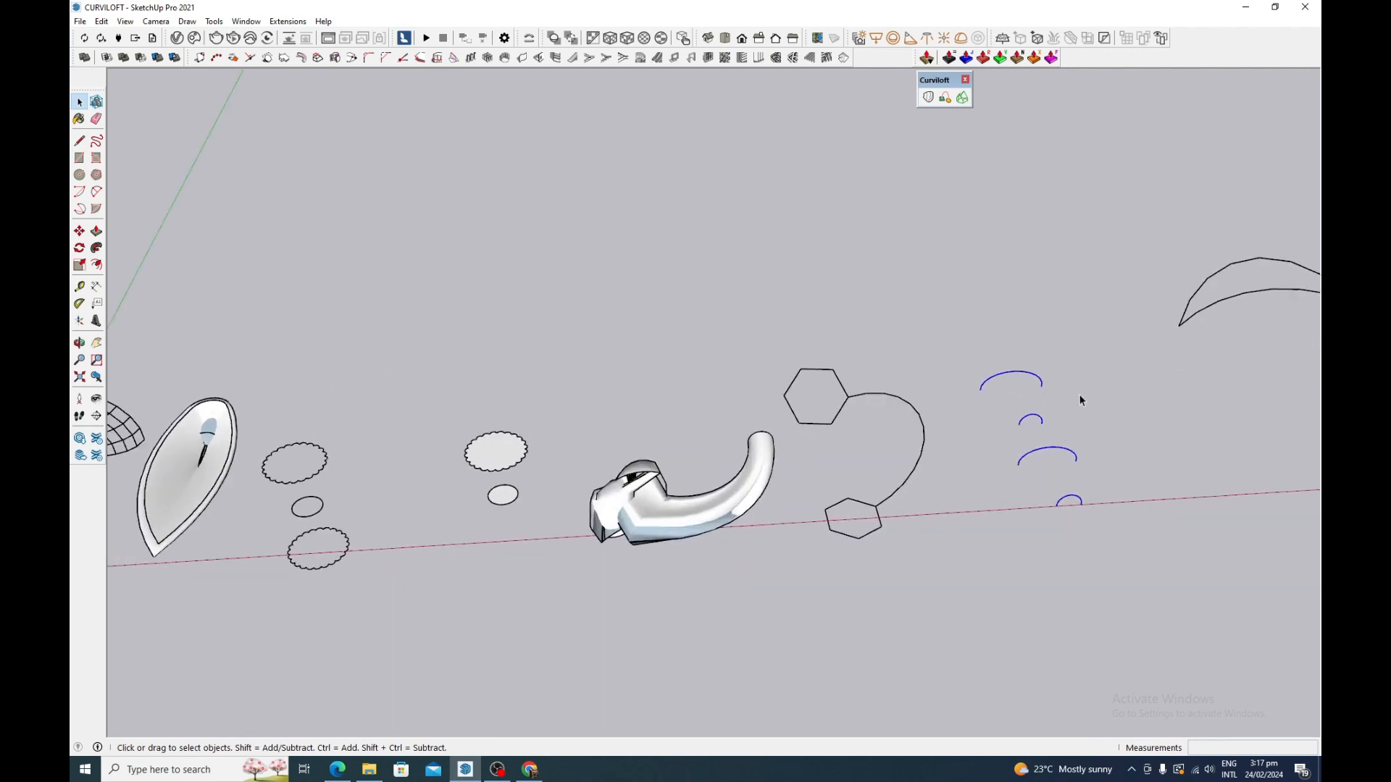
middle_click_drag(1143, 392, 882, 271)
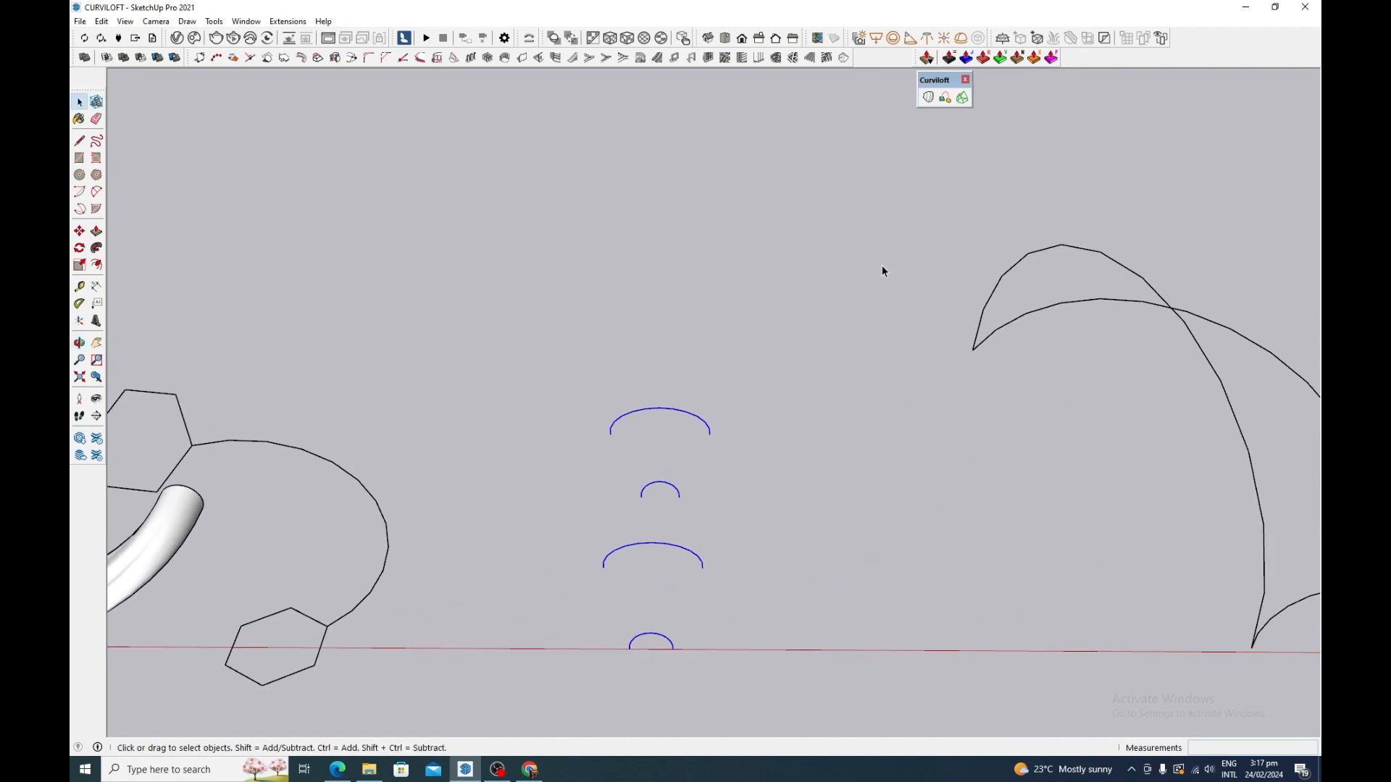
- Try Skin Contours on the four unconnected stacked arcs and leave the tool
left_click(962, 100)
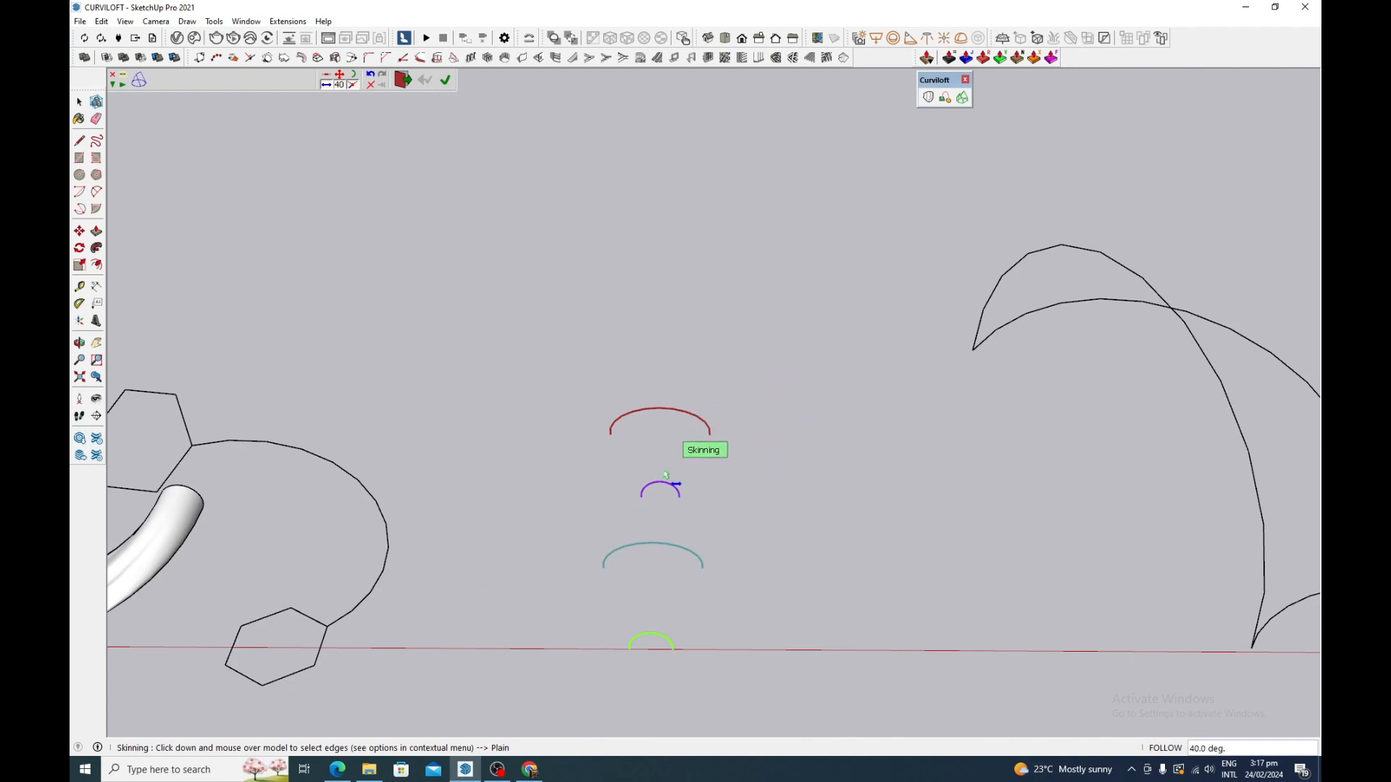
key("Escape")
key("space")
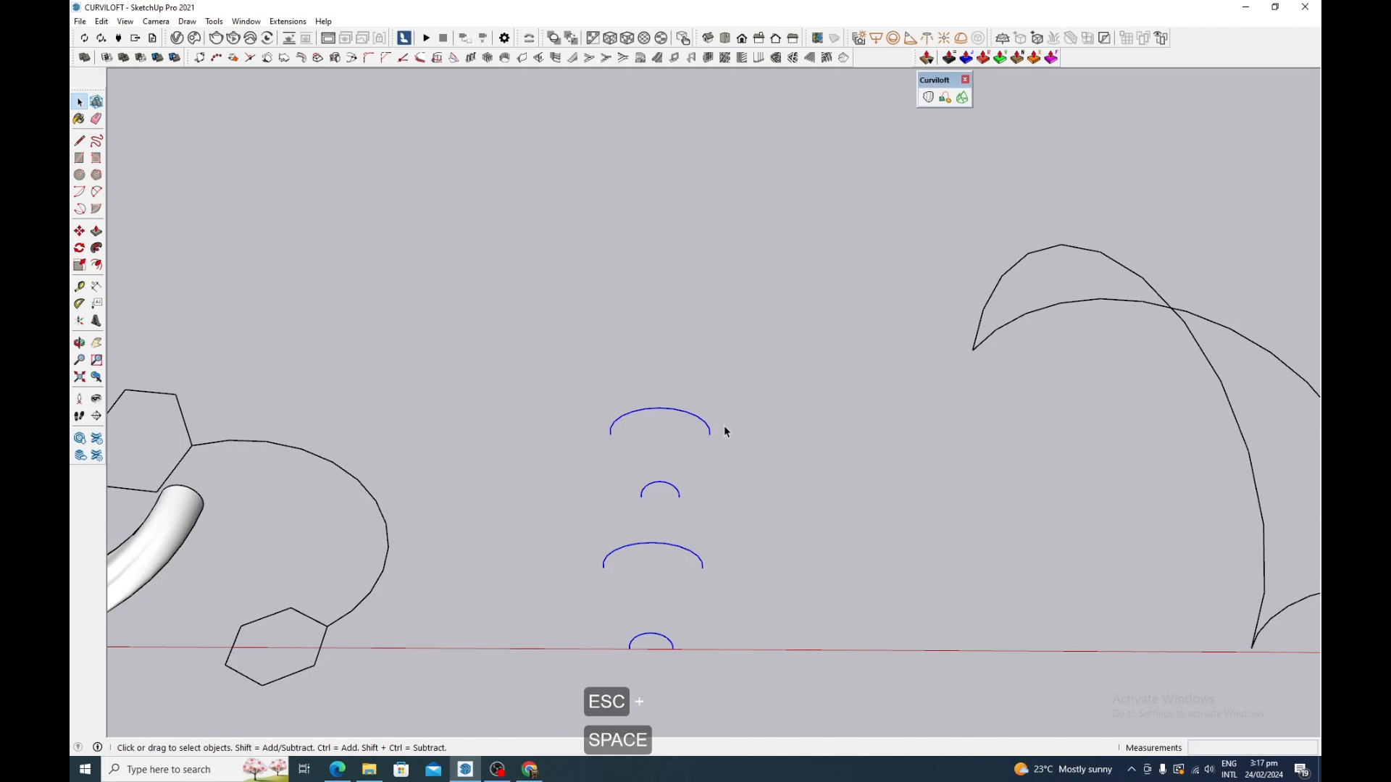
- Draw an arc with a bulge of about 1' 11" joining the right ends of the top arc and the small arc below it
middle_click_drag(724, 424, 720, 449)
key("a")
left_click(717, 453)
left_click(683, 504)
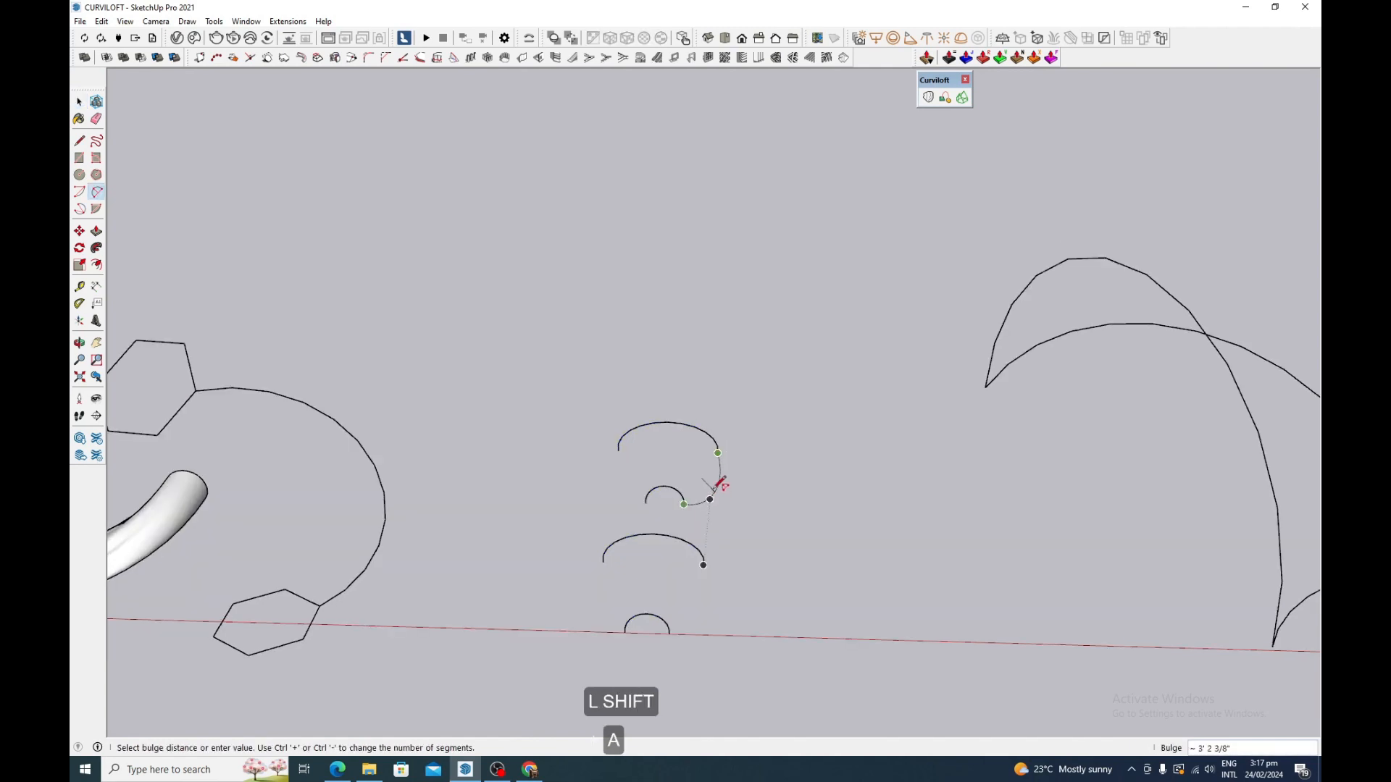
left_click(720, 480)
- Draw two more connecting arcs, one joining the left ends of the middle arcs and one joining the right ends of the two lowest arcs
left_click(646, 503)
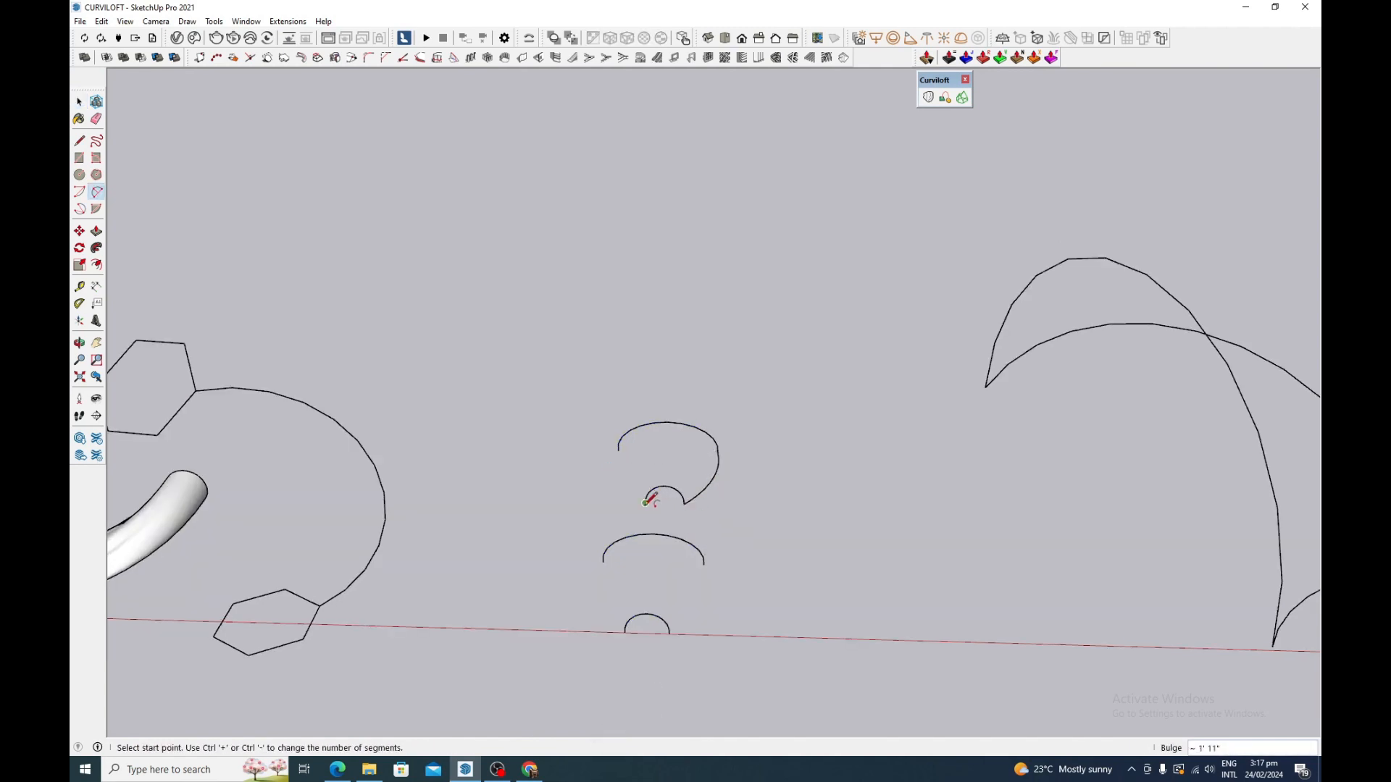
left_click(602, 562)
left_click(594, 537)
left_click(703, 565)
left_click(670, 633)
left_click(696, 622)
key("space")
- Try Skin Contours on the open chain of connected arcs, then cancel it
middle_click_drag(701, 487, 613, 389)
left_click_drag(540, 392, 876, 699)
middle_click_drag(876, 699, 724, 551)
left_click(962, 98)
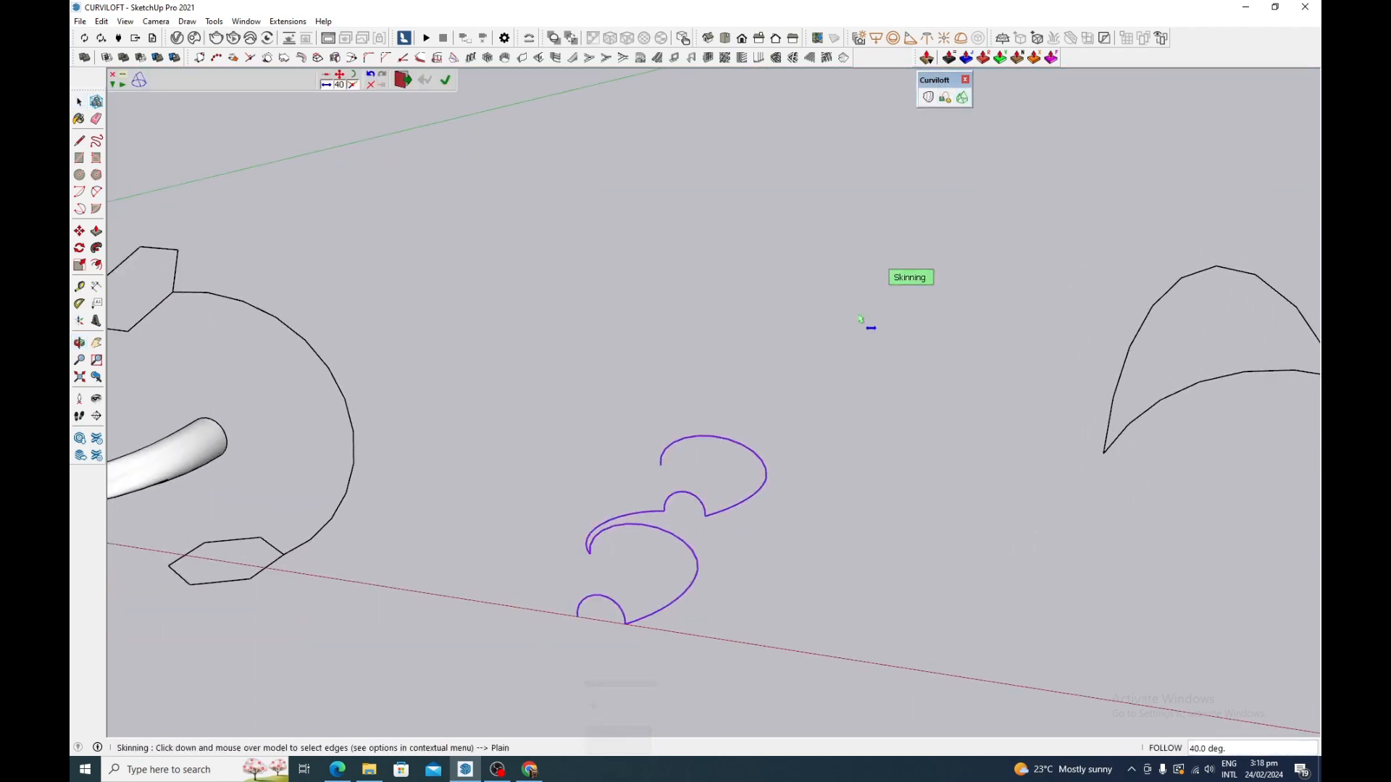
middle_click_drag(782, 381, 791, 408)
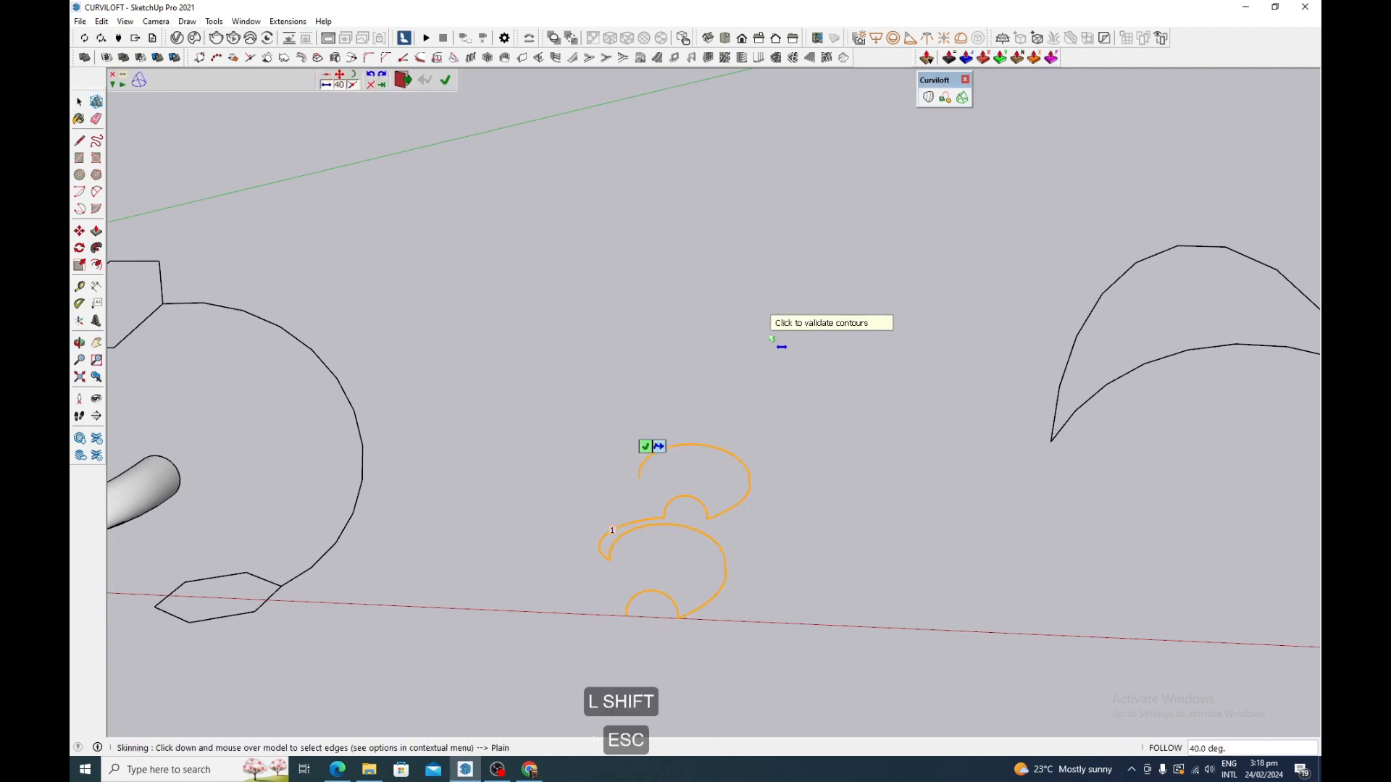
left_click(828, 349)
key("Escape")
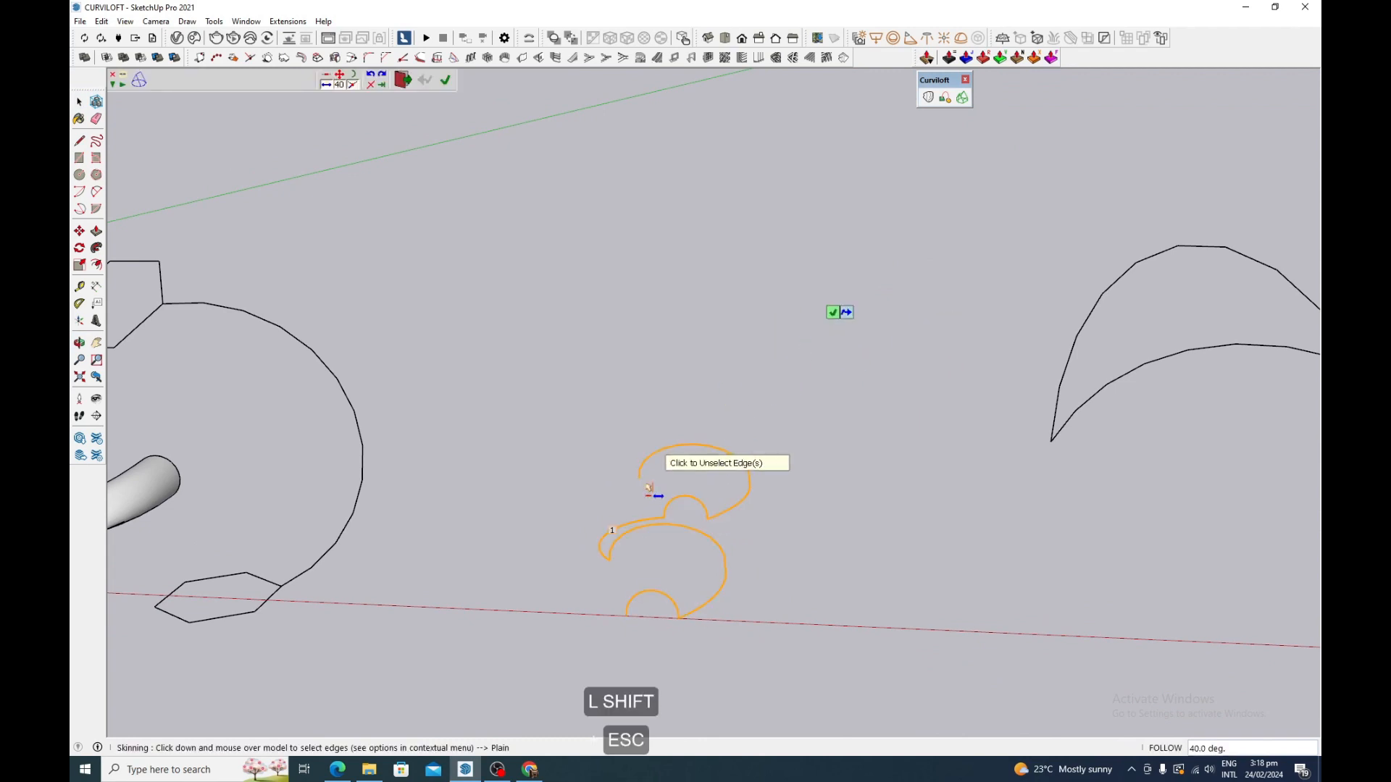
- Close the chain with a large arc from the top arc's left end to the bottom arc's left end
key("a")
left_click(639, 478)
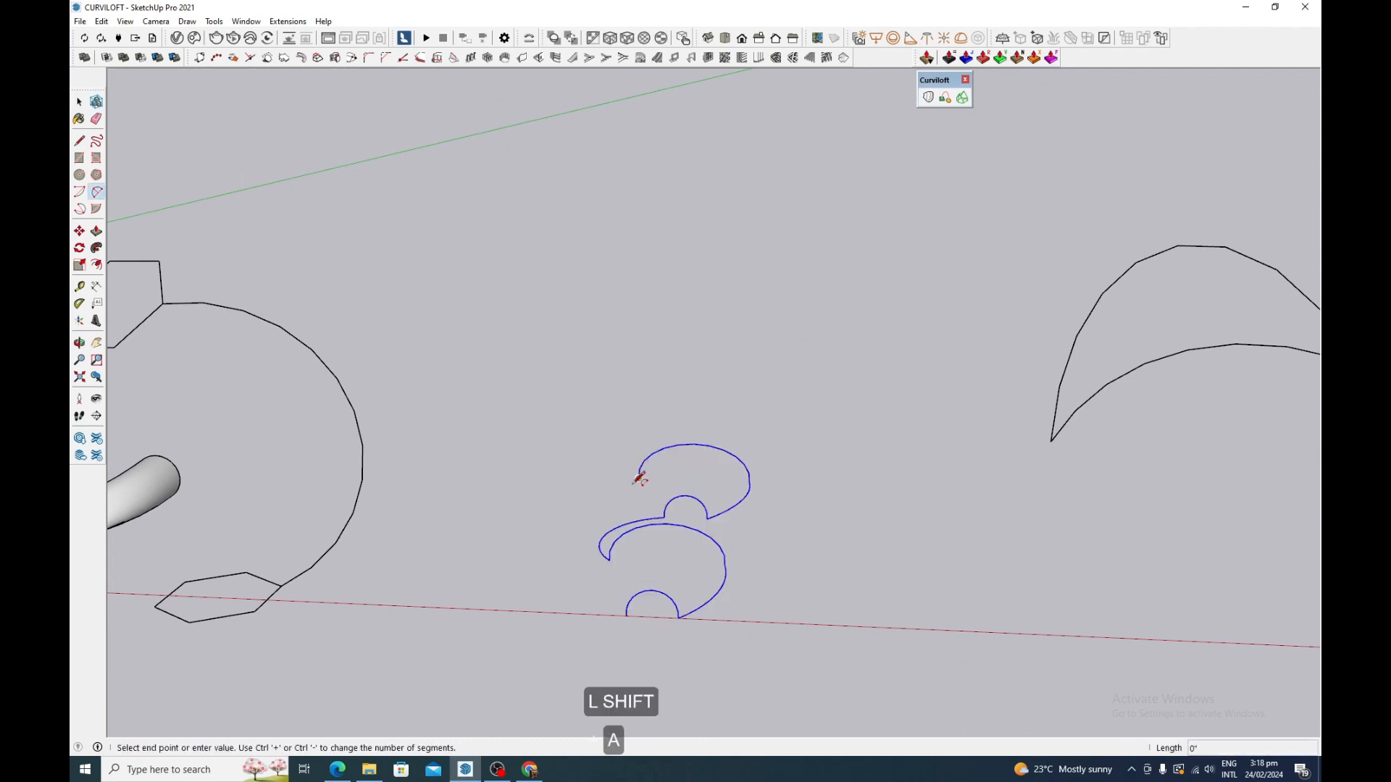
left_click(626, 615)
middle_click_drag(626, 616, 602, 562)
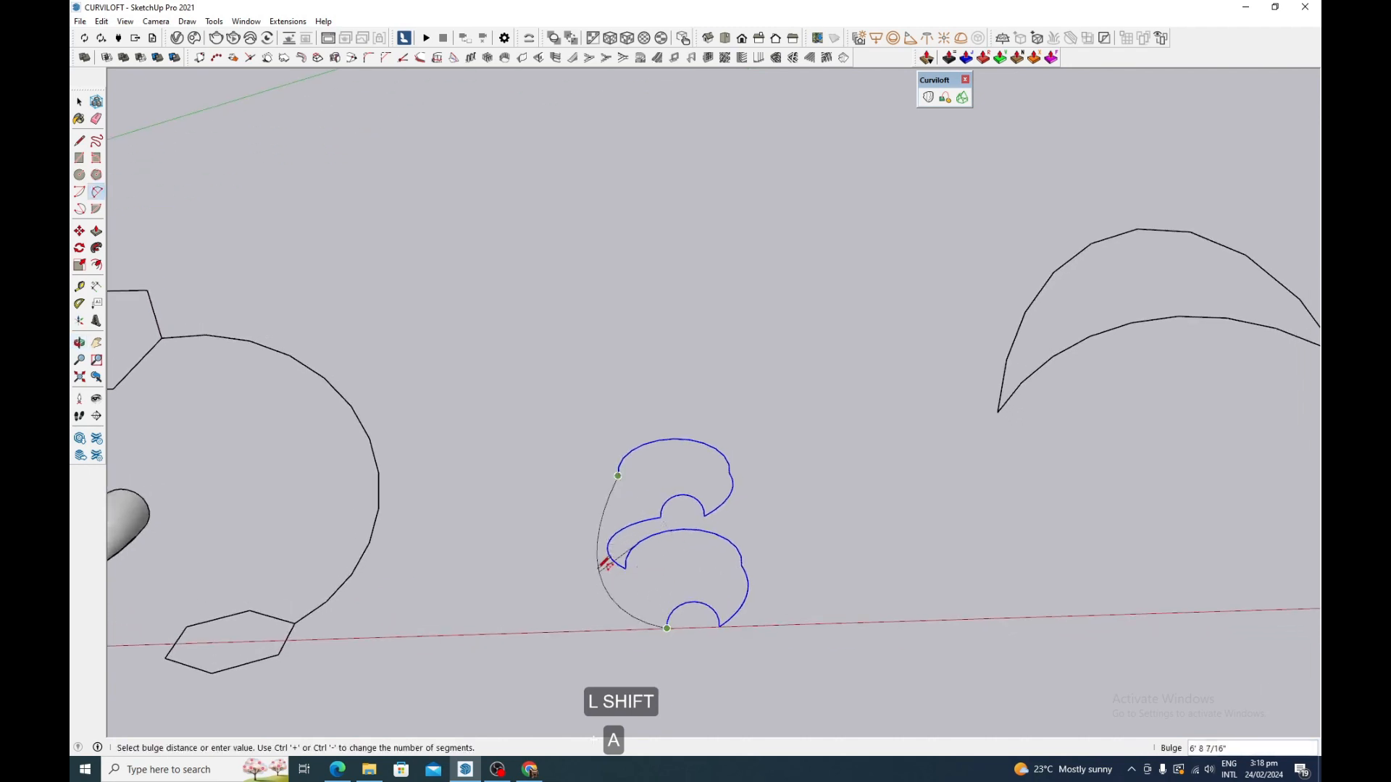
left_click(582, 557)
key("space")
- Select the closed outline of arcs and preview a Skin Contours surface across it
left_click_drag(515, 354, 838, 692)
left_click(962, 97)
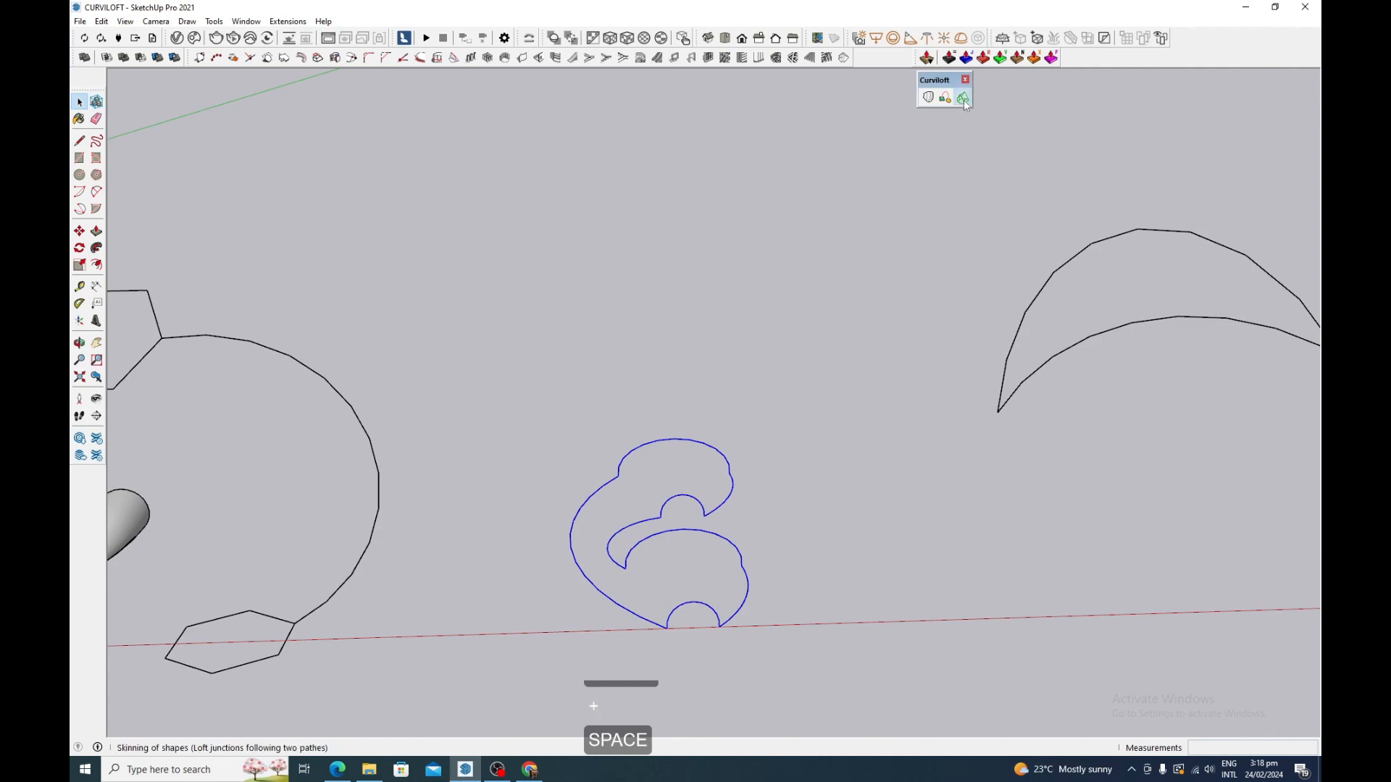
middle_click_drag(748, 438, 881, 437)
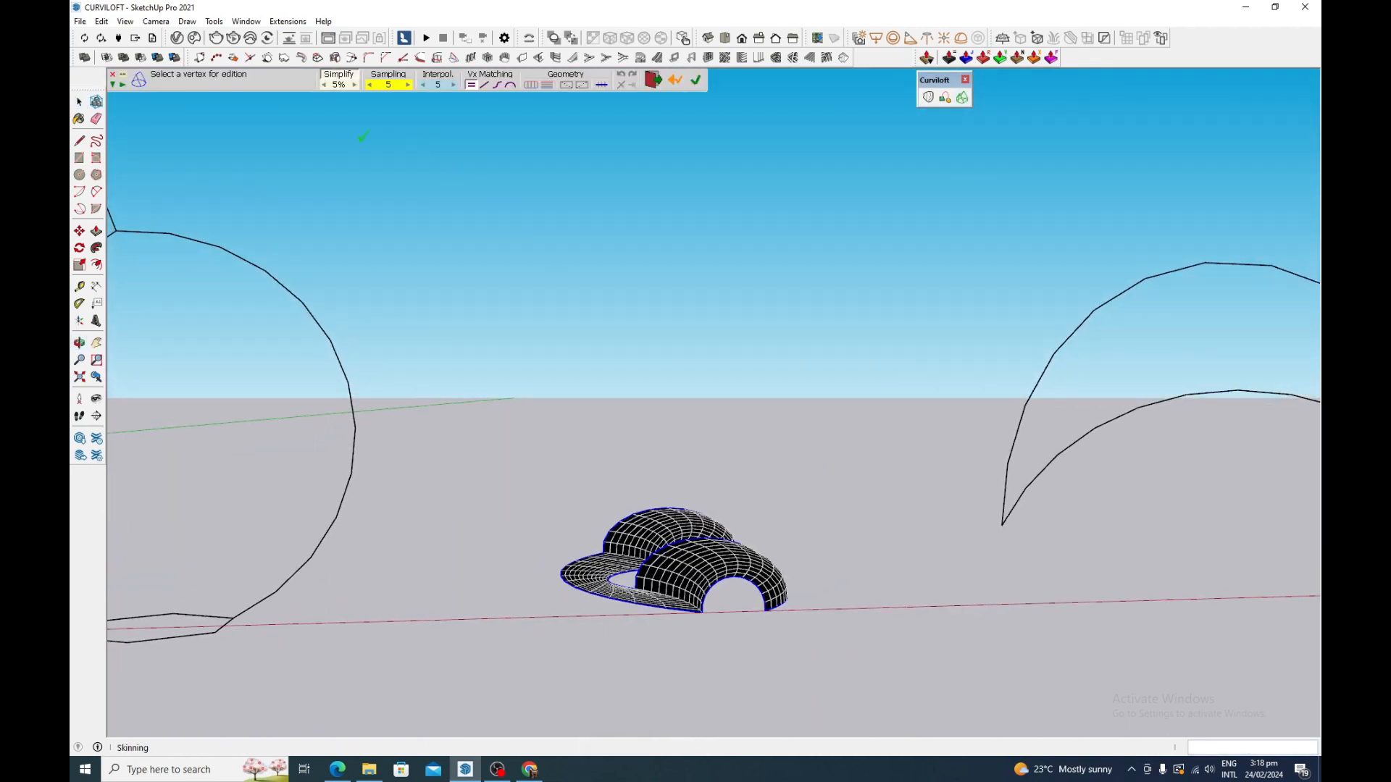
middle_click_drag(854, 572, 683, 633)
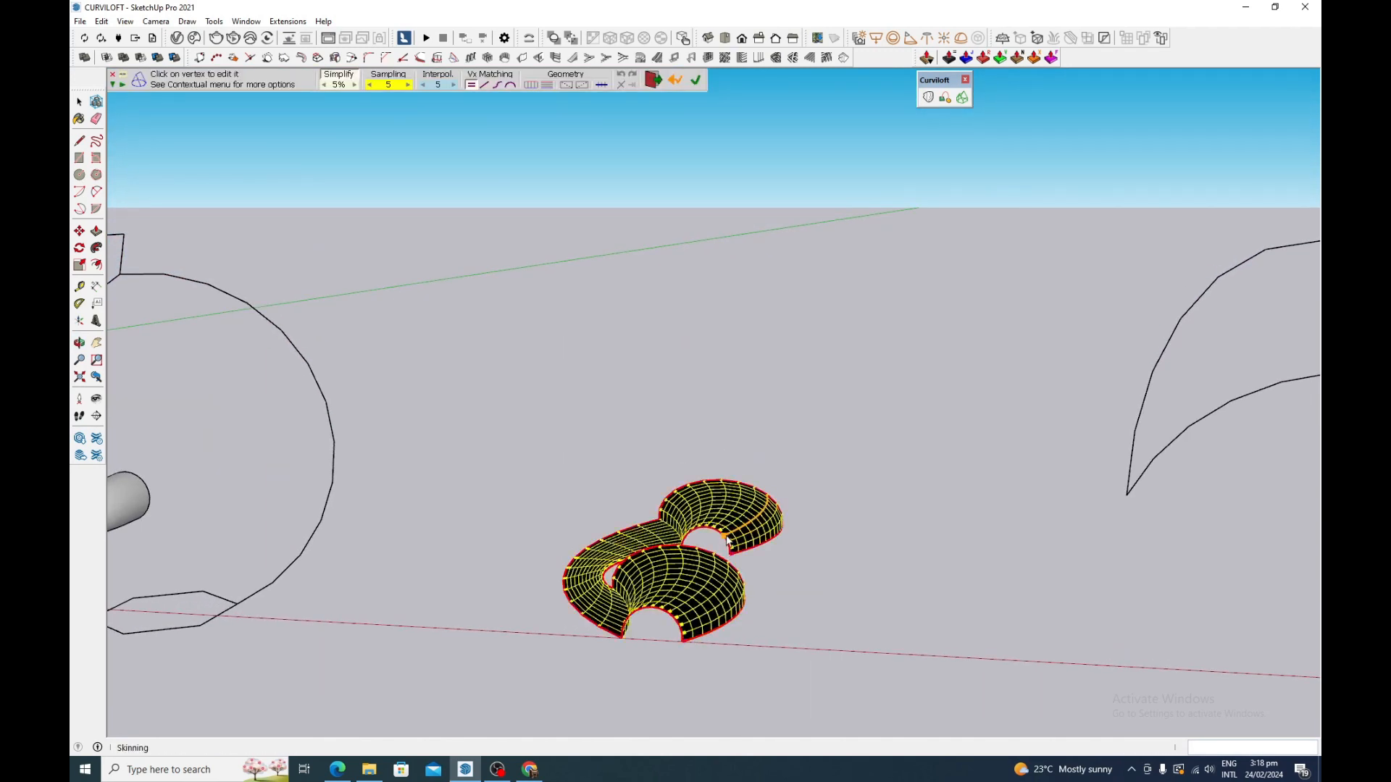
scroll(660, 528, "down", 1)
scroll(689, 540, "up", 3)
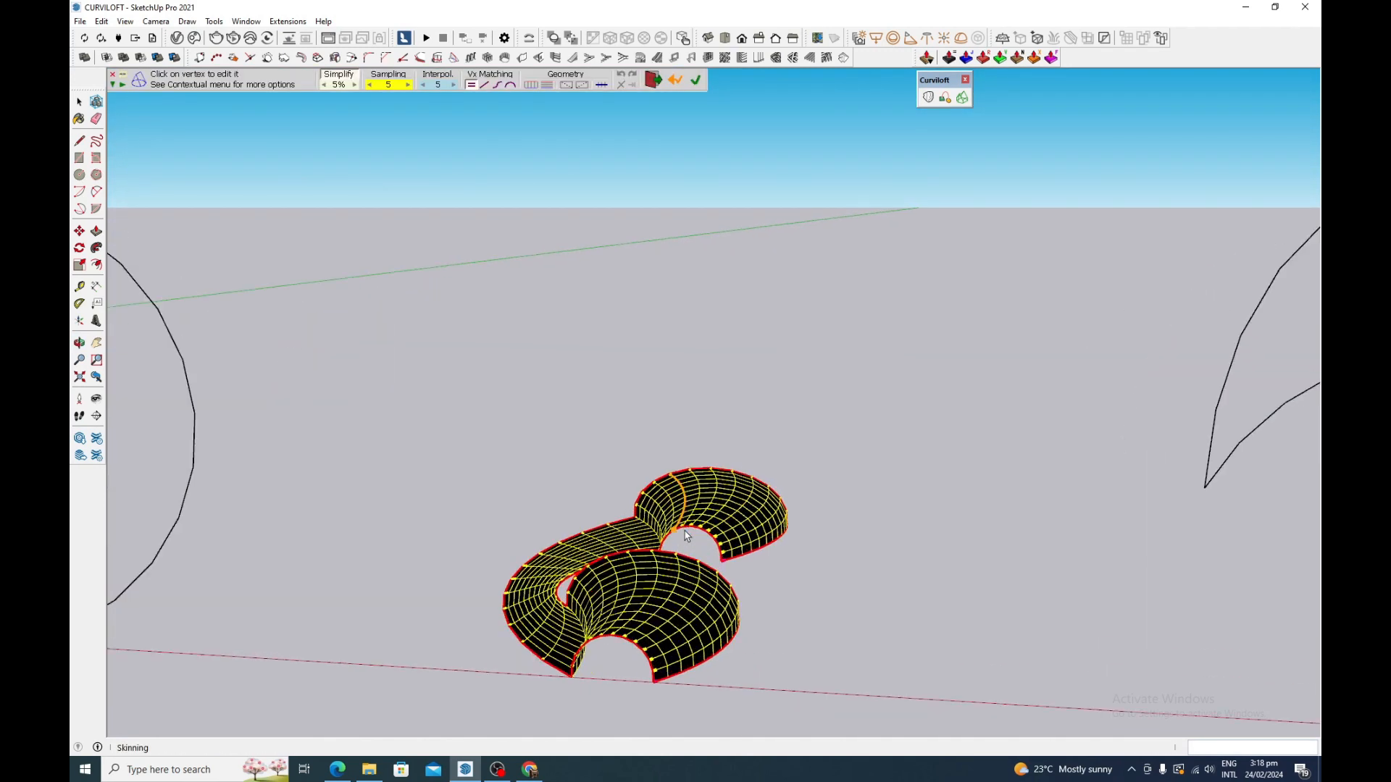
middle_click_drag(692, 539, 754, 523)
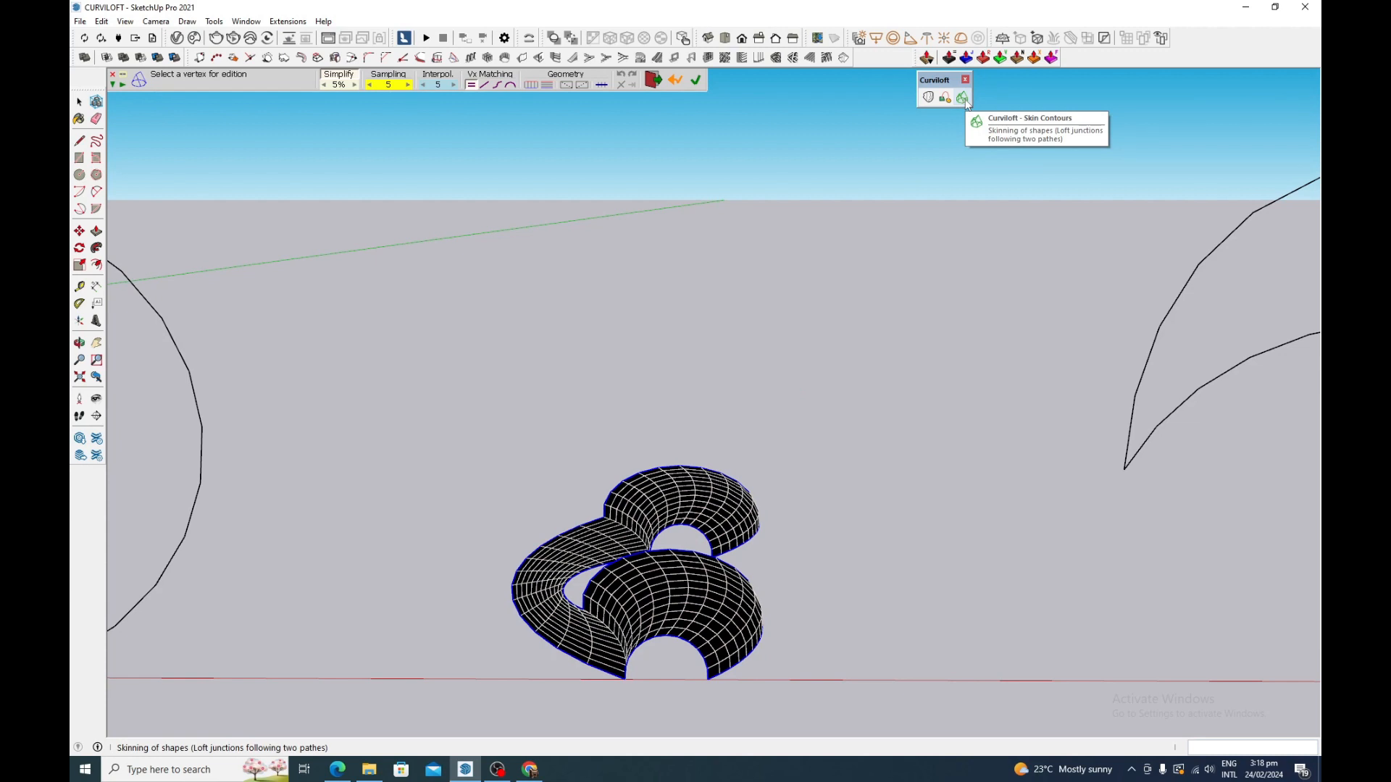
- Generate the skinned surface from the preview on the closed arc outline
middle_click_drag(695, 398, 692, 427)
scroll(567, 557, "up", 2)
middle_click_drag(567, 557, 575, 673)
middle_click_drag(572, 595, 688, 458)
middle_click_drag(658, 518, 658, 530)
left_click(734, 441)
- Examine the finished skin surface from several angles and leave the Skin Contours tool
middle_click_drag(776, 435, 556, 629)
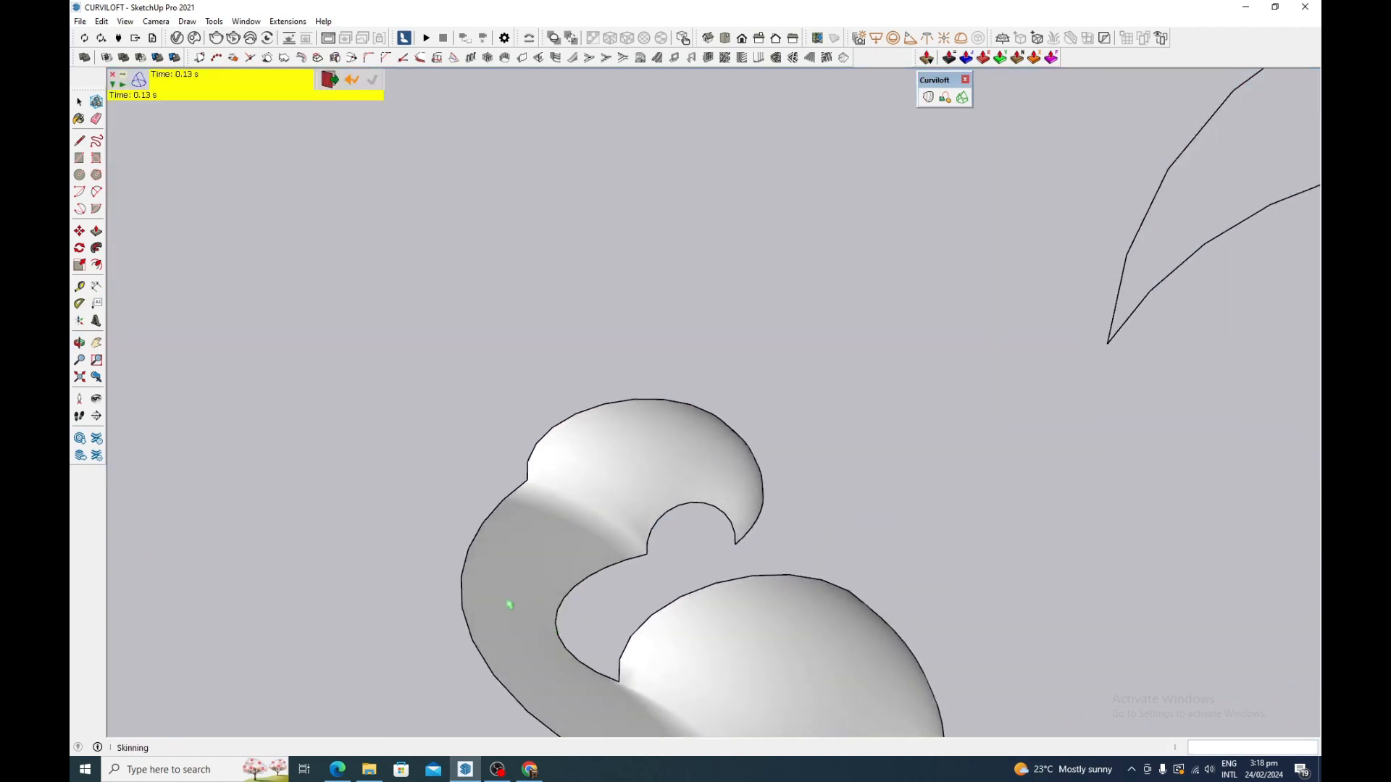
scroll(509, 604, "down", 3)
mouse_move(515, 577)
middle_mouse_down()
mouse_move(515, 599)
mouse_move(459, 497)
mouse_move(518, 568)
mouse_move(460, 562)
mouse_move(528, 583)
middle_mouse_up()
scroll(461, 604, "down", 2)
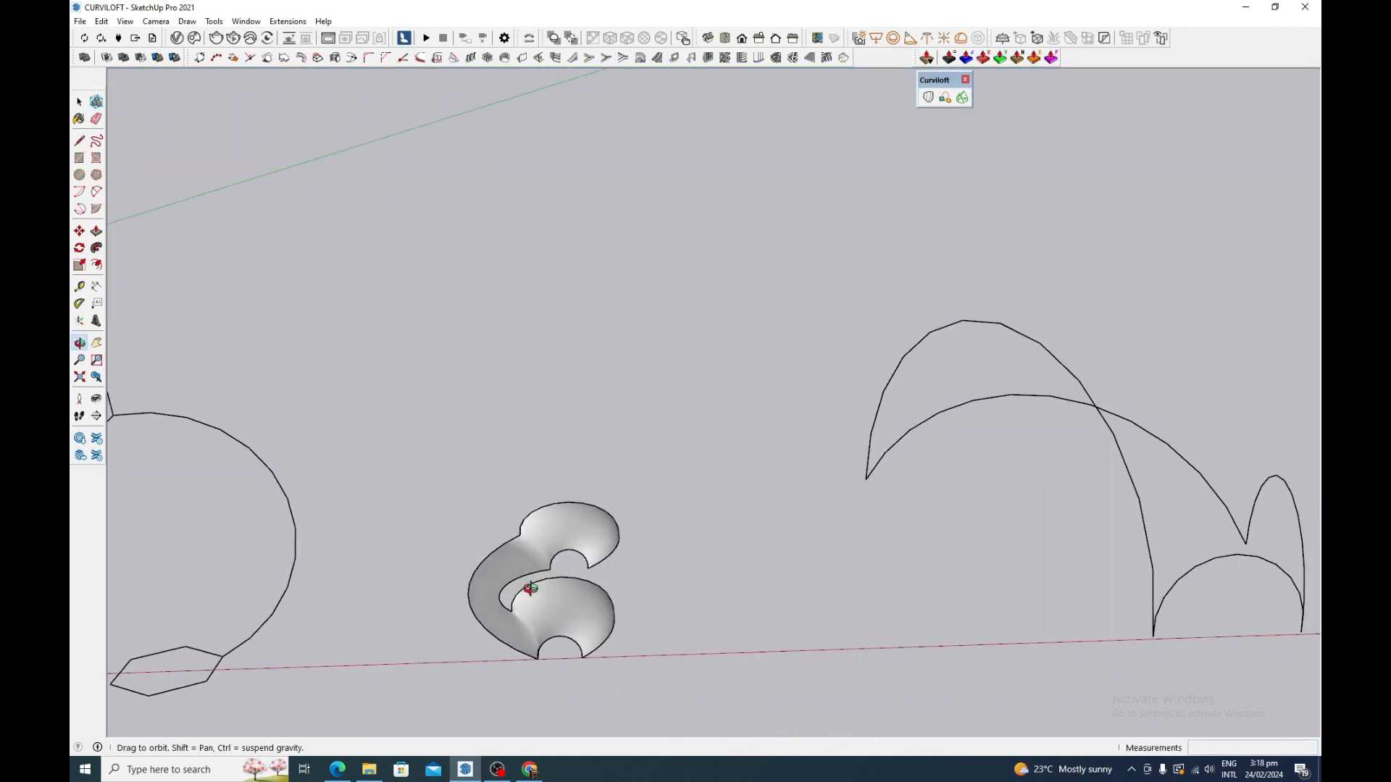
scroll(603, 640, "up", 2)
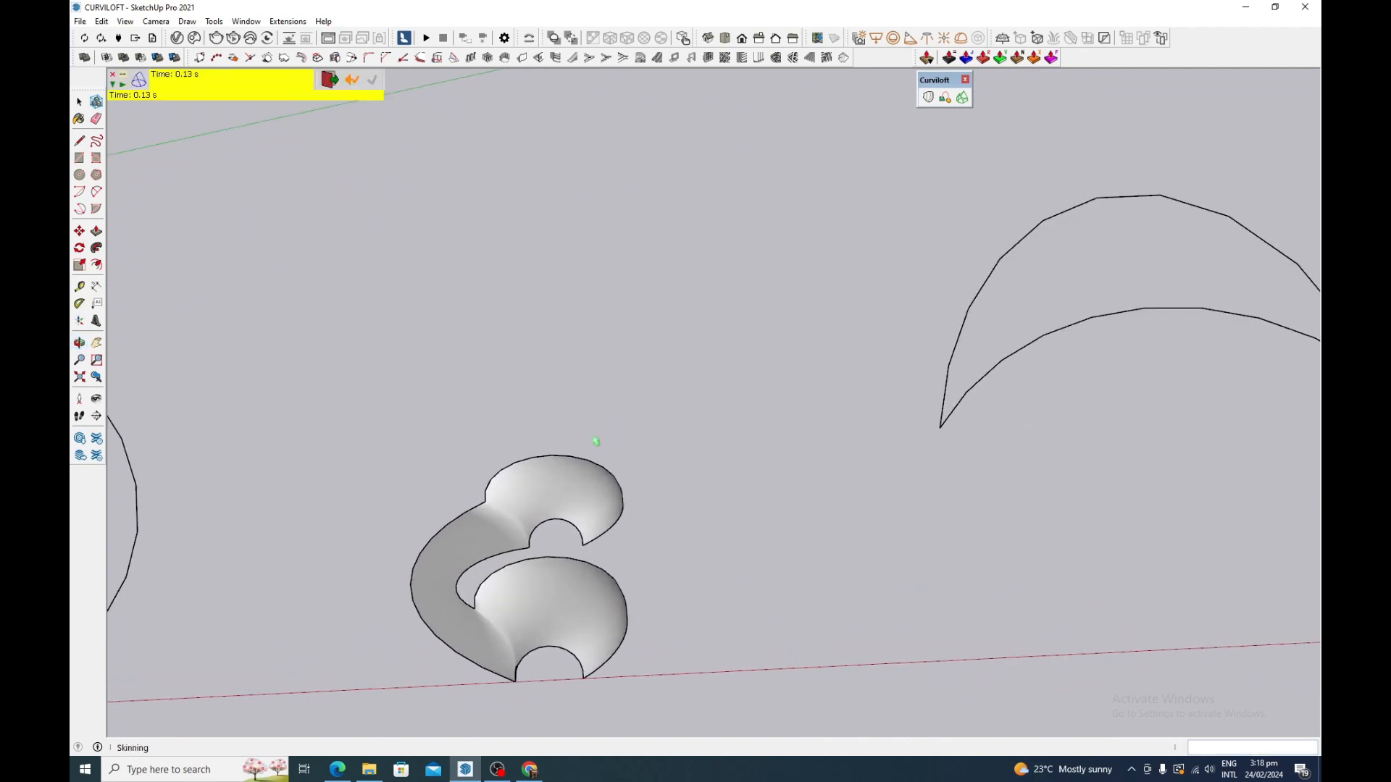
scroll(595, 441, "down", 5)
key("space")
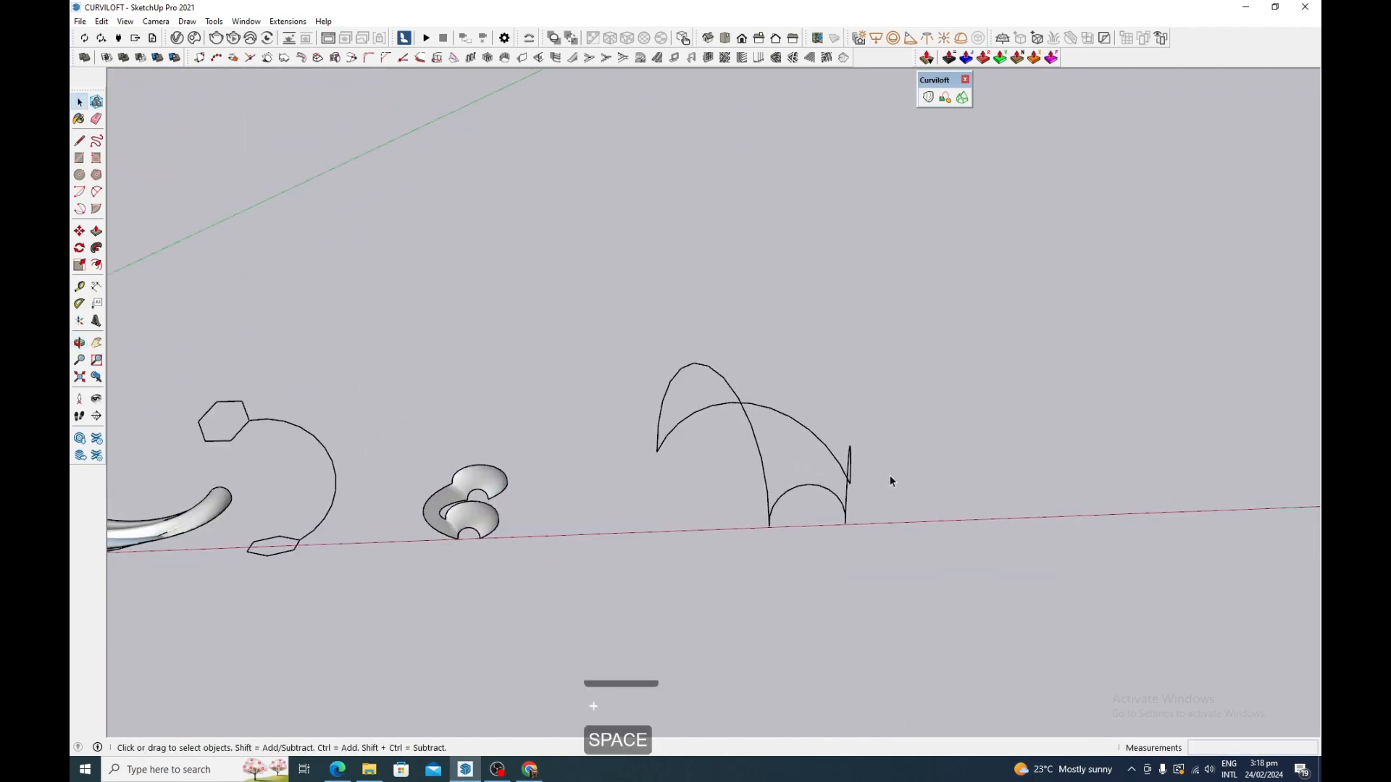
- Select the remaining closed outline of four arcs and preview a Skin Contours surface across it
scroll(890, 481, "up", 2)
middle_click_drag(685, 330, 742, 394)
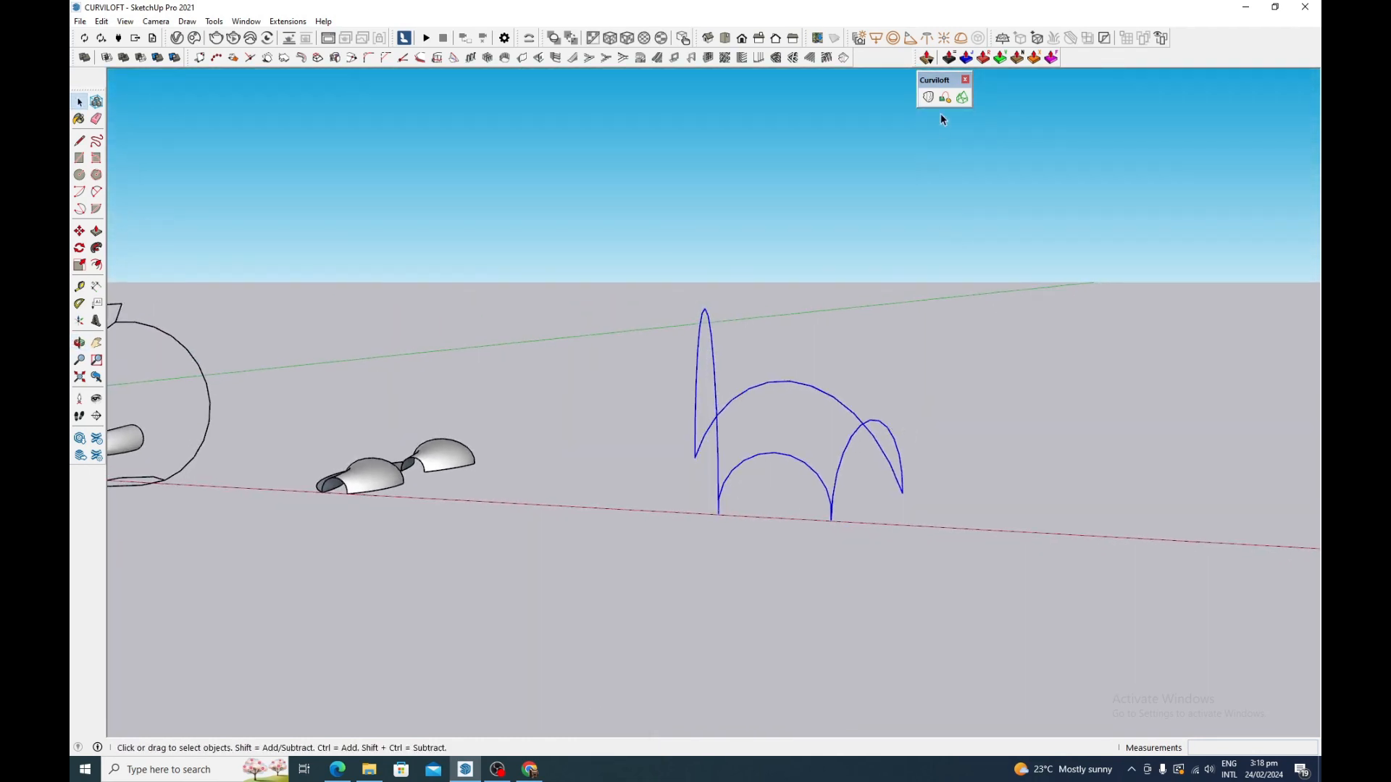
left_click(962, 98)
middle_click_drag(818, 362, 1083, 381)
scroll(855, 323, "up", 2)
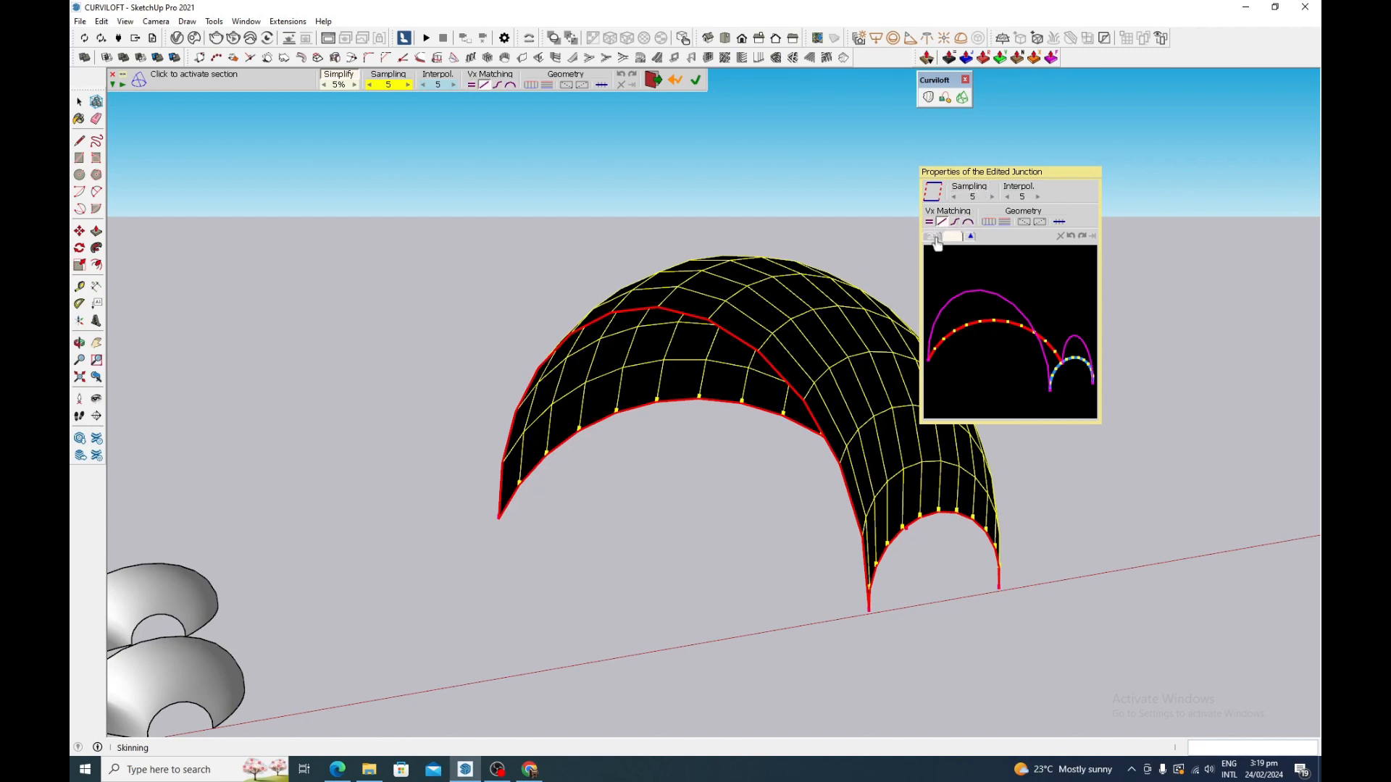
- Switch the edited junction's preview to the flat 2D profile view and set the interpolation factor to 20
left_click(934, 237)
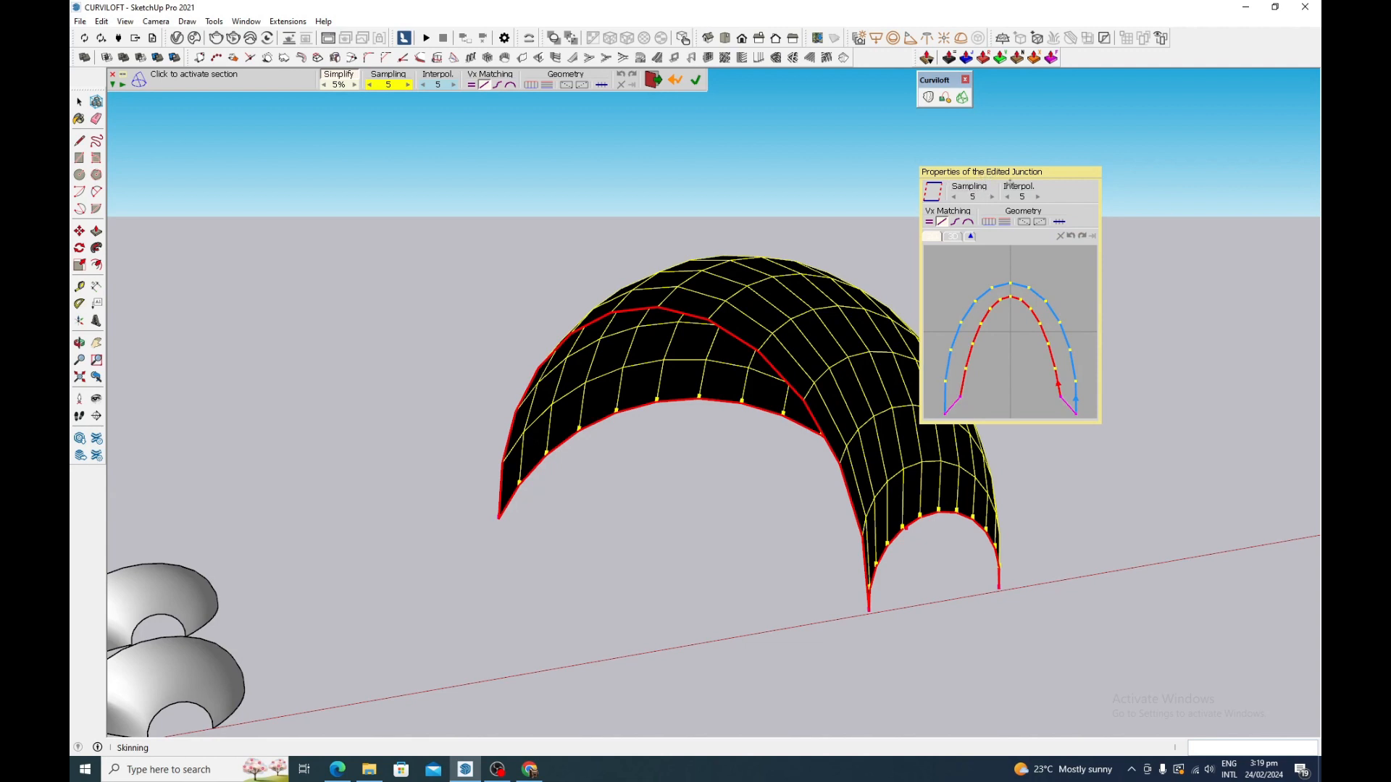
left_click(1022, 197)
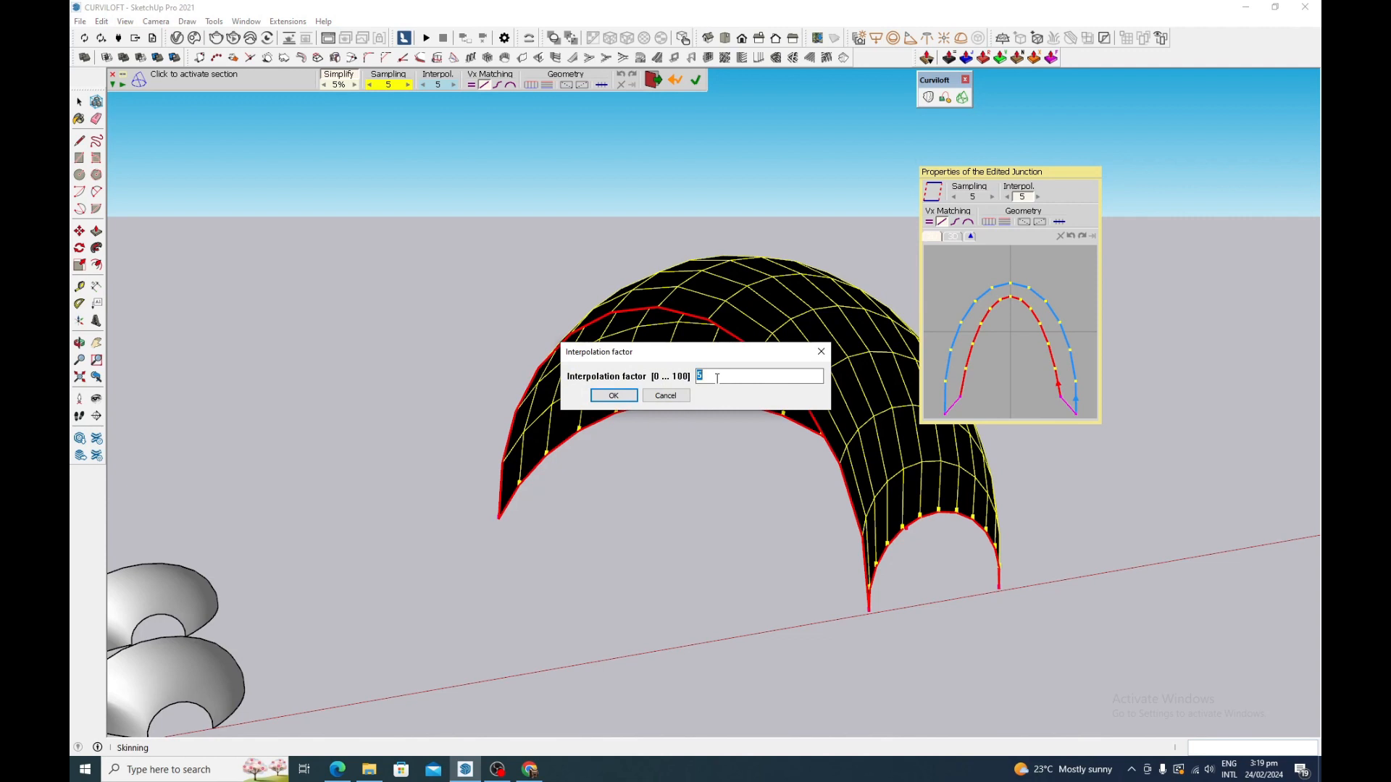
type("20")
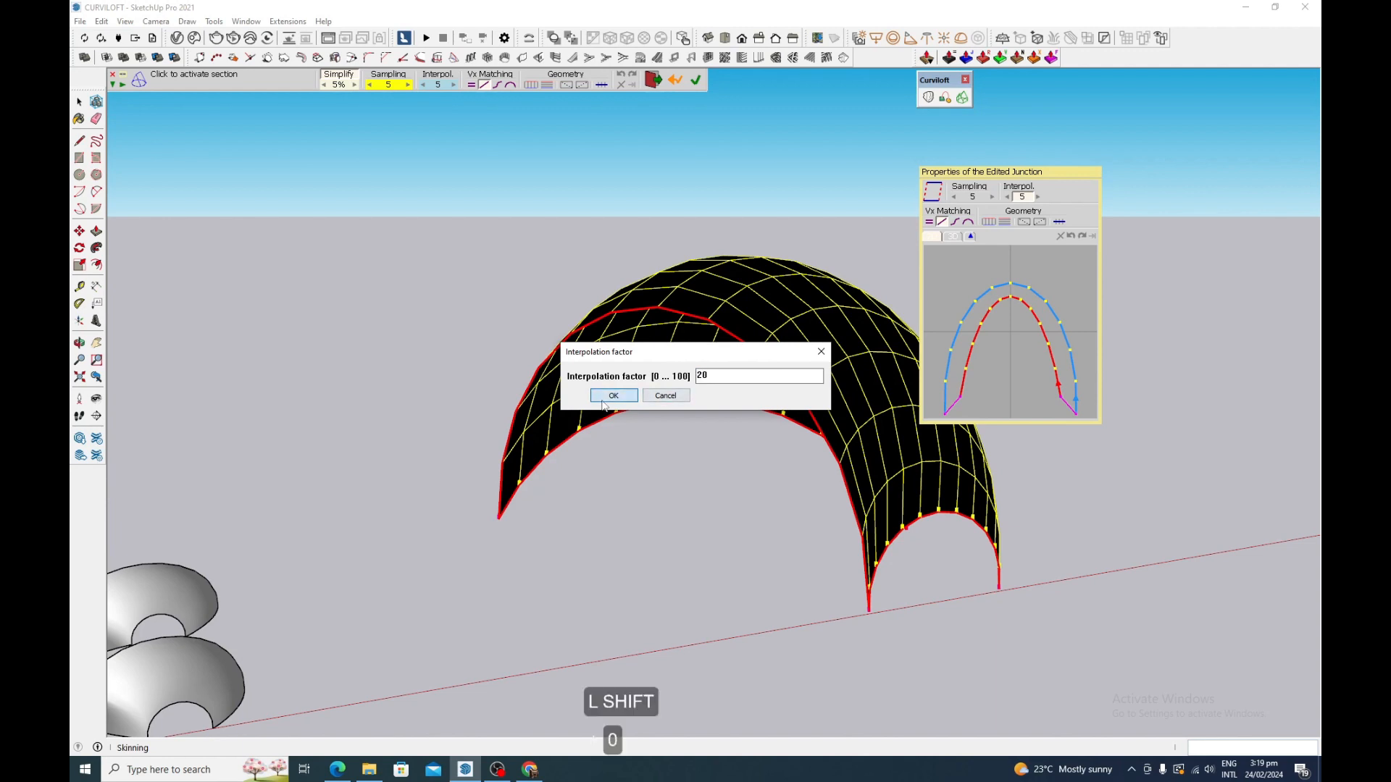
left_click(604, 396)
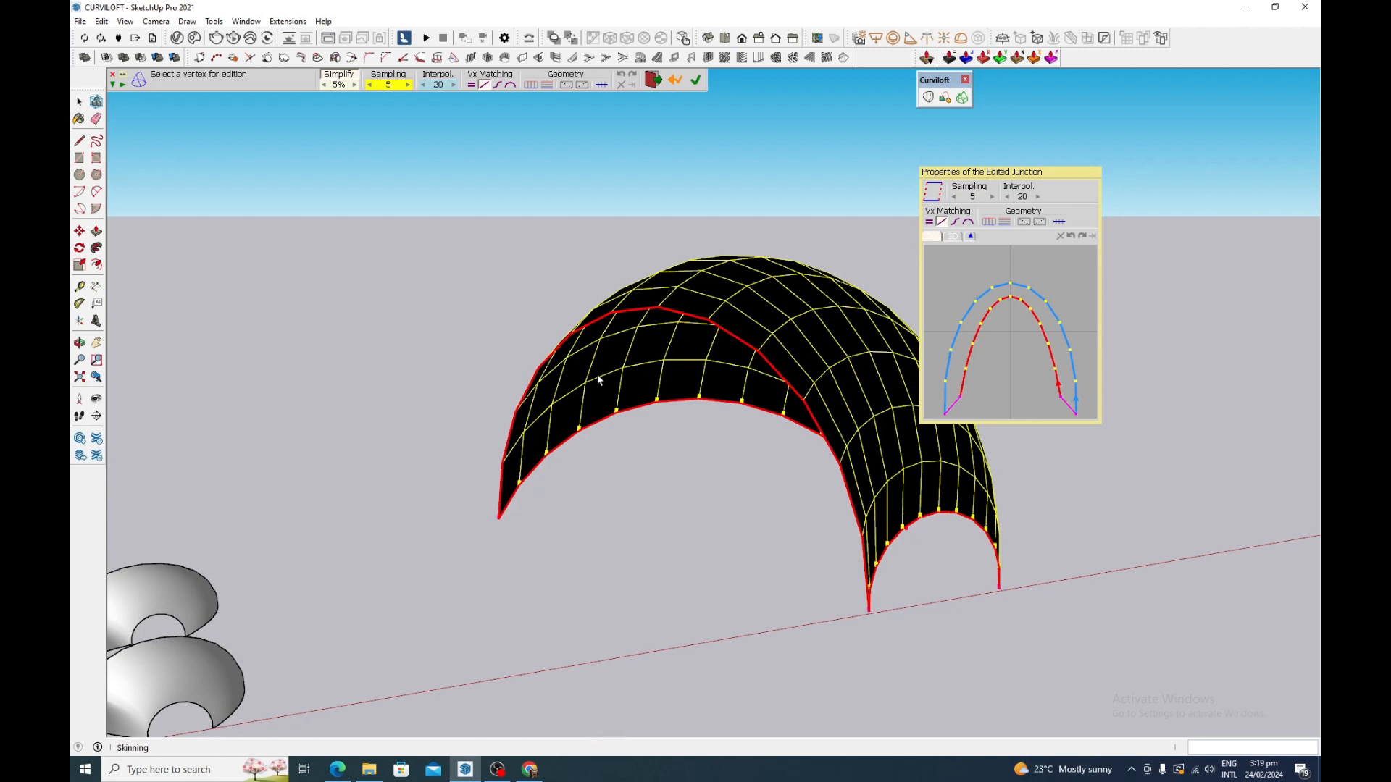
scroll(599, 379, "down", 6)
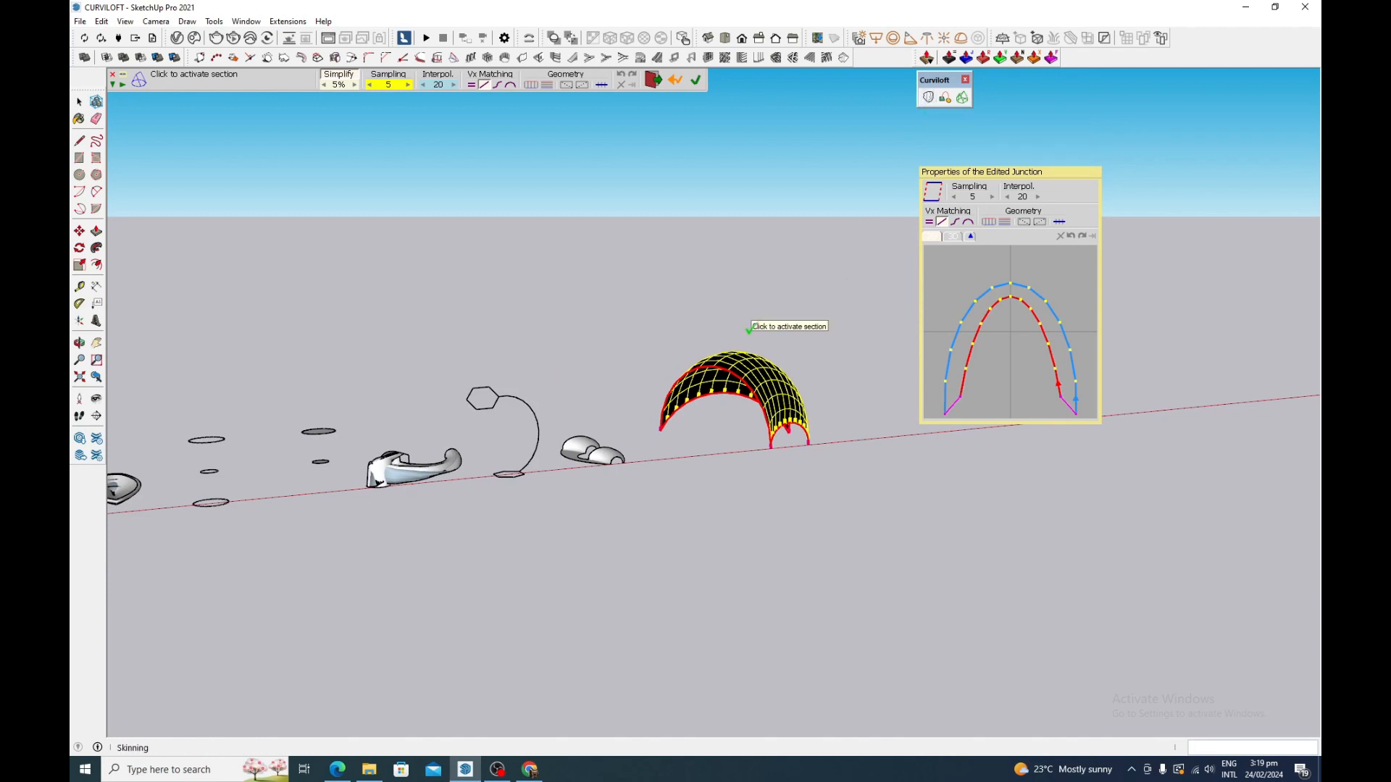
scroll(754, 329, "up", 3)
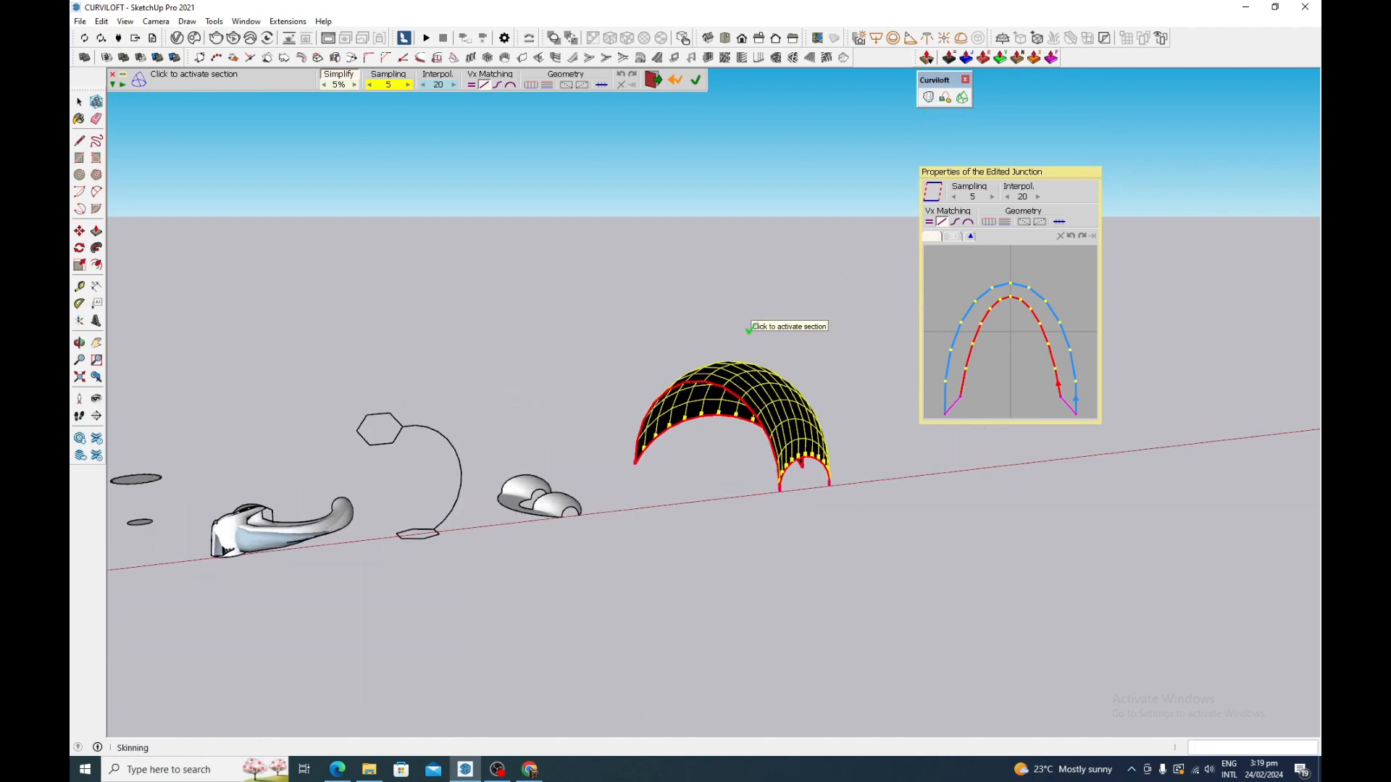